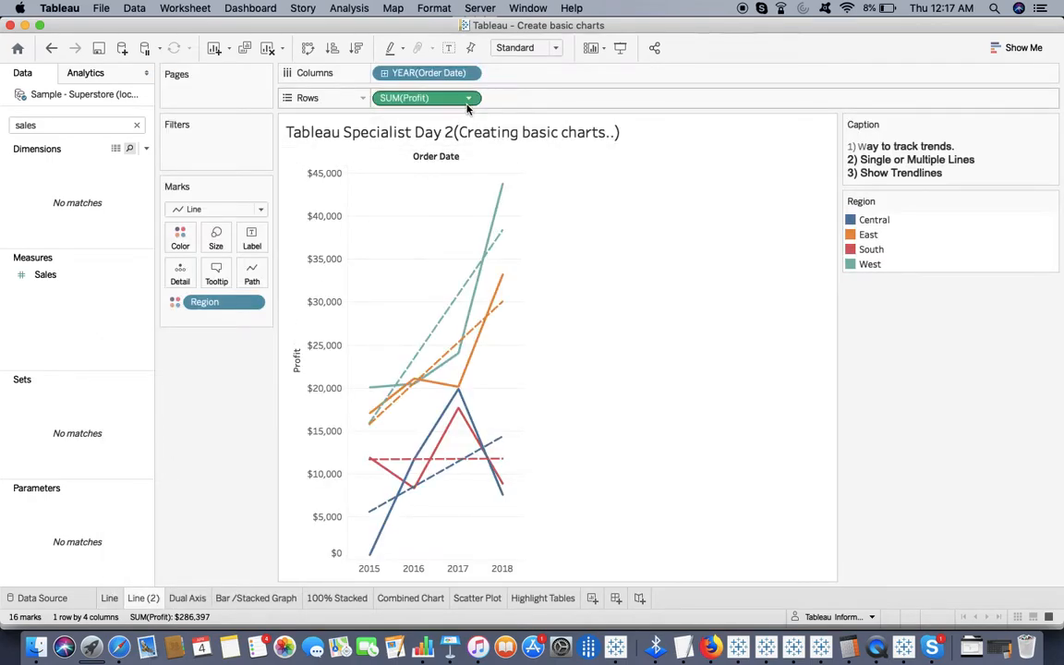
# Step: Remove Region from the color marks on the Line (2) sheet and turn off the profit chart's trend lines
pyautogui.click(253, 302)
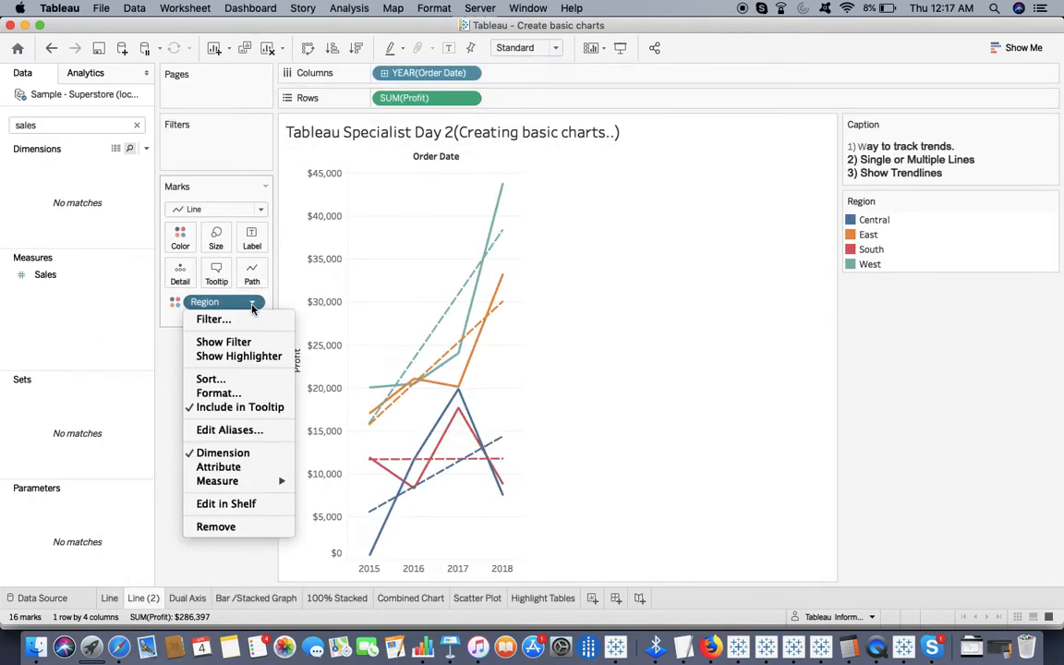
pyautogui.click(224, 528)
pyautogui.click(458, 255)
pyautogui.rightClick(455, 258)
pyautogui.moveTo(536, 365)
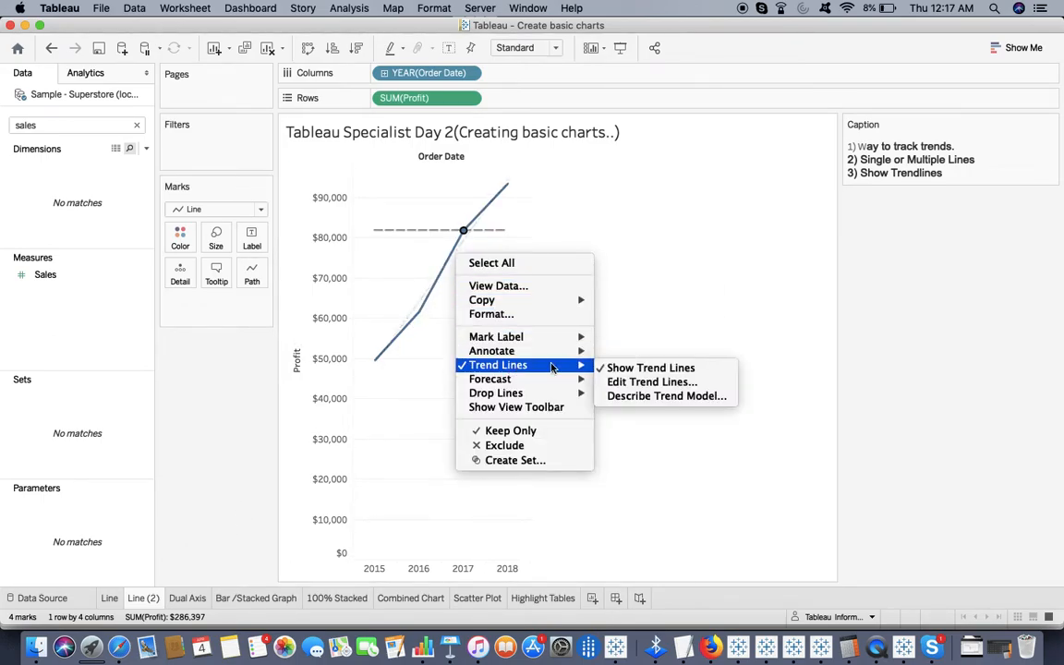
pyautogui.click(625, 369)
pyautogui.click(626, 377)
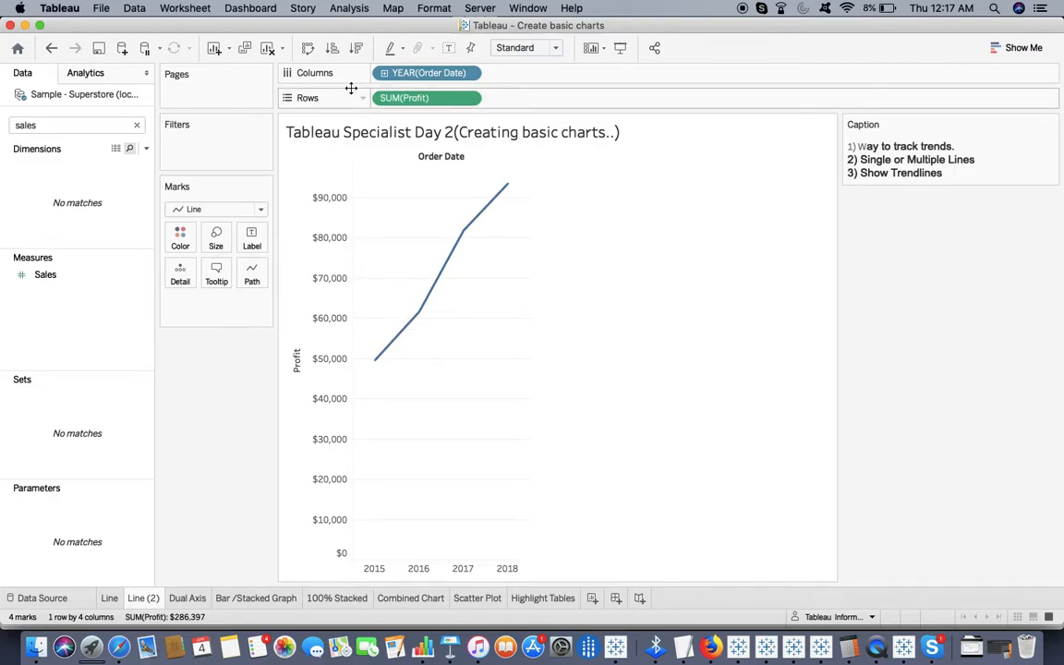
# Step: Show the chart-type suggestions and compare the Line sheet with the Line (2) sheet
pyautogui.click(1008, 46)
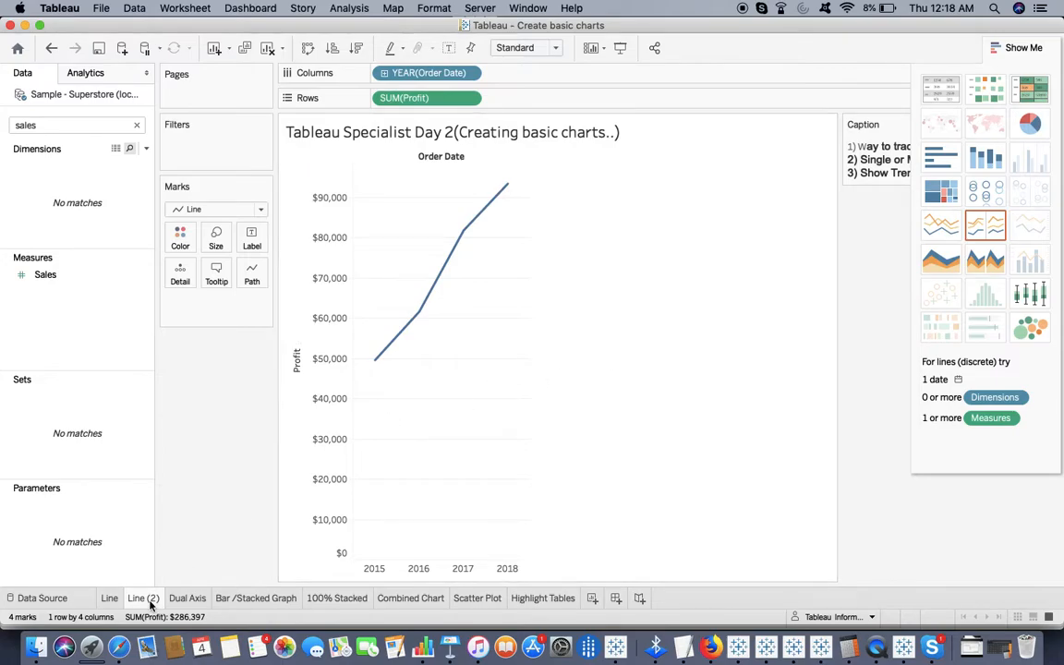
pyautogui.click(111, 603)
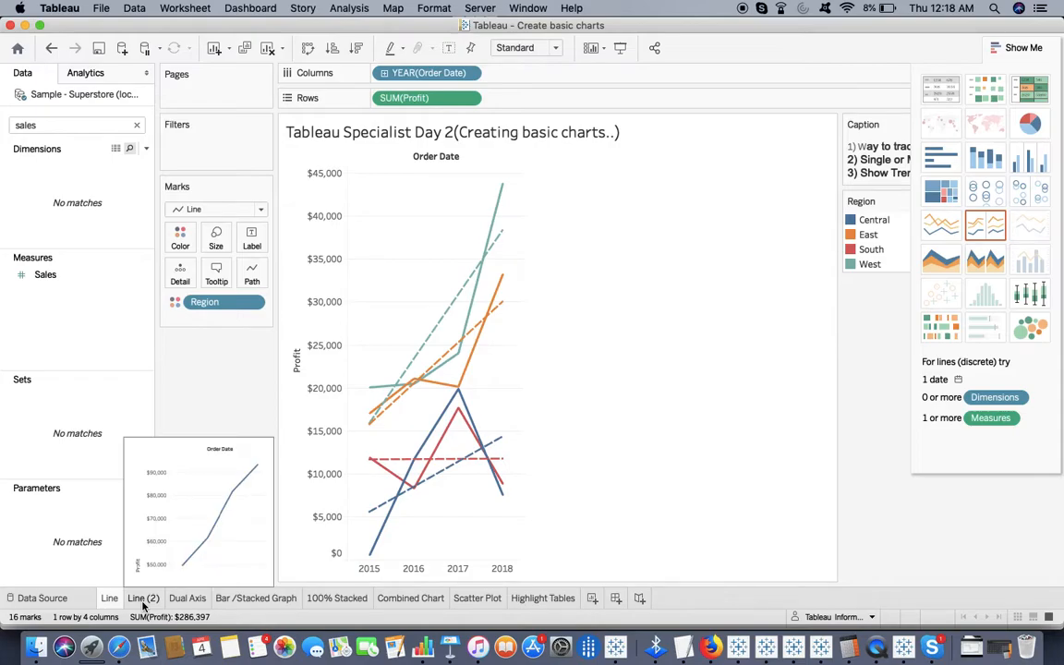
pyautogui.click(144, 601)
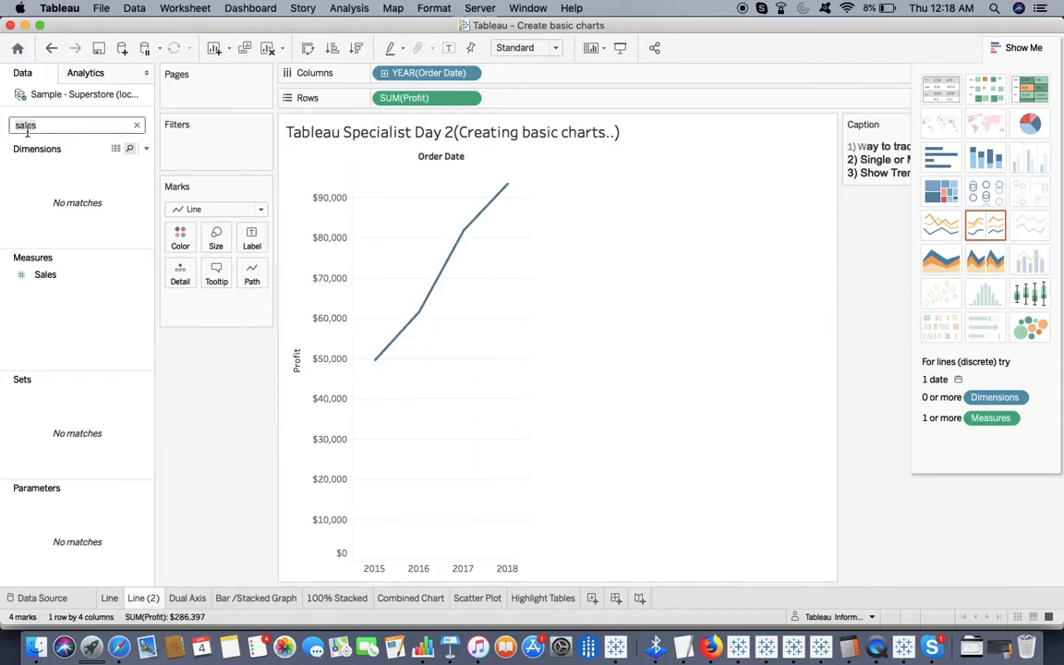
# Step: Search the data fields for "reg" and color the profit line by Region
pyautogui.press('BackSpace')
pyautogui.press('BackSpace')
pyautogui.press('BackSpace')
pyautogui.press('BackSpace')
pyautogui.press('BackSpace')
pyautogui.write('reg')
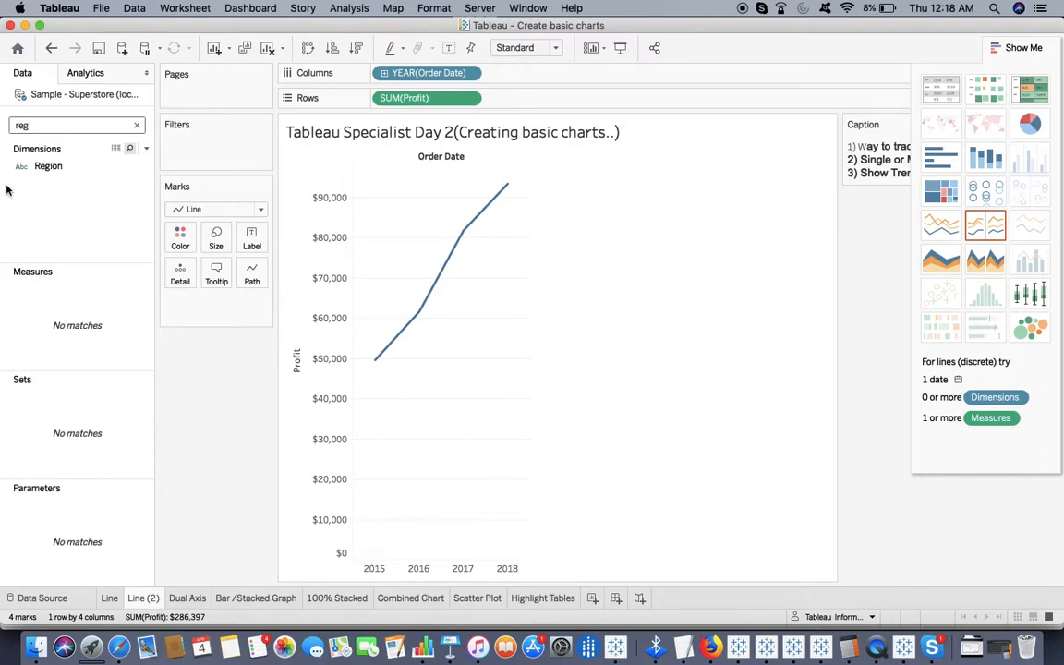
pyautogui.moveTo(48, 166); pyautogui.dragTo(183, 242)
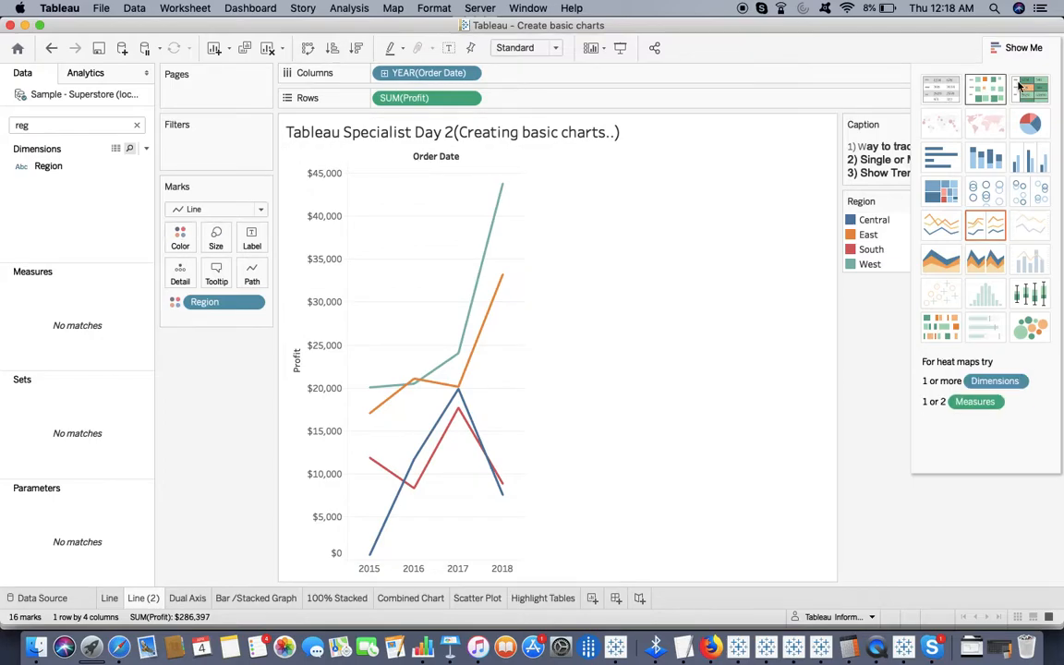
pyautogui.click(1020, 55)
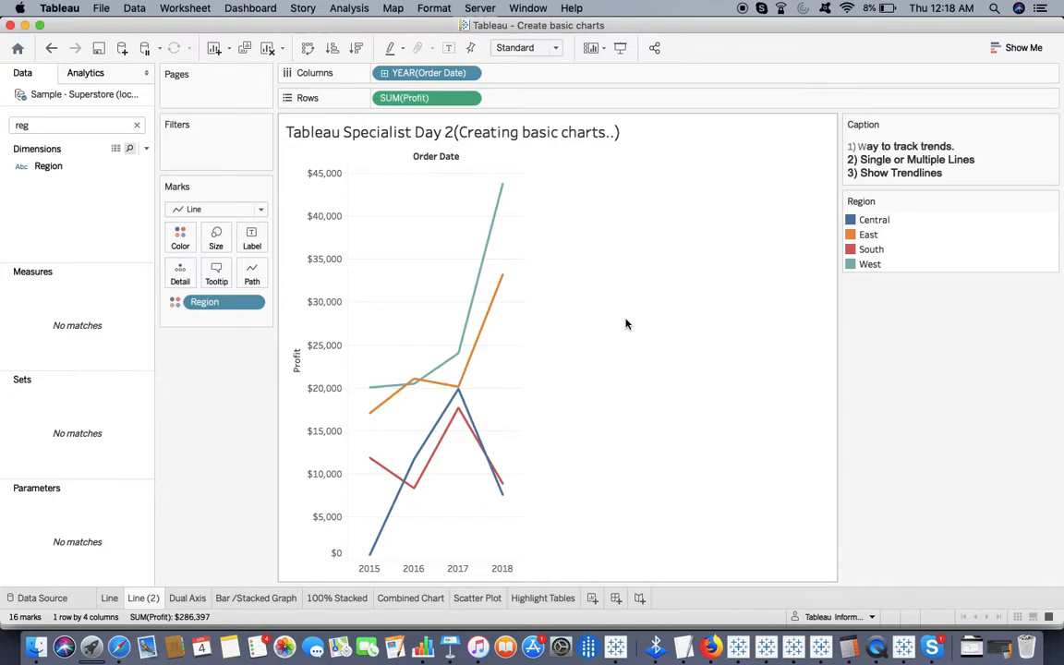
# Step: Check the trend line options for the West line, and undo coloring the profit chart by Region
pyautogui.moveTo(501, 204)
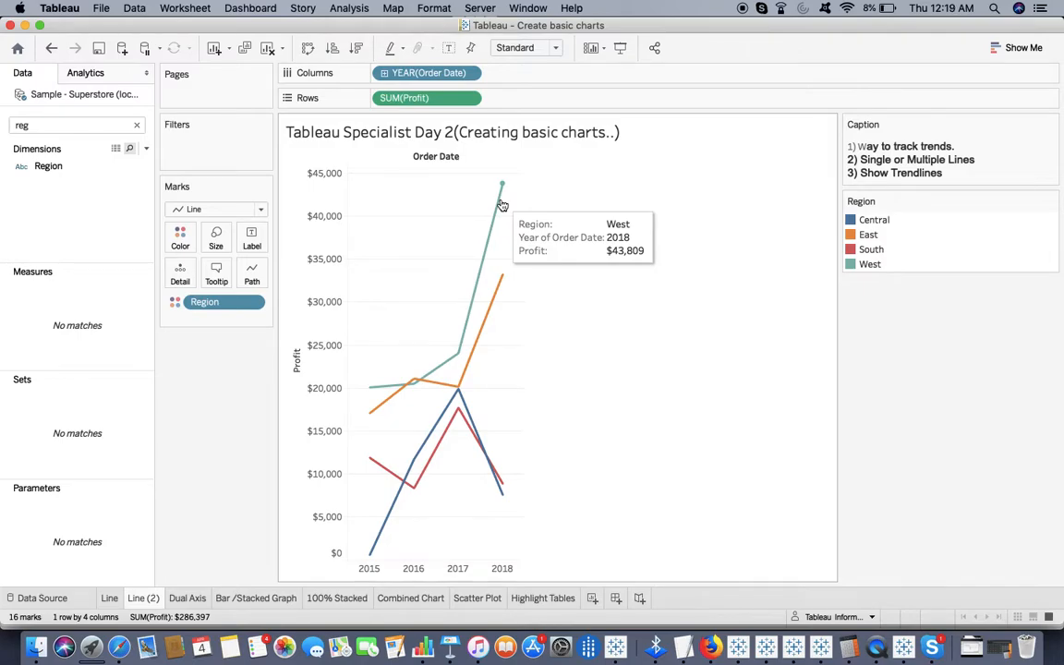
pyautogui.rightClick(502, 205)
pyautogui.moveTo(541, 313)
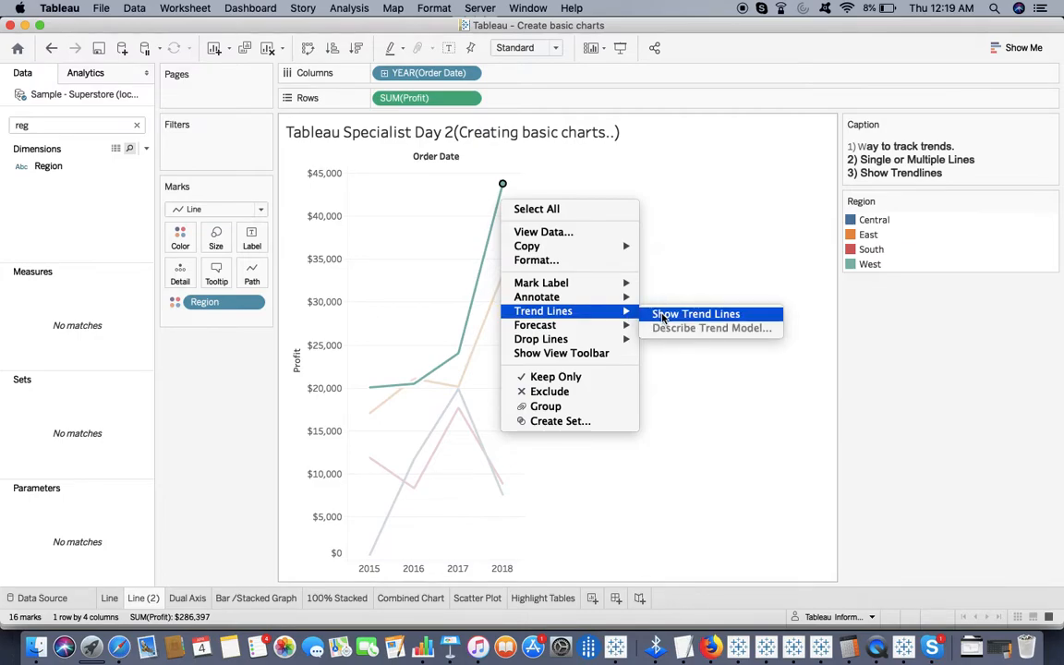
pyautogui.click(252, 449)
pyautogui.click(52, 49)
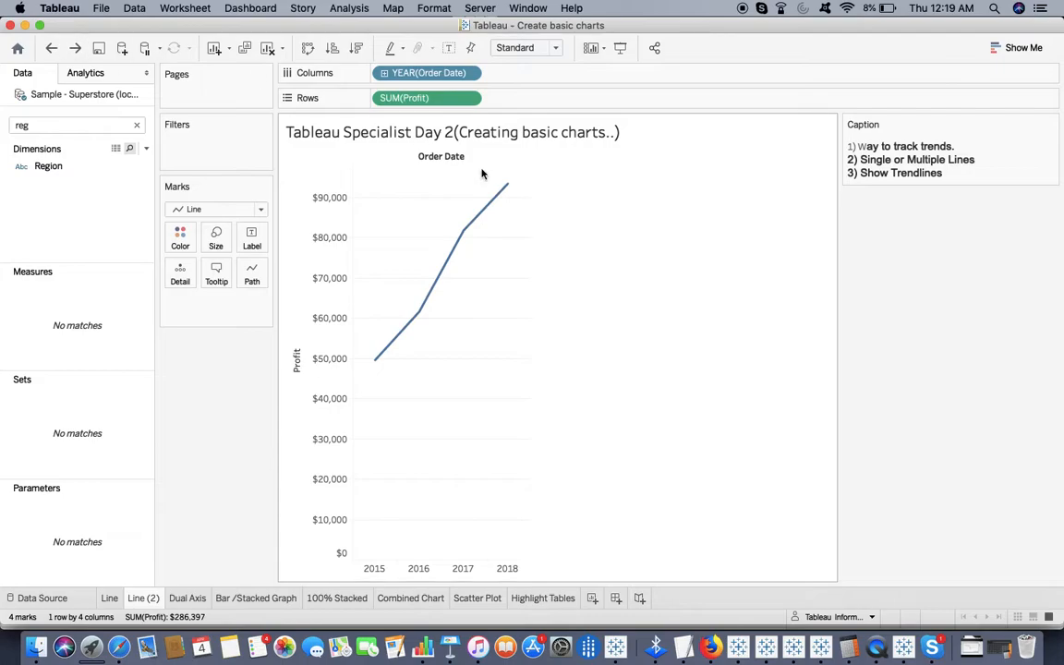
# Step: Show trend lines on the single profit line and color the chart by Region
pyautogui.rightClick(507, 184)
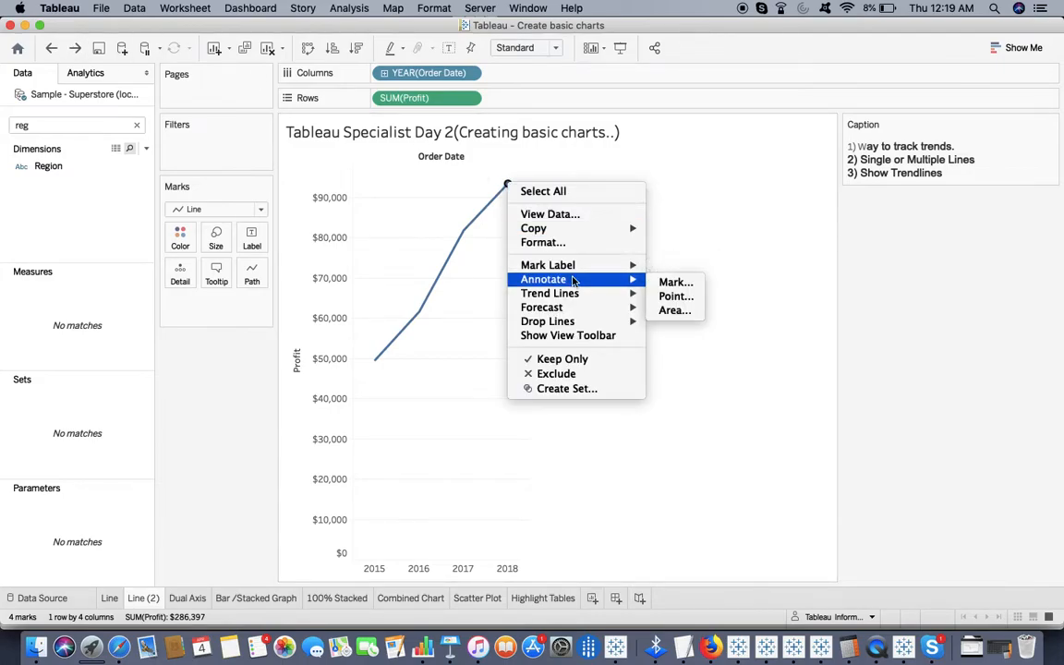
pyautogui.moveTo(573, 293)
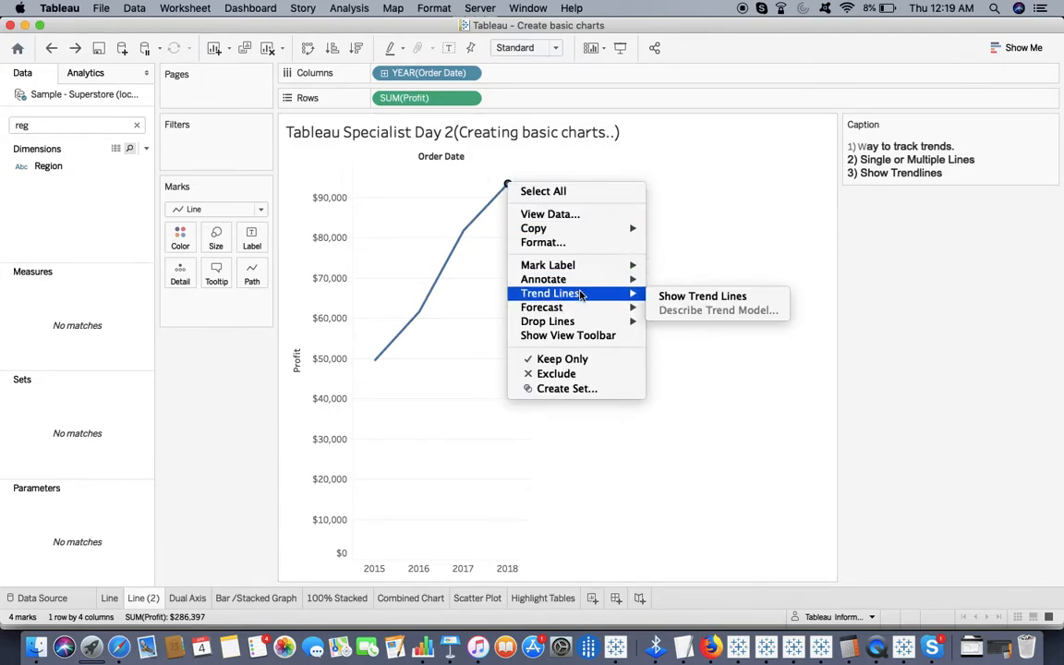
pyautogui.click(669, 301)
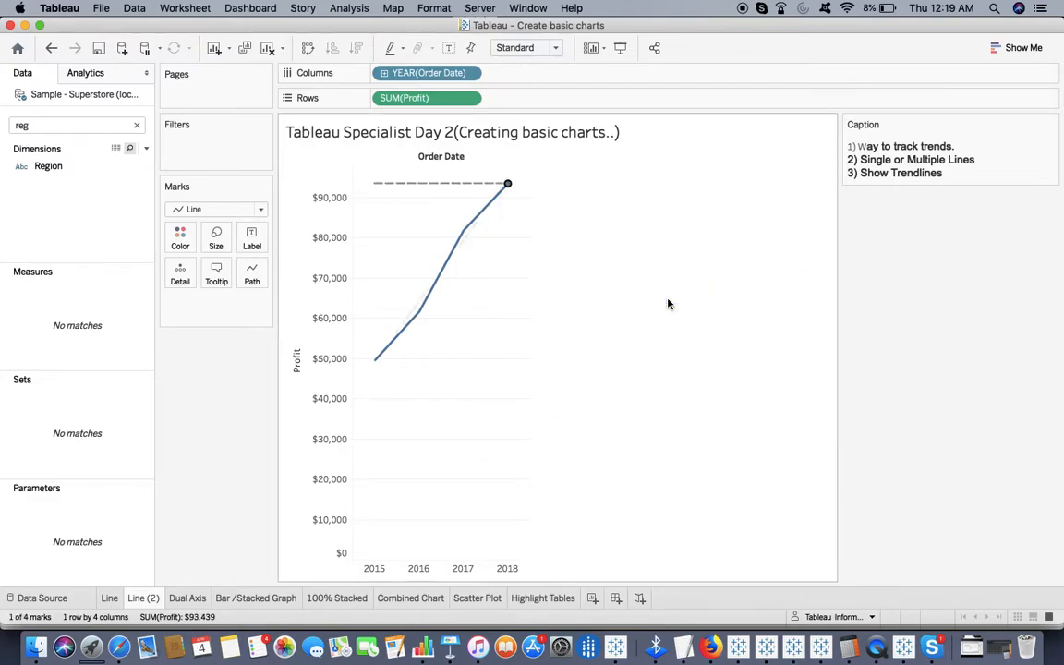
pyautogui.moveTo(478, 237)
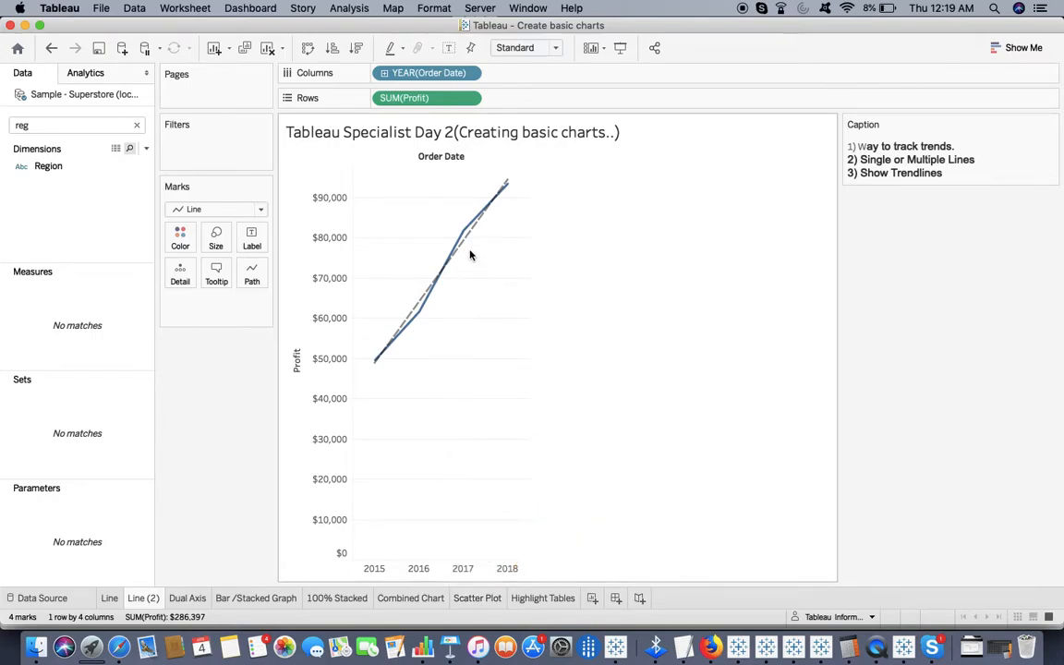
pyautogui.moveTo(48, 166); pyautogui.dragTo(180, 240)
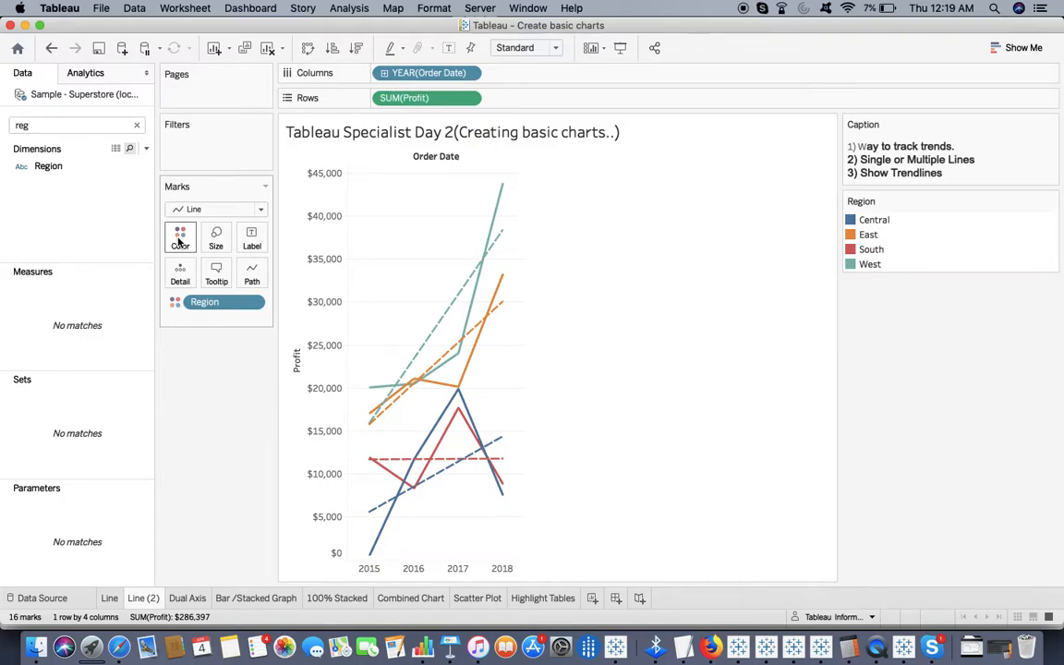
# Step: Delete the Line (2) worksheet and duplicate the Dual Axis worksheet
pyautogui.rightClick(144, 599)
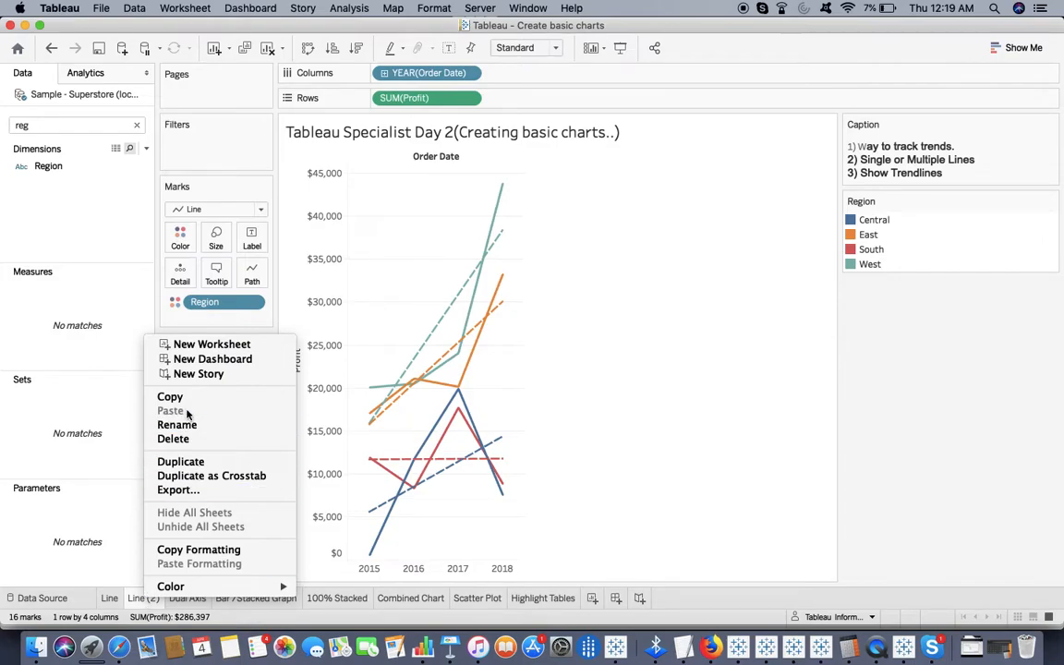
pyautogui.click(173, 438)
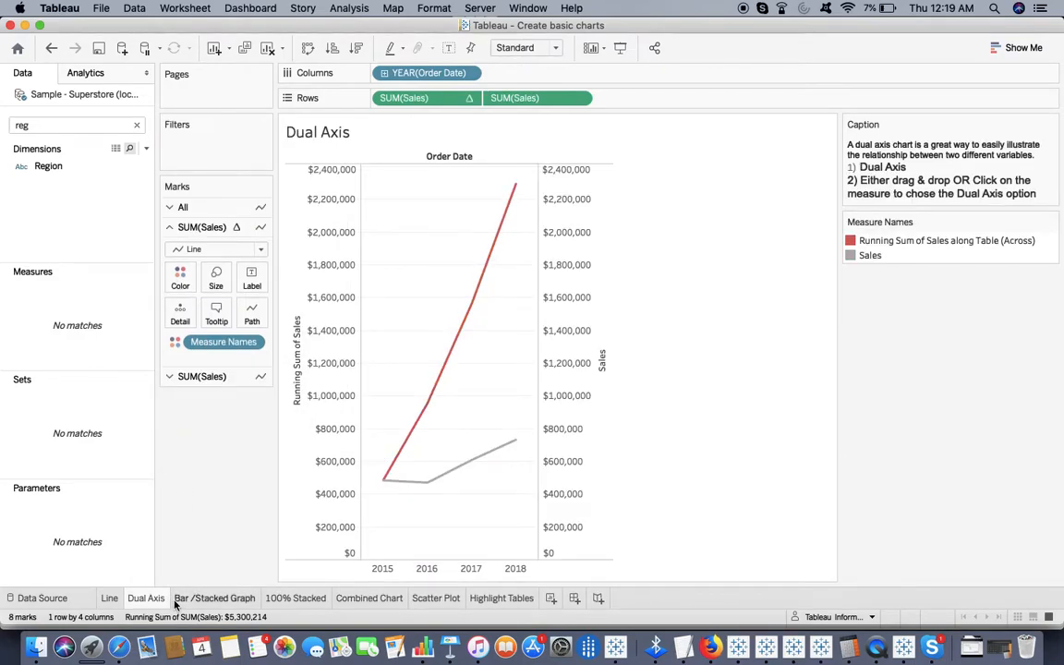
pyautogui.moveTo(146, 605)
pyautogui.rightClick(146, 603)
pyautogui.click(185, 462)
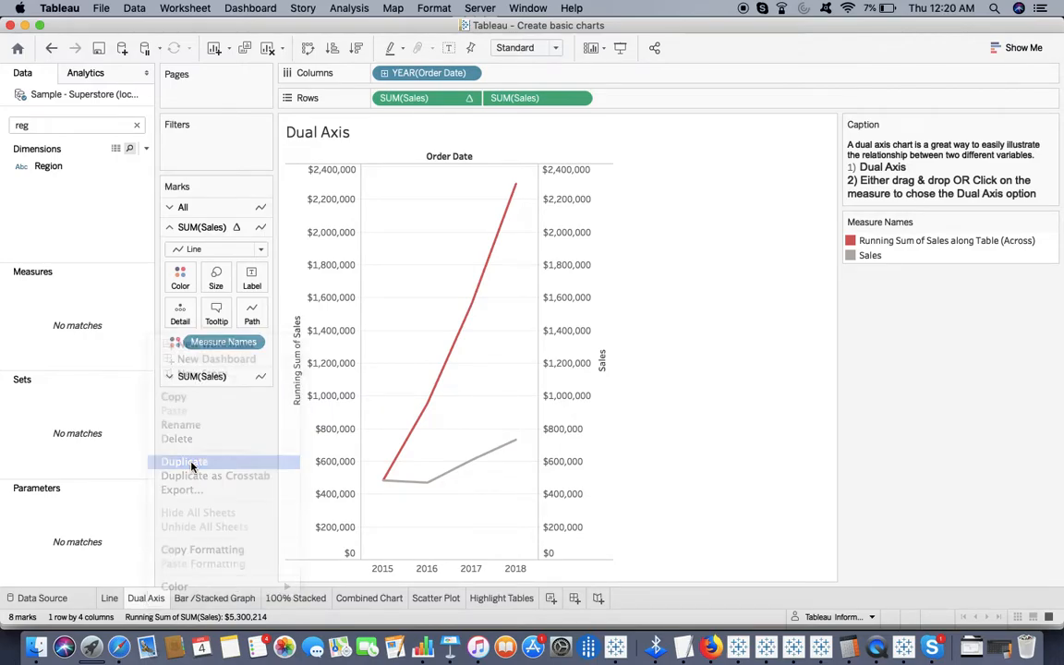
# Step: Remove the running-sum SUM(Sales) from the rows of Dual Axis (2) and compare the sheet with the original Dual Axis
pyautogui.click(469, 98)
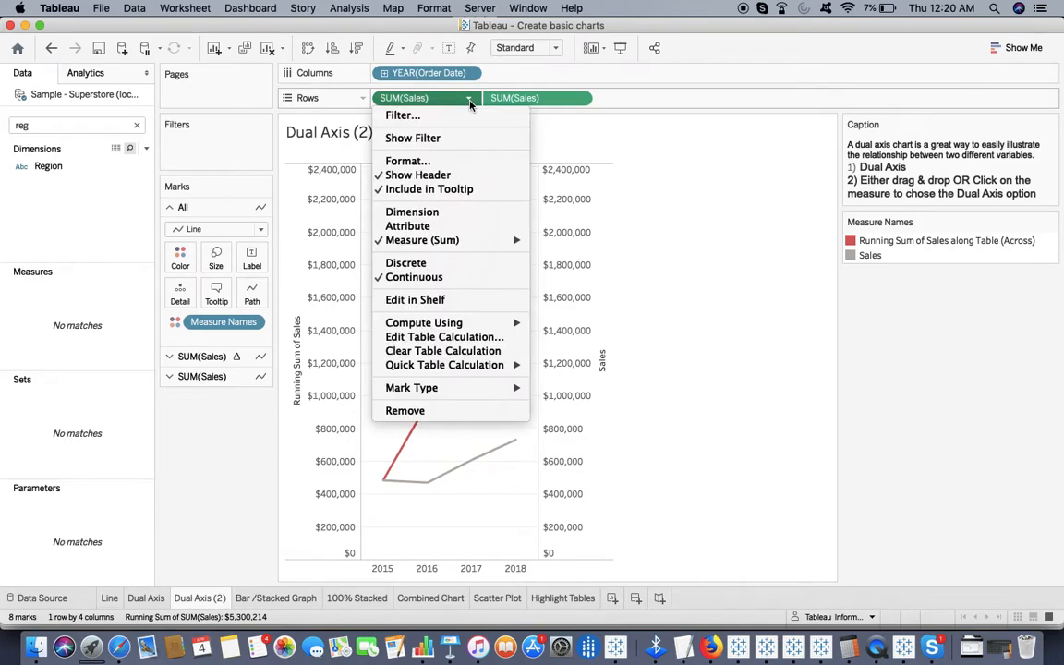
pyautogui.click(468, 410)
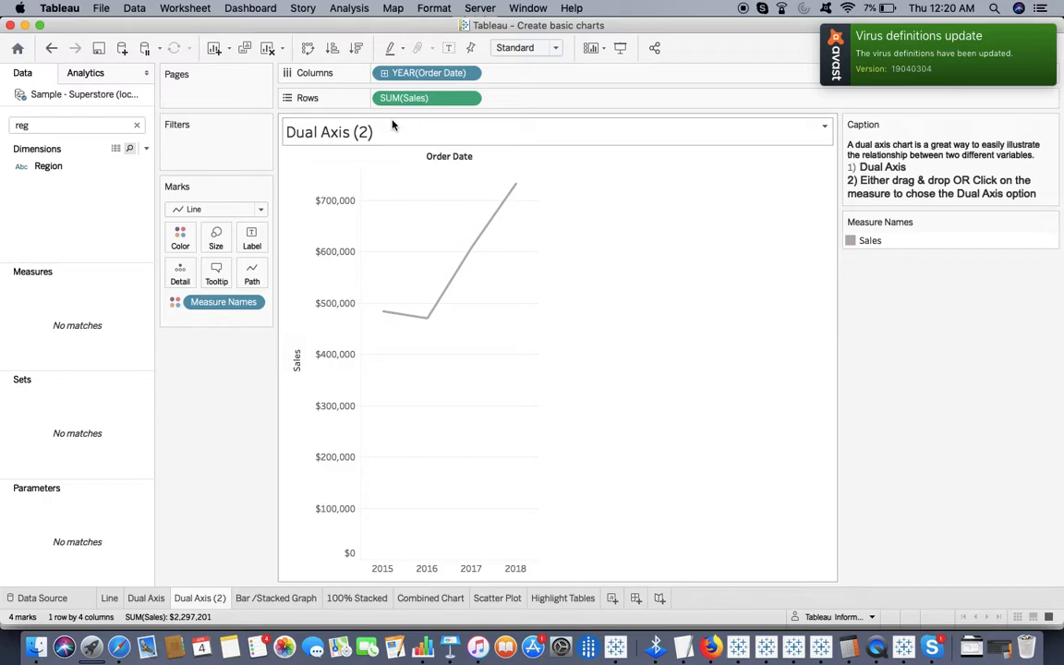
pyautogui.click(158, 598)
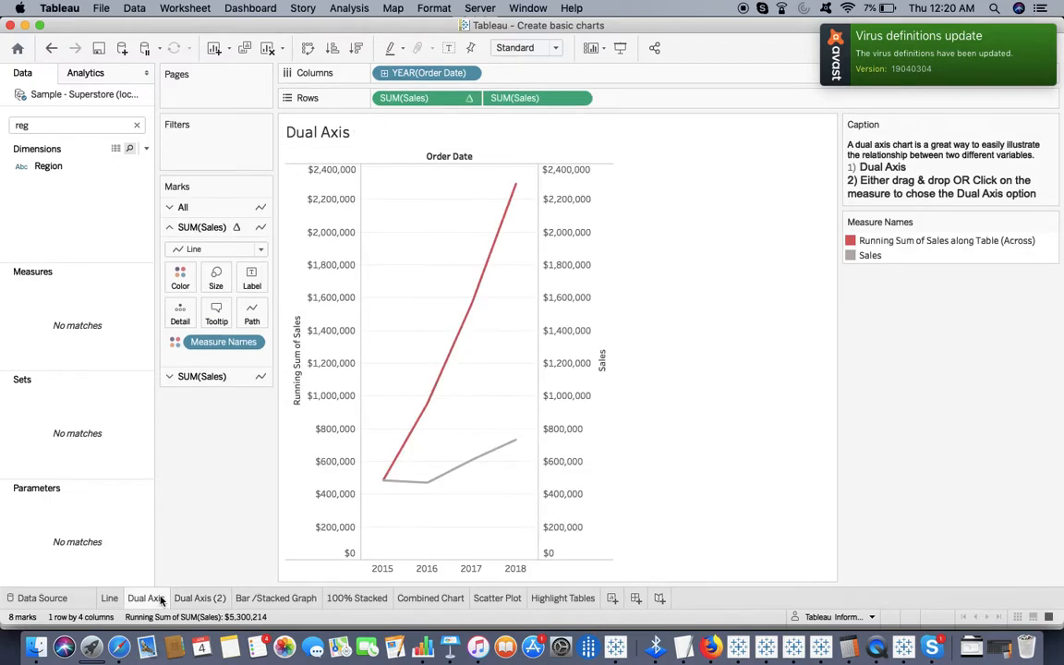
pyautogui.click(195, 600)
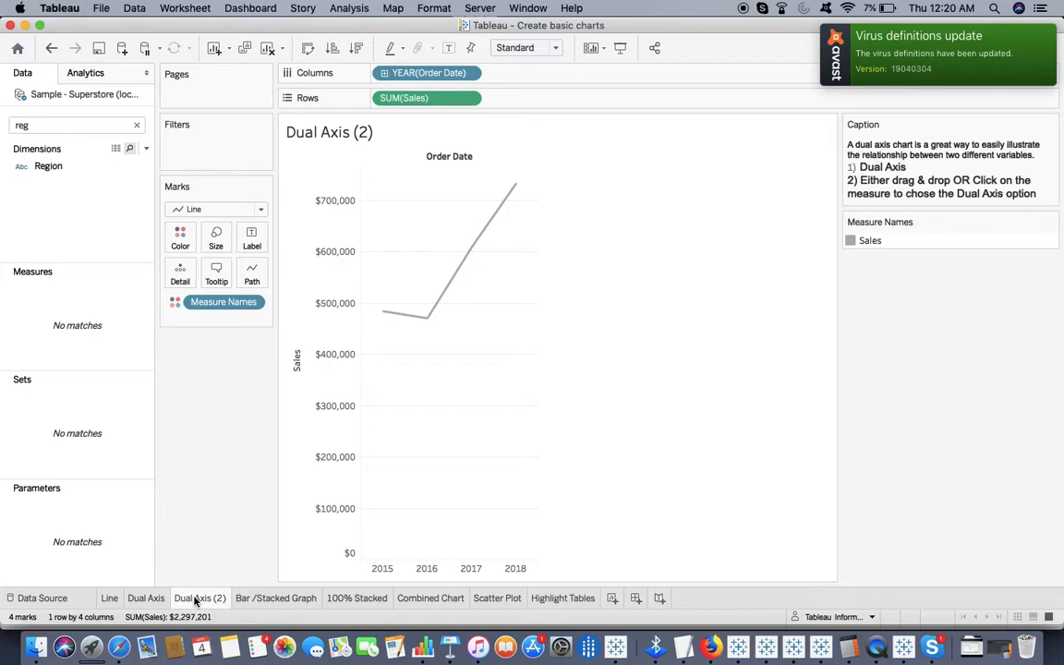
# Step: Search the data fields for "sum"
pyautogui.click(41, 129)
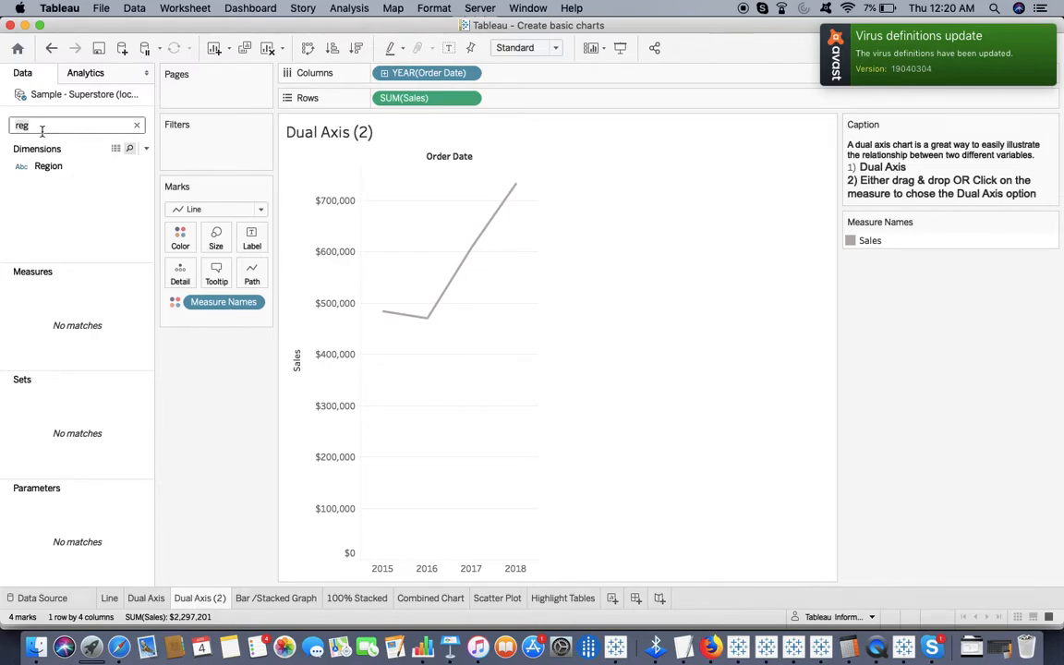
pyautogui.press('BackSpace')
pyautogui.press('BackSpace')
pyautogui.press('BackSpace')
pyautogui.write('sum')
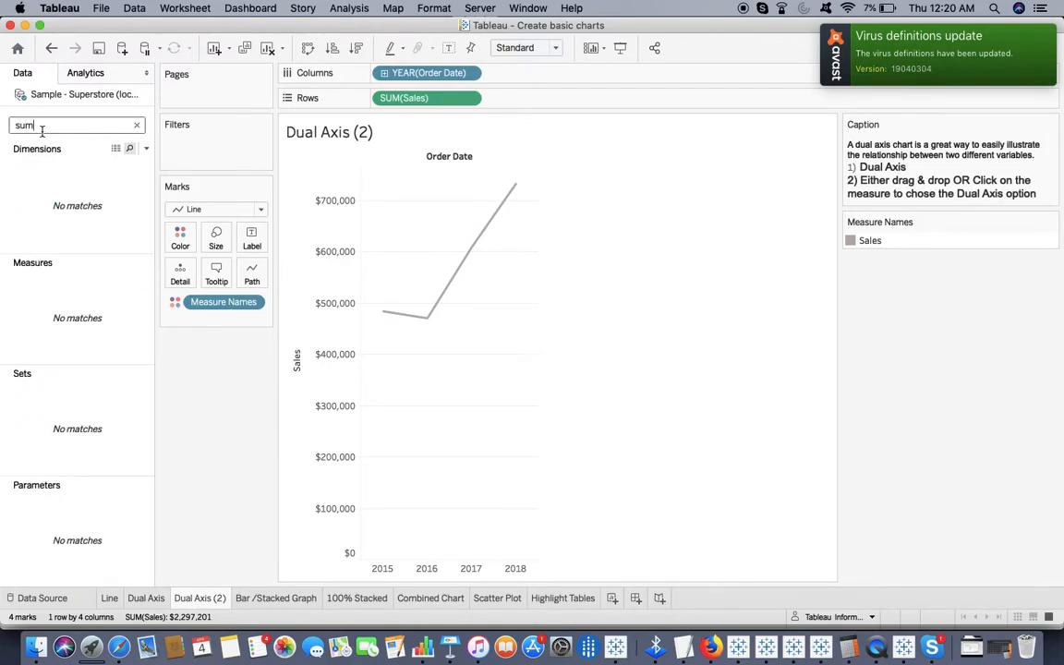
# Step: Apply a running total quick table calculation to SUM(Sales) in the rows of Dual Axis (2)
pyautogui.click(469, 98)
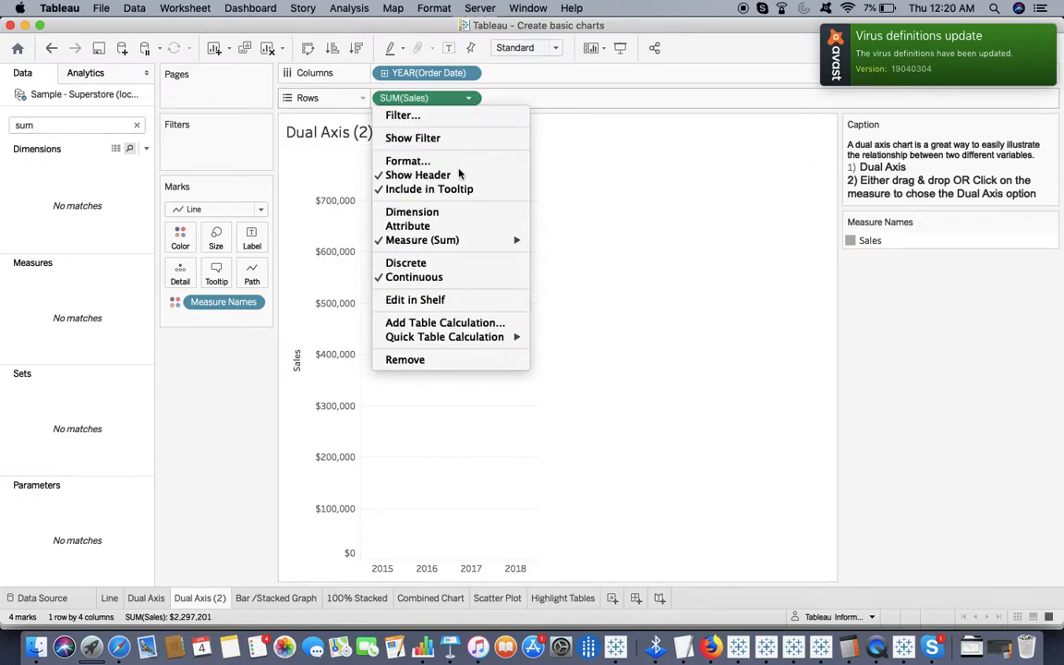
pyautogui.moveTo(471, 338)
pyautogui.click(574, 340)
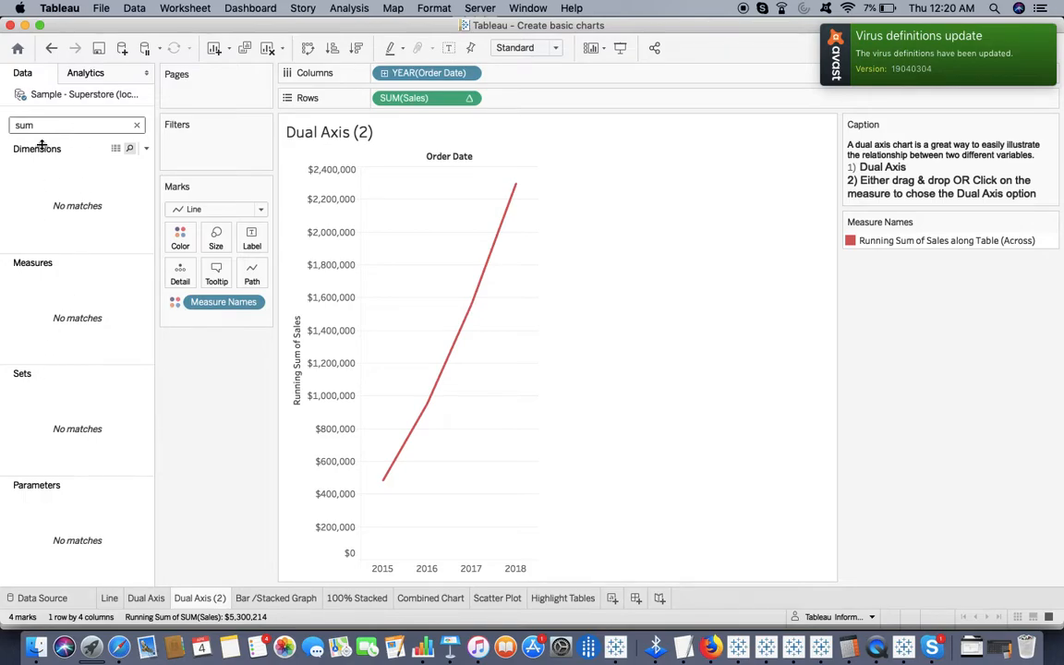
# Step: Search the fields for "sale" and add Sales to the rows as a dual axis beside the running-sum measure
pyautogui.press('BackSpace')
pyautogui.press('BackSpace')
pyautogui.press('BackSpace')
pyautogui.write('sale')
pyautogui.moveTo(46, 274); pyautogui.dragTo(543, 106)
pyautogui.moveTo(77, 279); pyautogui.dragTo(517, 100)
pyautogui.click(580, 100)
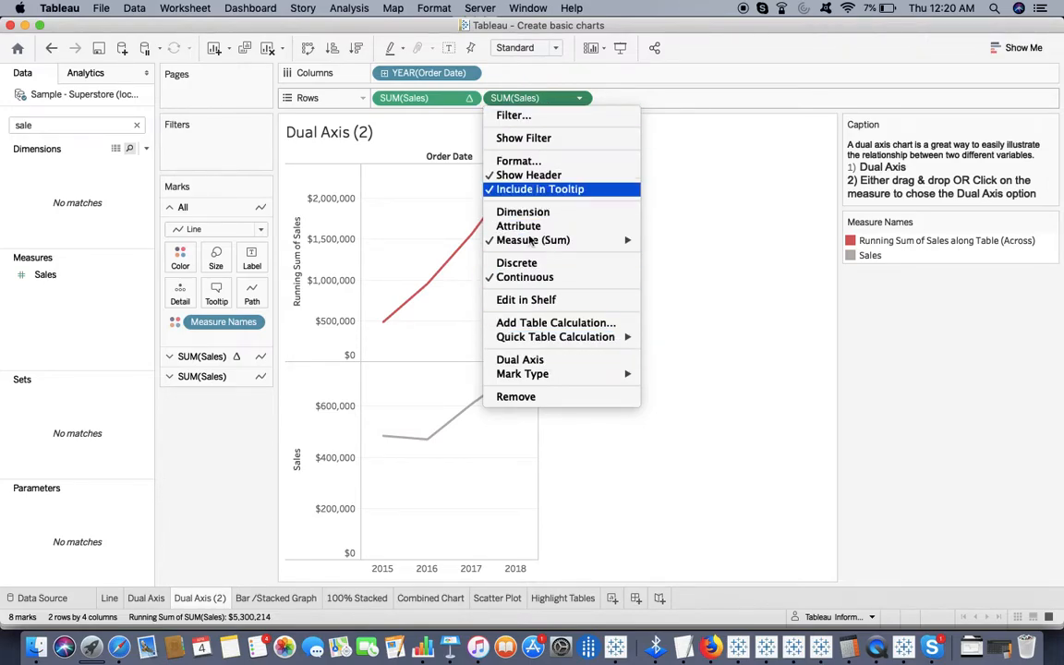
pyautogui.click(540, 360)
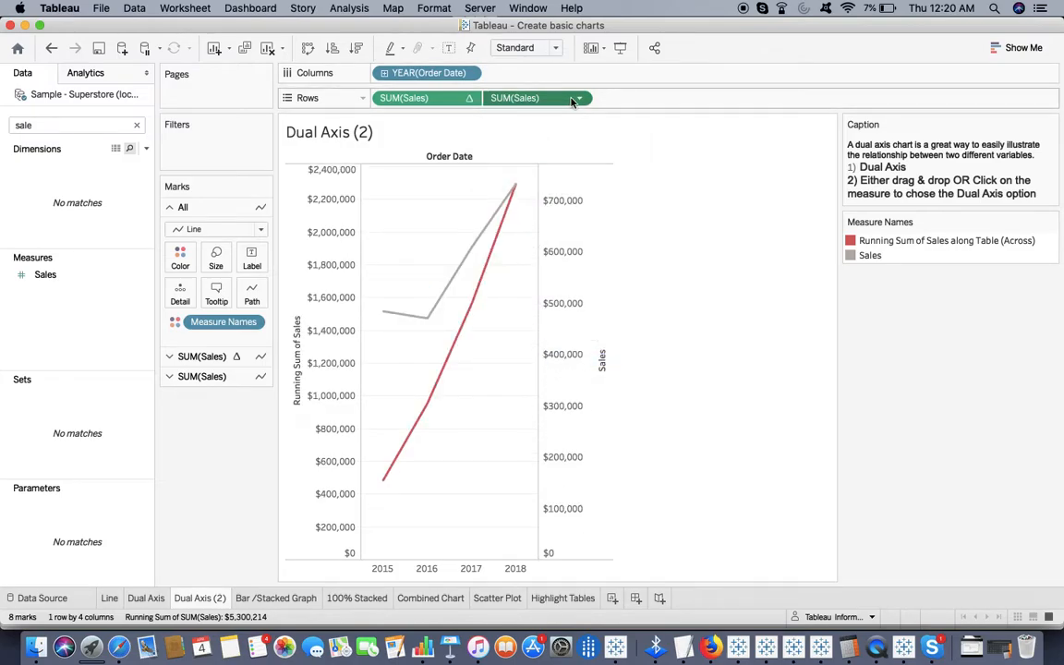
# Step: Synchronize the secondary Sales axis with the running-sum axis and open the original Dual Axis sheet for comparison
pyautogui.moveTo(572, 101); pyautogui.dragTo(533, 262)
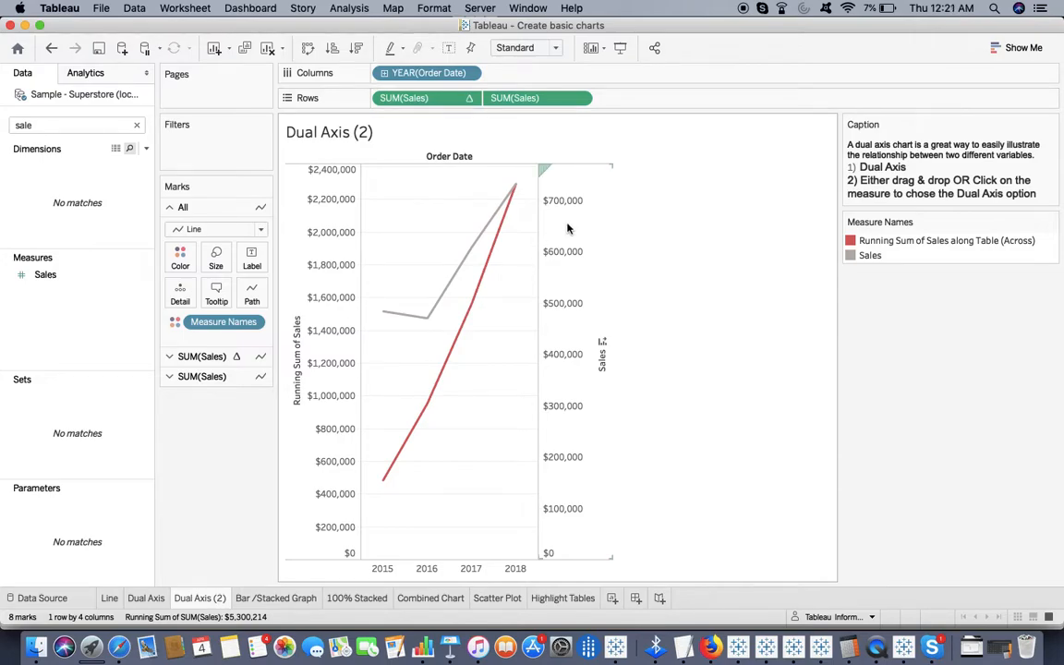
pyautogui.rightClick(568, 228)
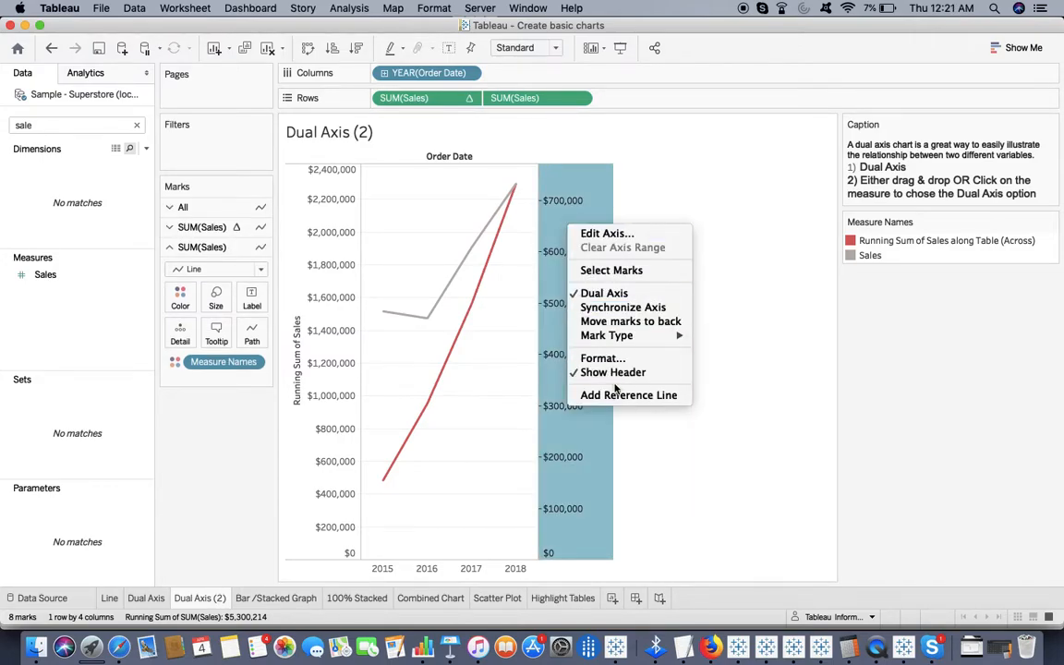
pyautogui.click(621, 308)
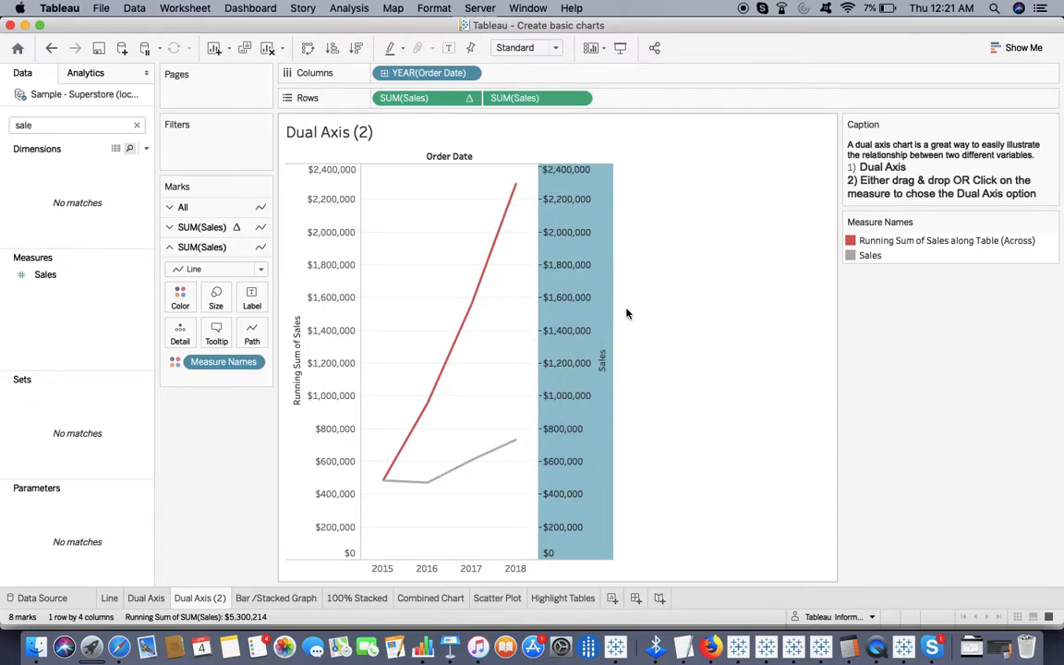
pyautogui.click(669, 333)
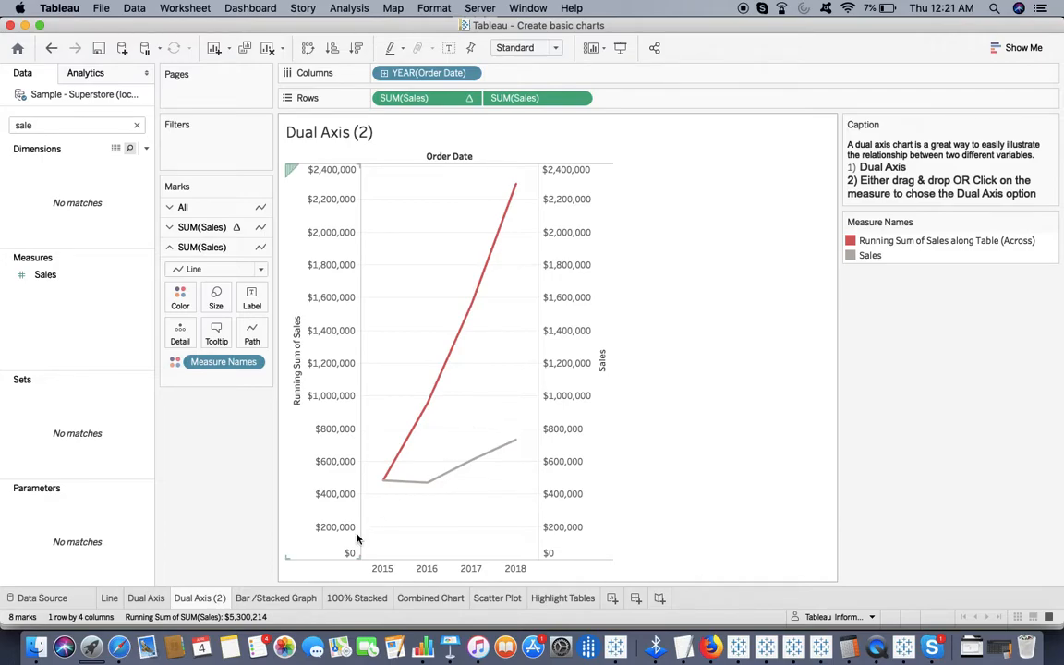
pyautogui.click(149, 600)
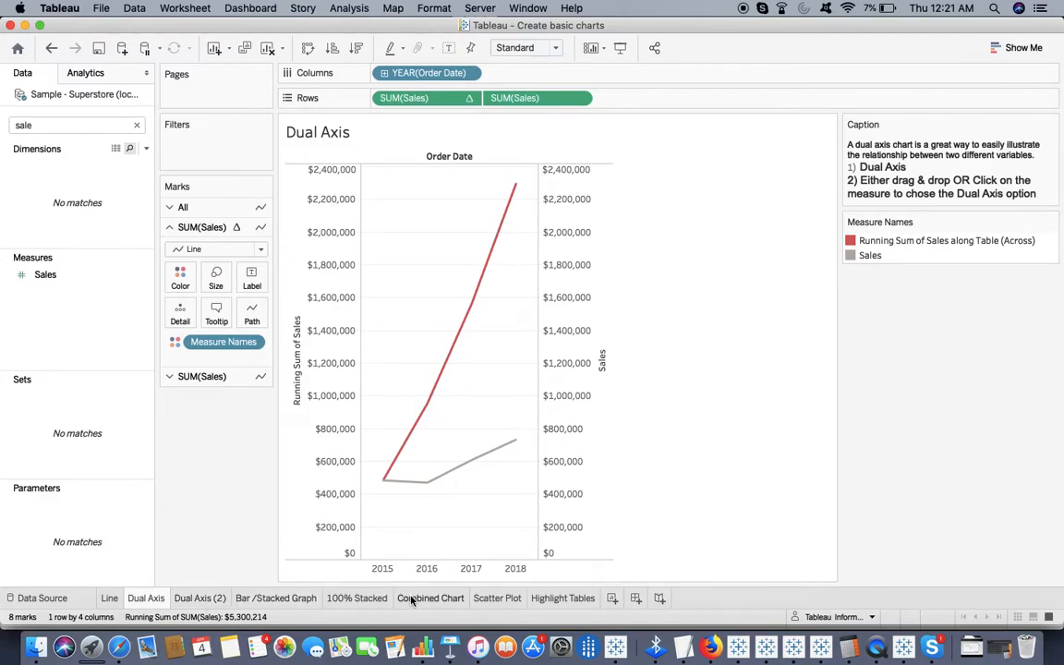
# Step: View the Combined Chart sheet and return to Dual Axis (2) to compare the two charts
pyautogui.moveTo(412, 600)
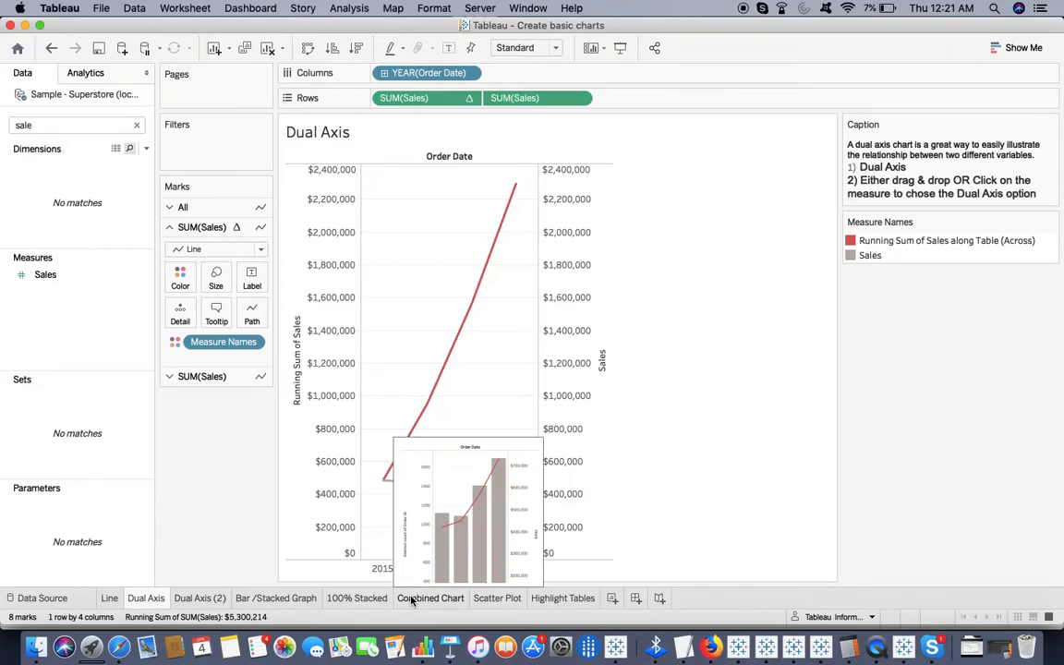
pyautogui.click(413, 598)
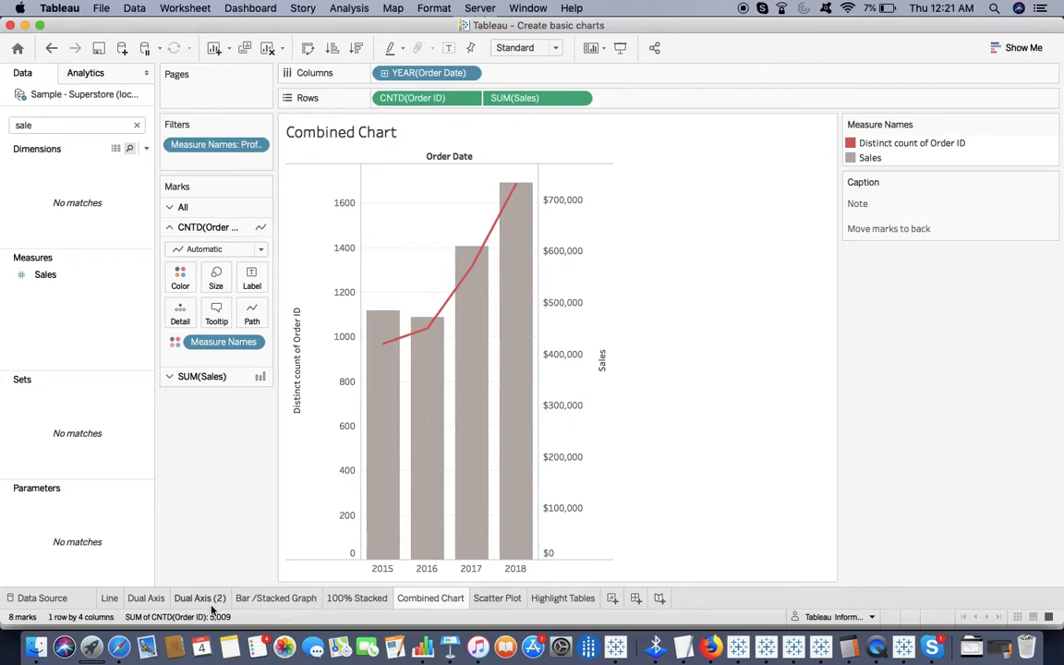
pyautogui.moveTo(209, 606)
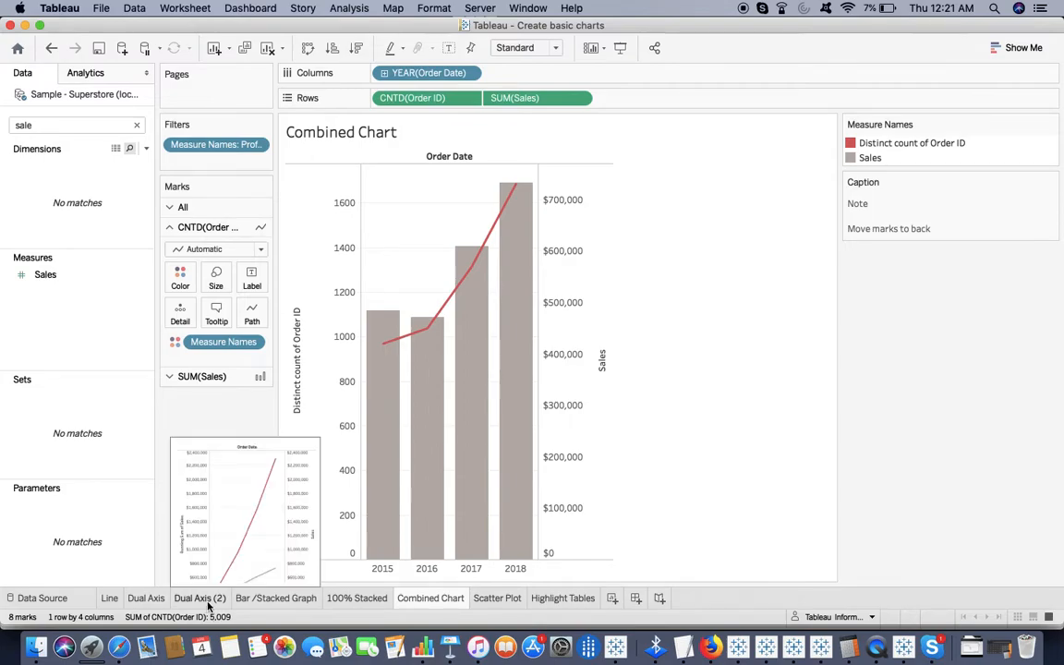
pyautogui.click(209, 604)
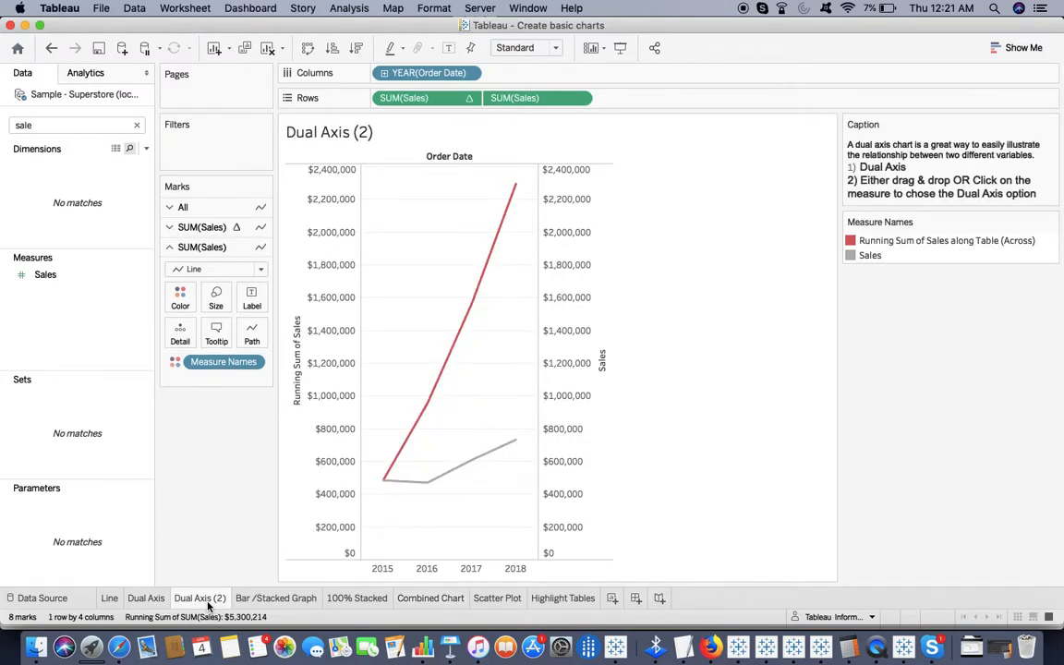
# Step: Duplicate the Combined Chart sheet and remove CNTD(Order ID) from the rows of the copy
pyautogui.click(433, 599)
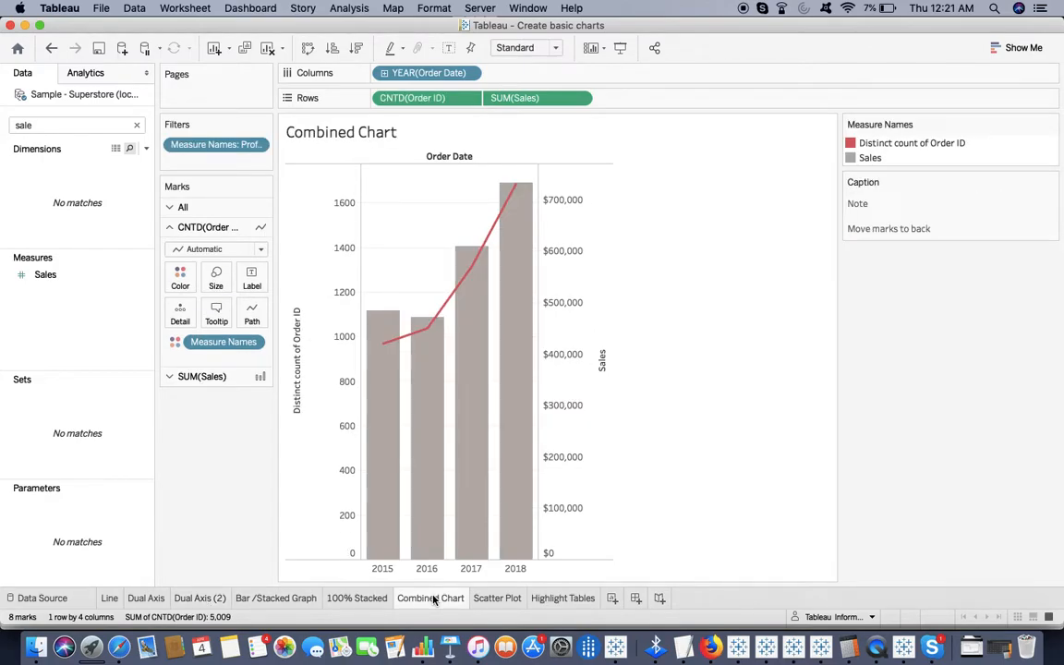
pyautogui.rightClick(433, 601)
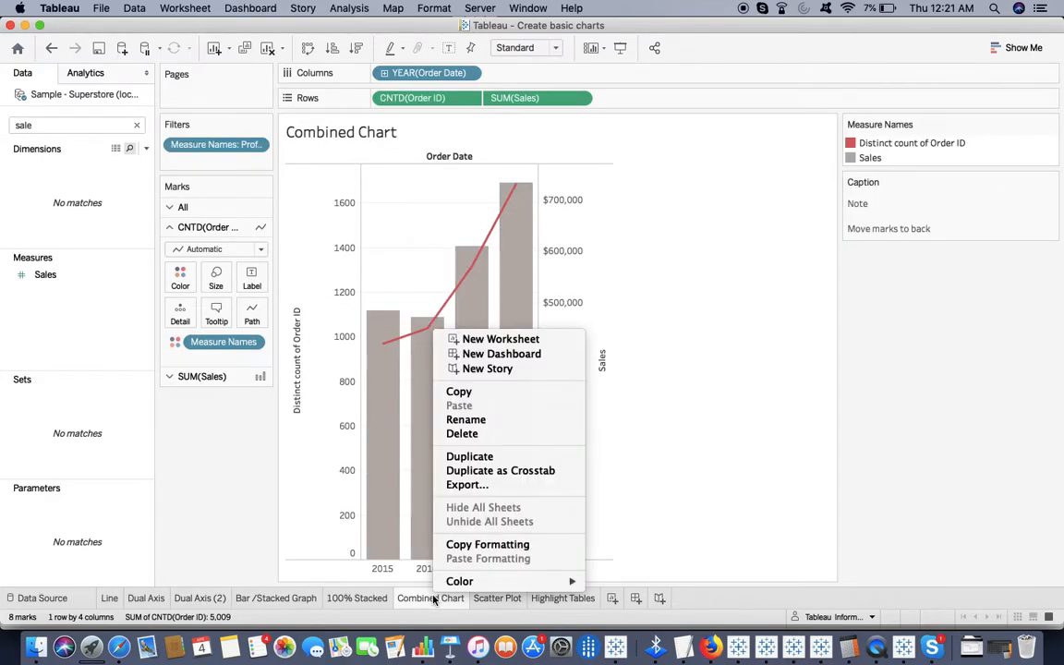
pyautogui.click(473, 458)
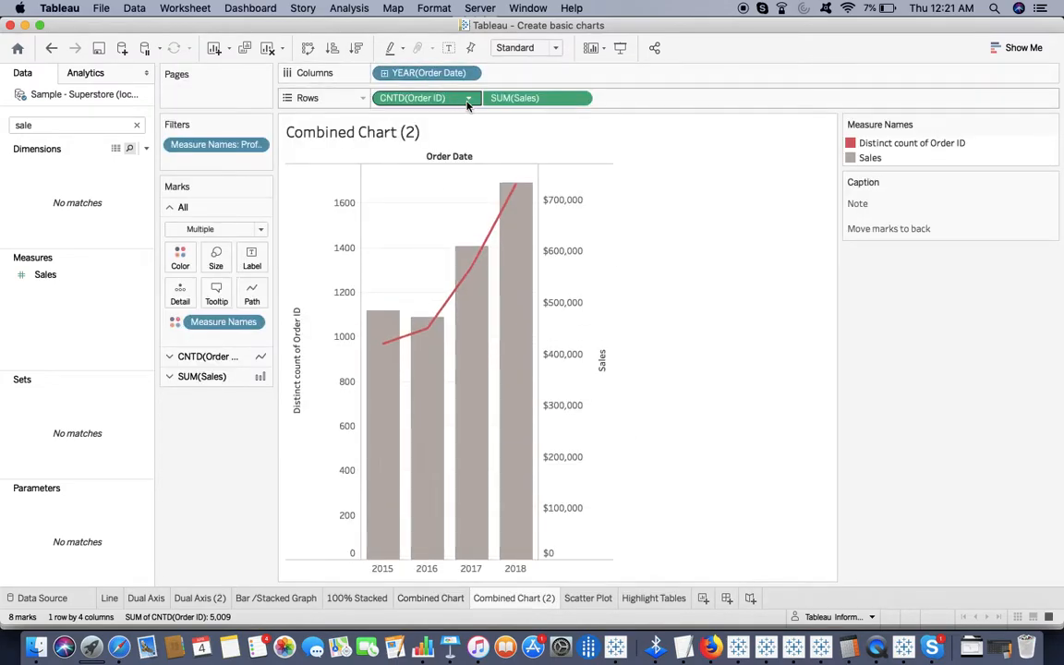
pyautogui.click(467, 101)
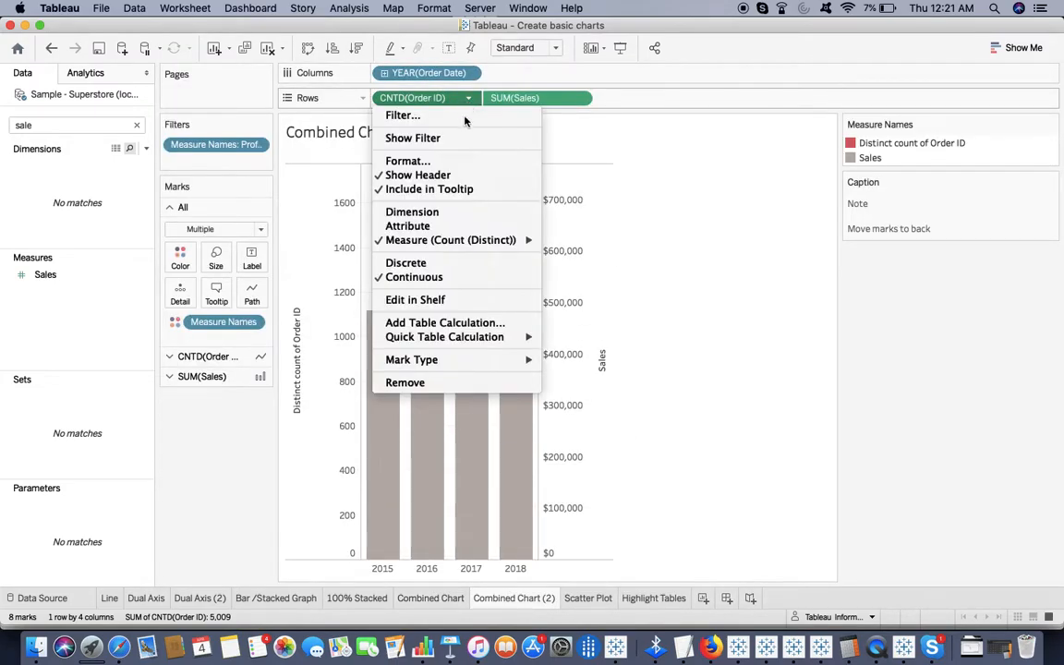
pyautogui.click(459, 383)
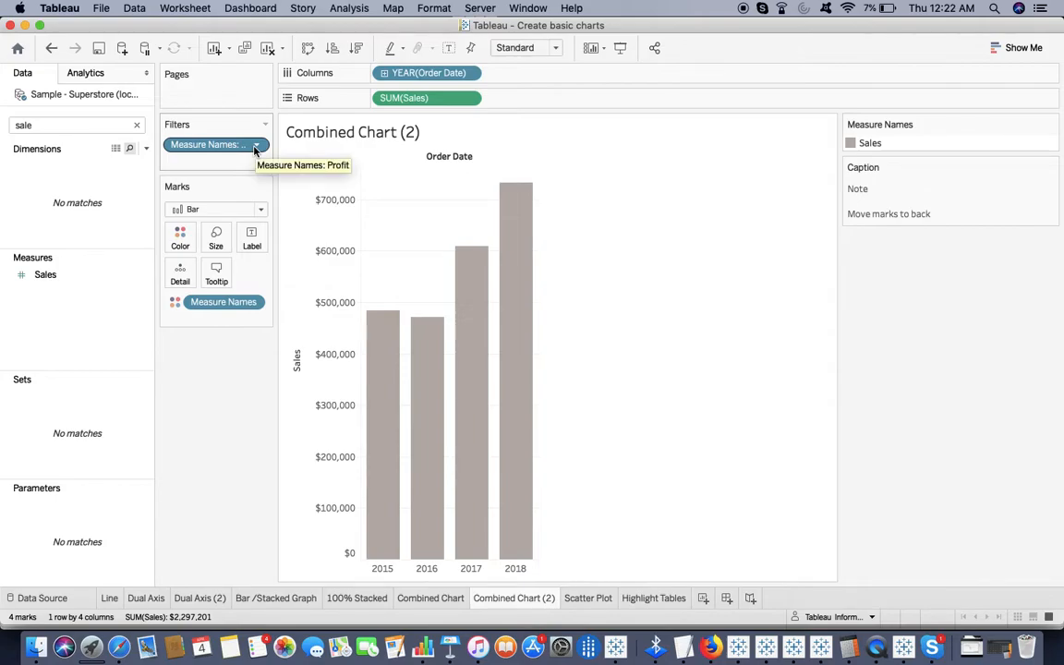
# Step: Check the original Combined Chart and search the data fields for "order" in Combined Chart (2)
pyautogui.click(431, 598)
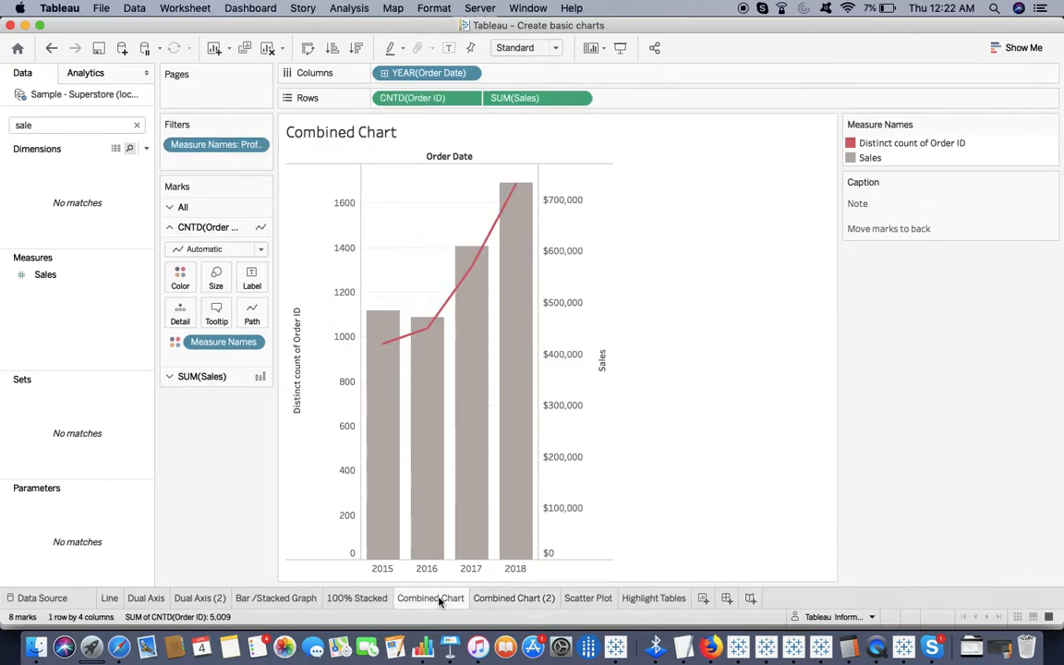
pyautogui.click(496, 602)
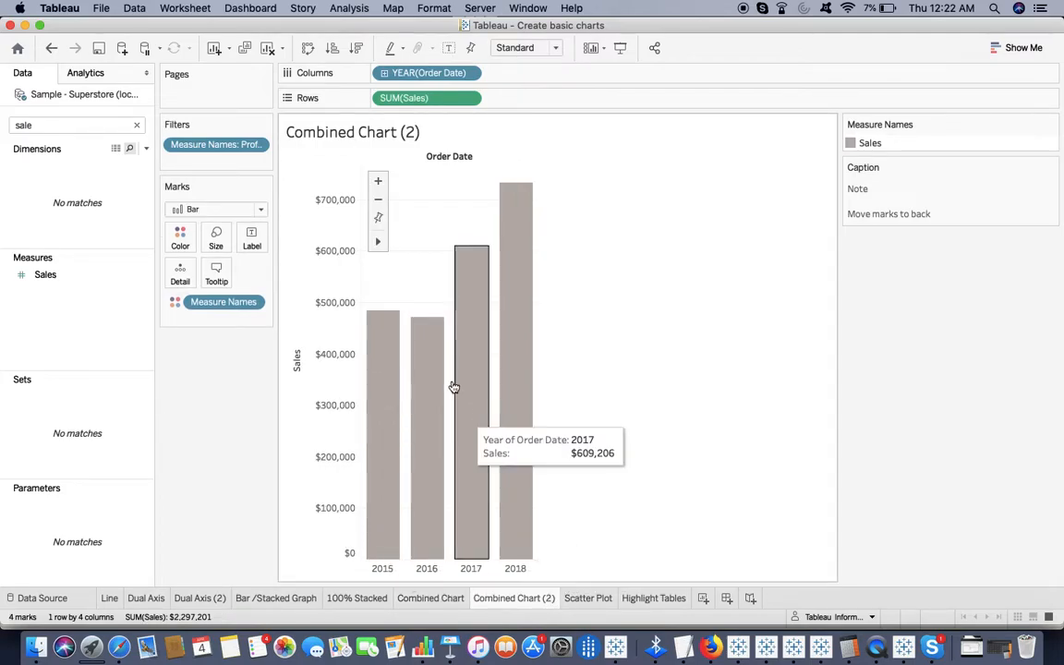
pyautogui.doubleClick(72, 122)
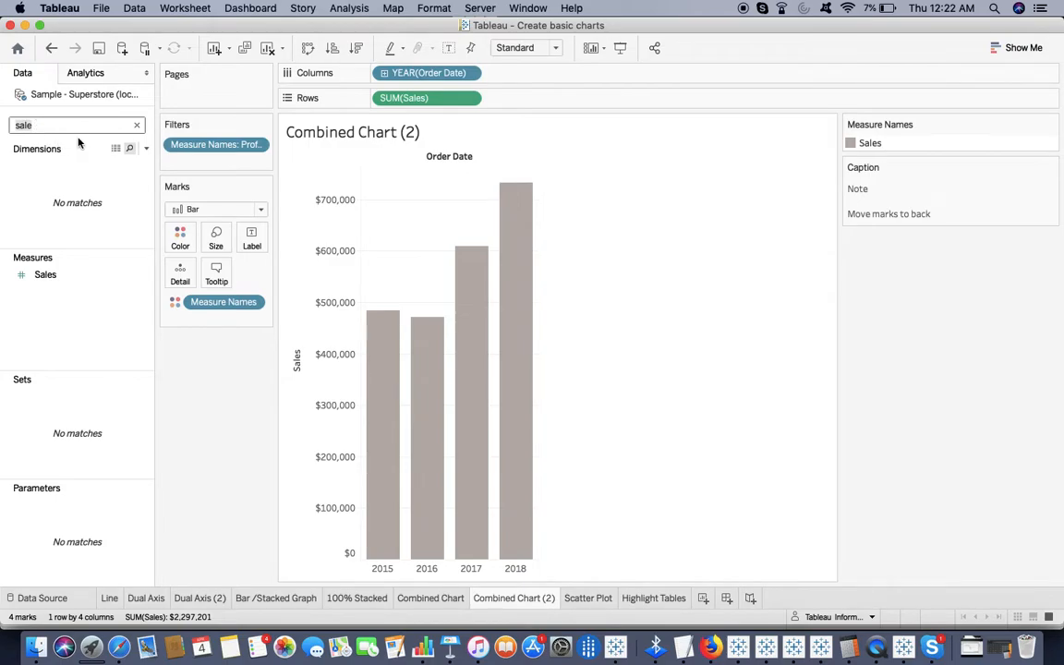
pyautogui.press('BackSpace')
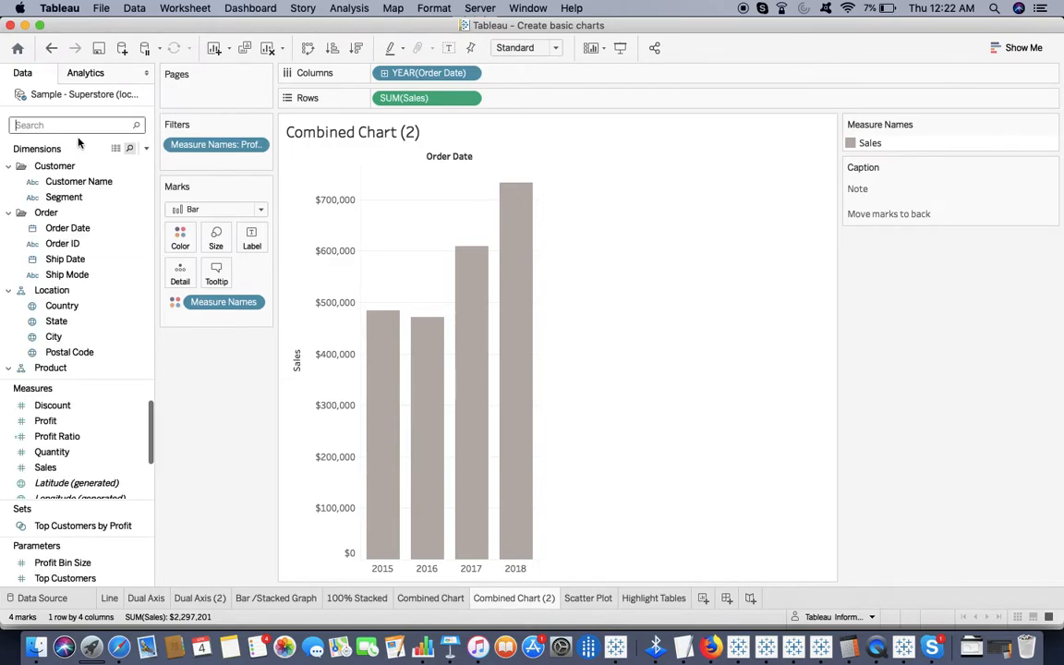
pyautogui.click(430, 601)
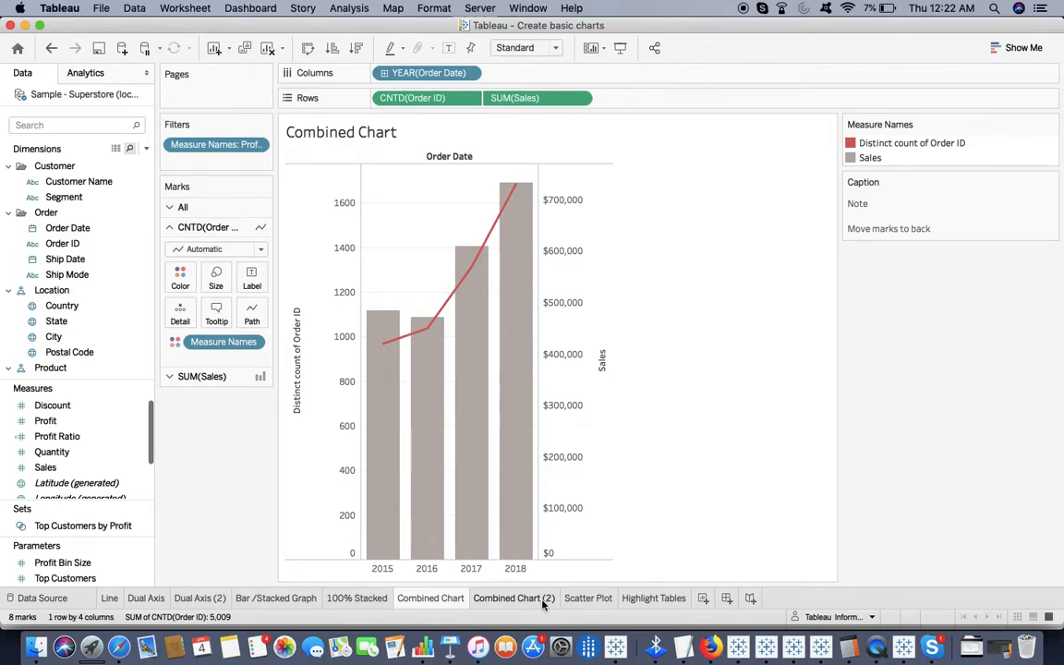
pyautogui.click(493, 600)
pyautogui.click(30, 124)
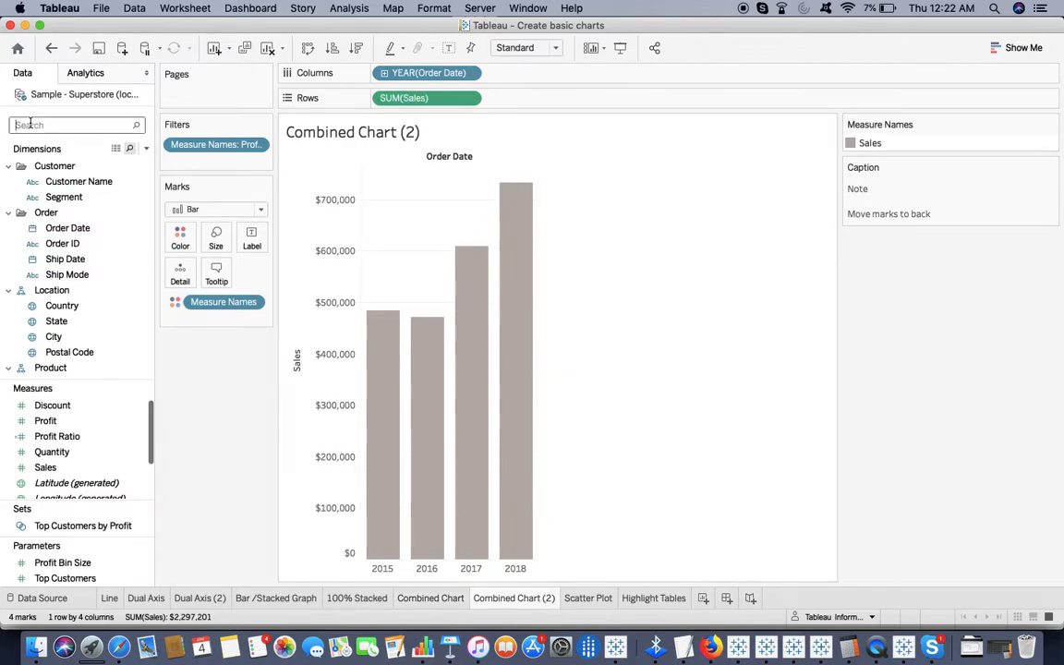
pyautogui.write('order')
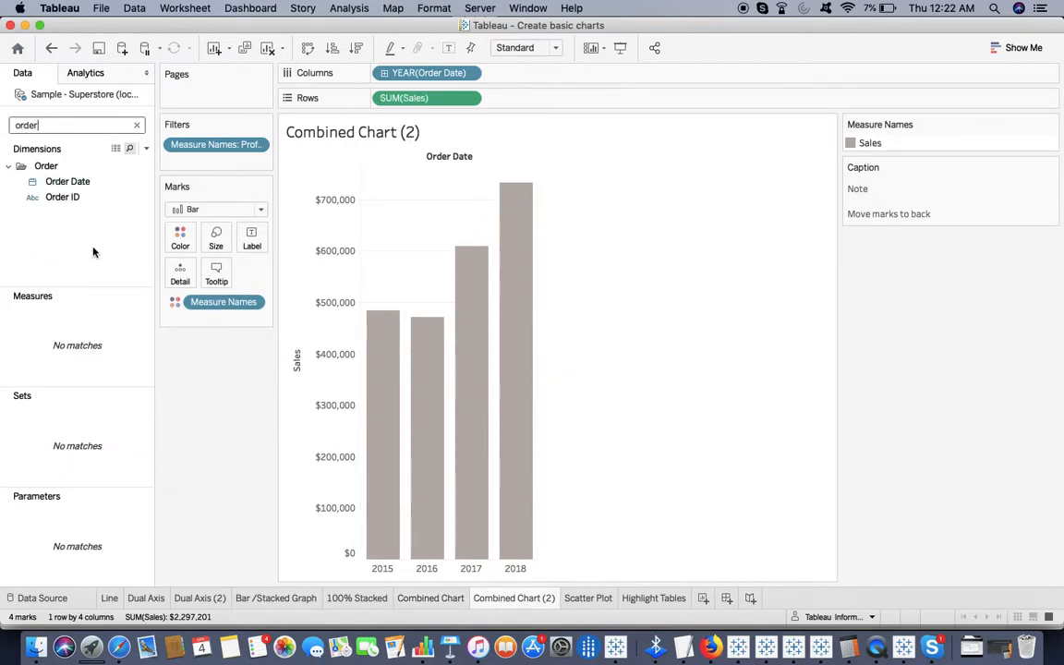
pyautogui.moveTo(82, 205)
pyautogui.mouseDown()
pyautogui.moveTo(321, 130)
pyautogui.moveTo(537, 100)
pyautogui.moveTo(74, 198)
pyautogui.mouseUp()
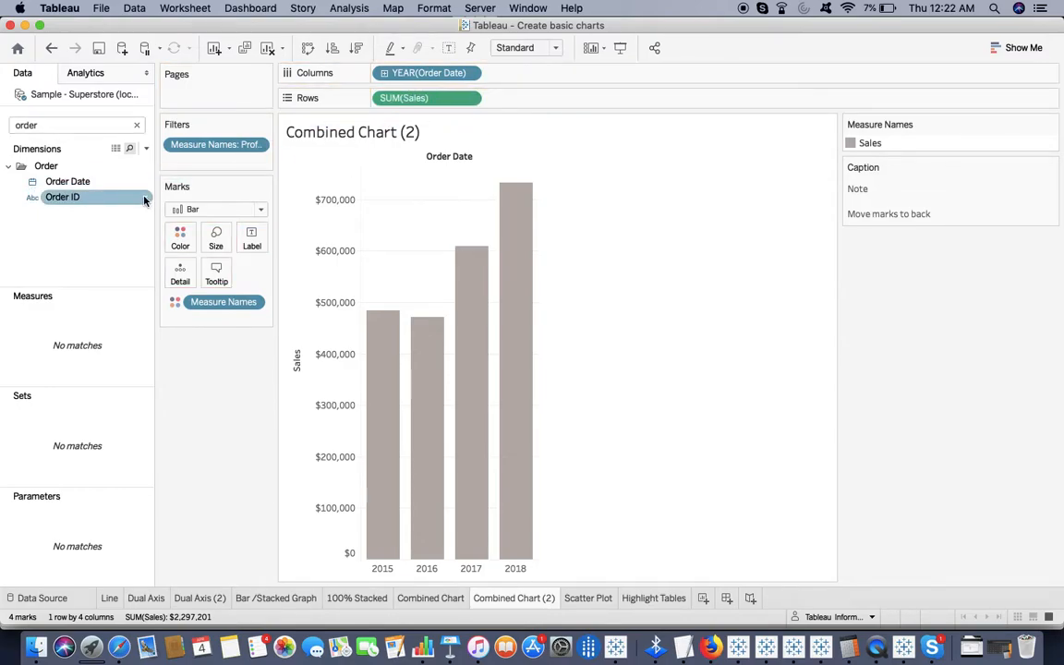
pyautogui.click(144, 200)
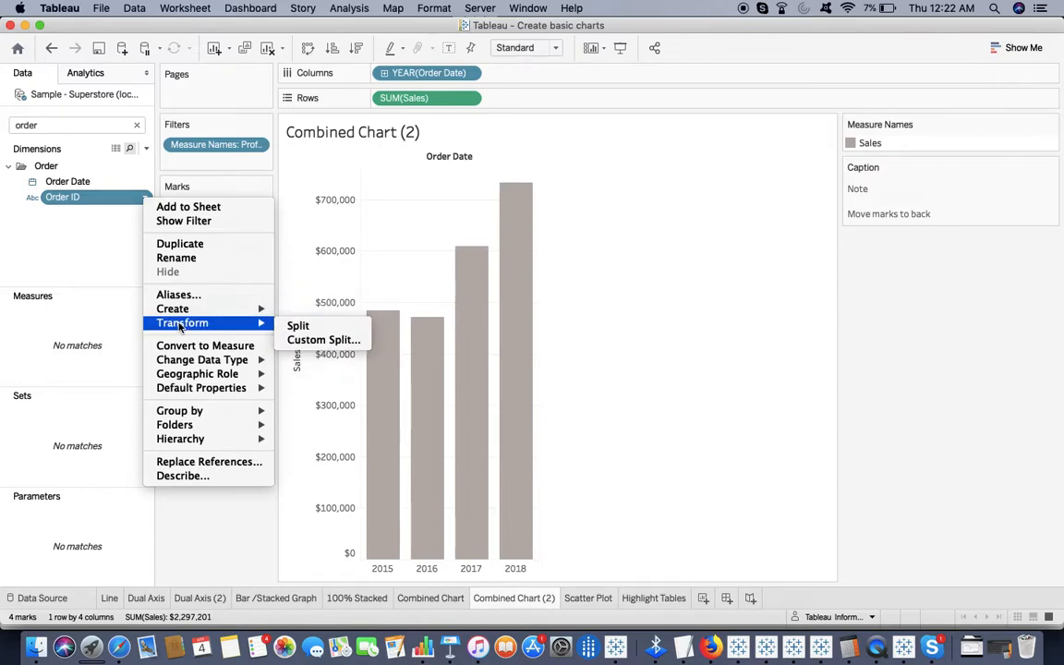
pyautogui.moveTo(186, 309)
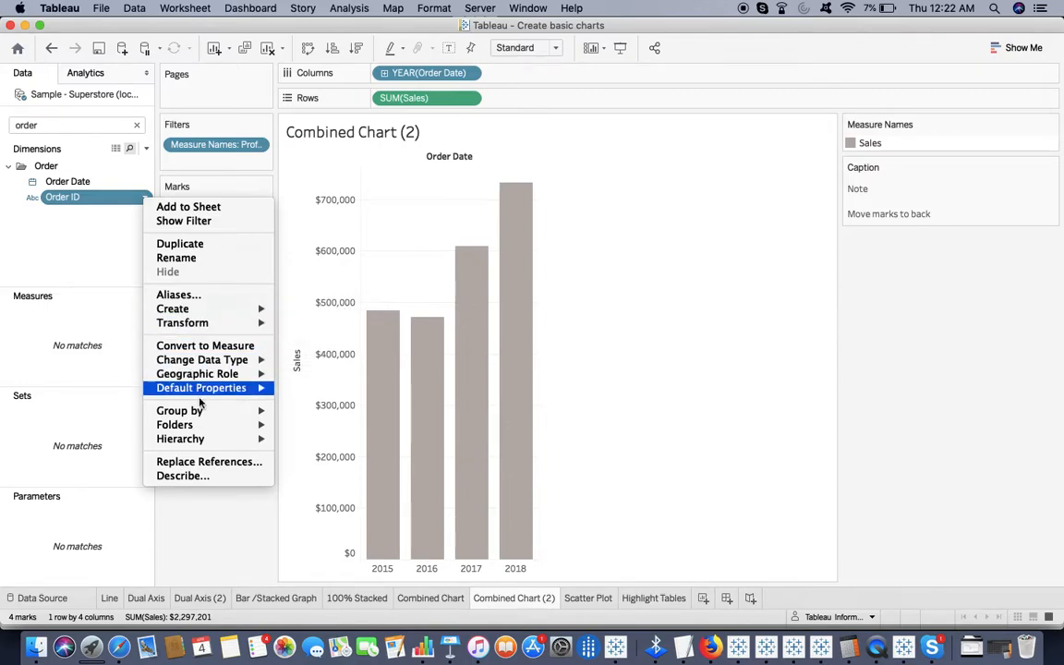
pyautogui.click(227, 536)
# Step: Add all members of Order ID to the rows of Combined Chart (2), ahead of SUM(Sales)
pyautogui.moveTo(91, 196); pyautogui.dragTo(541, 98)
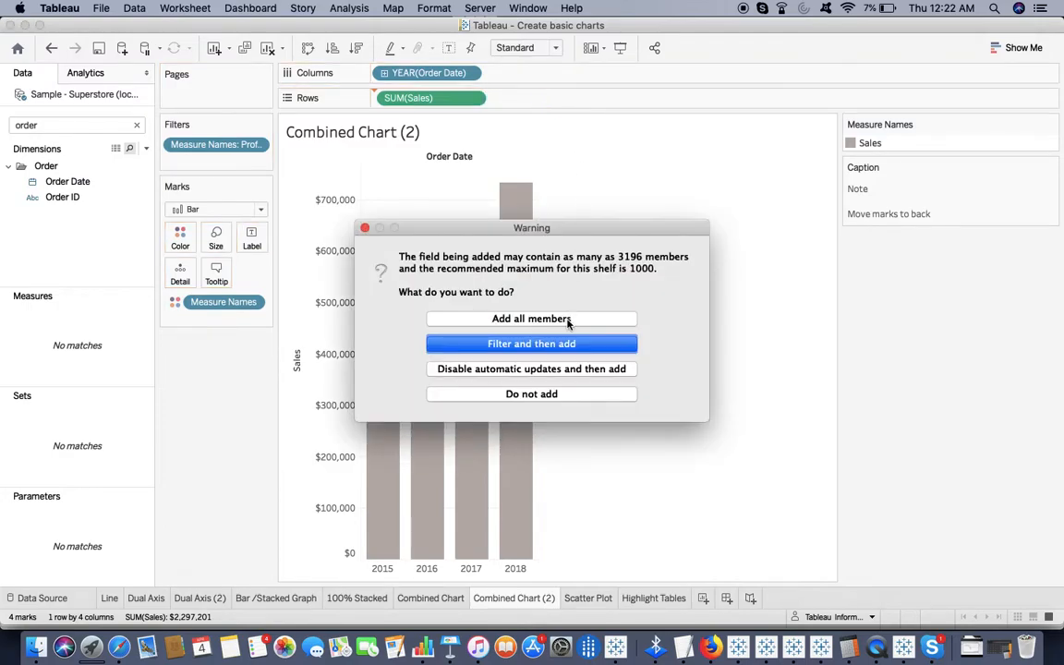
pyautogui.press('Escape')
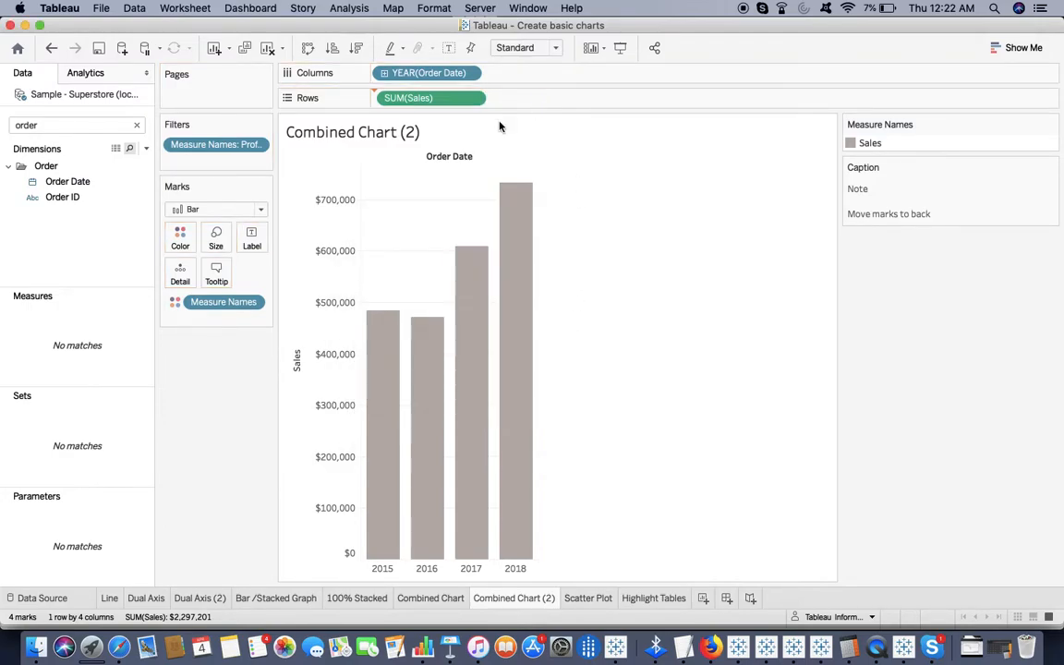
pyautogui.moveTo(530, 105); pyautogui.dragTo(528, 103)
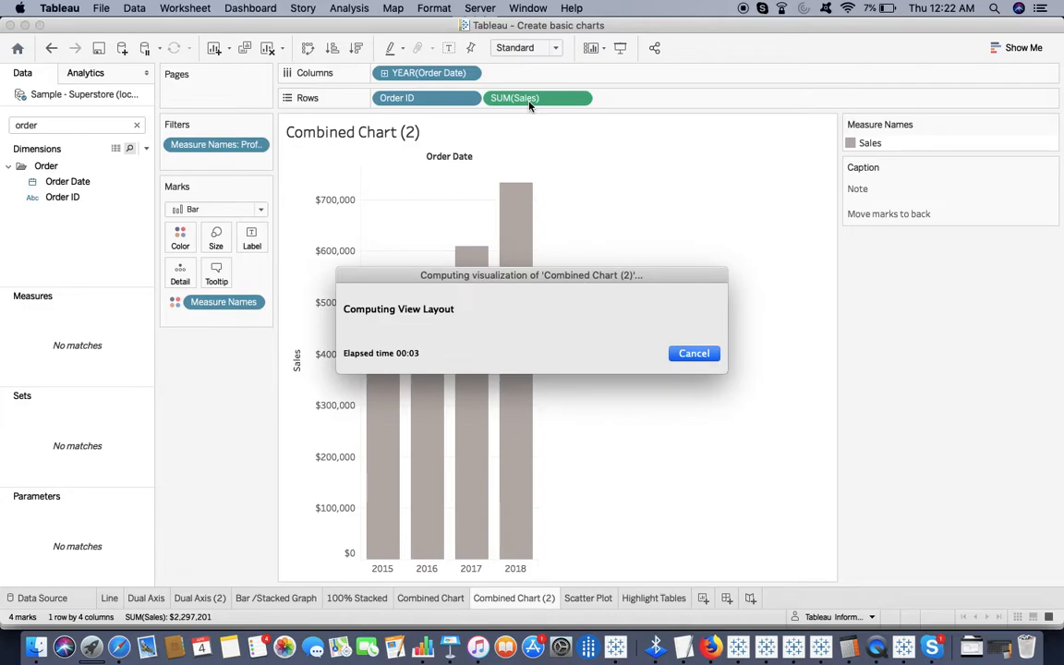
# Step: Convert Order ID in the rows to a Count (Distinct) measure and combine it with SUM(Sales) on a dual axis
pyautogui.click(468, 98)
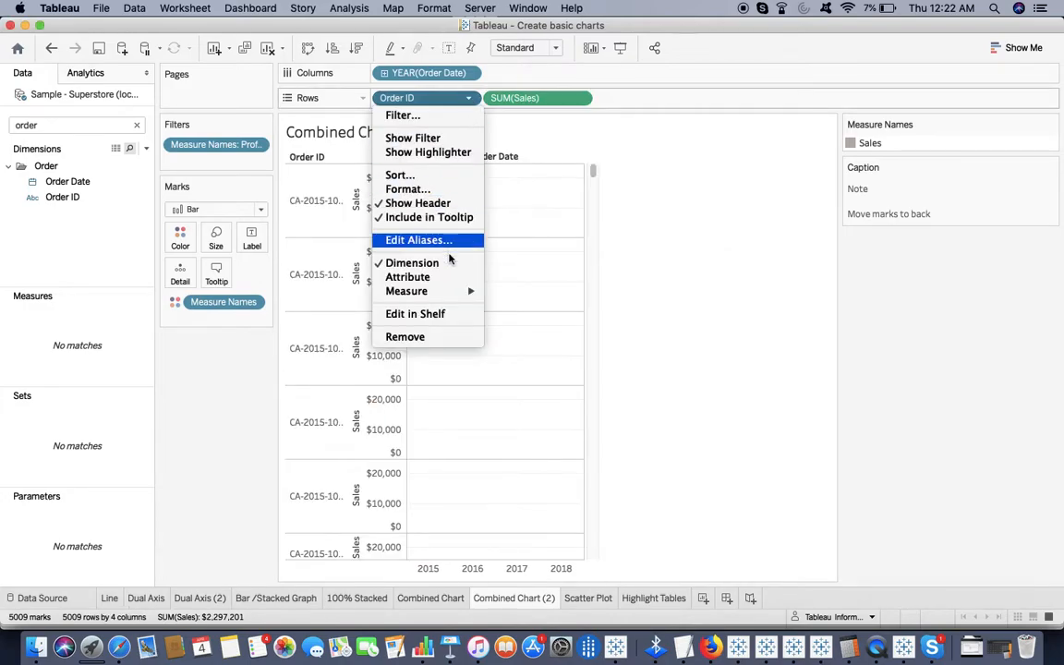
pyautogui.moveTo(435, 291)
pyautogui.click(525, 337)
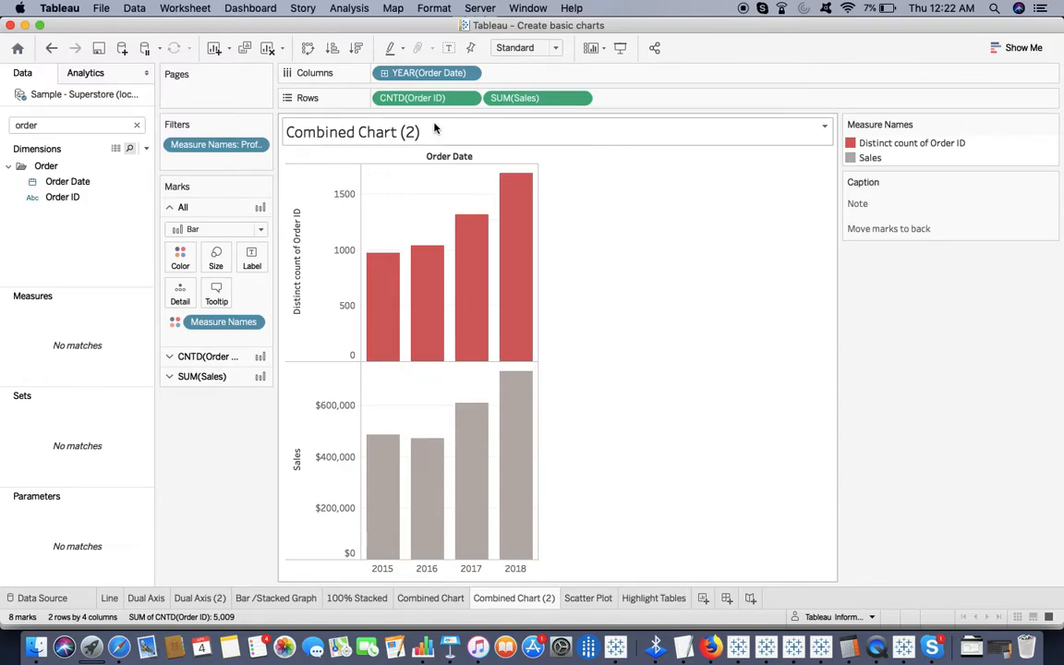
pyautogui.moveTo(384, 97); pyautogui.dragTo(537, 224)
pyautogui.moveTo(440, 102); pyautogui.dragTo(536, 233)
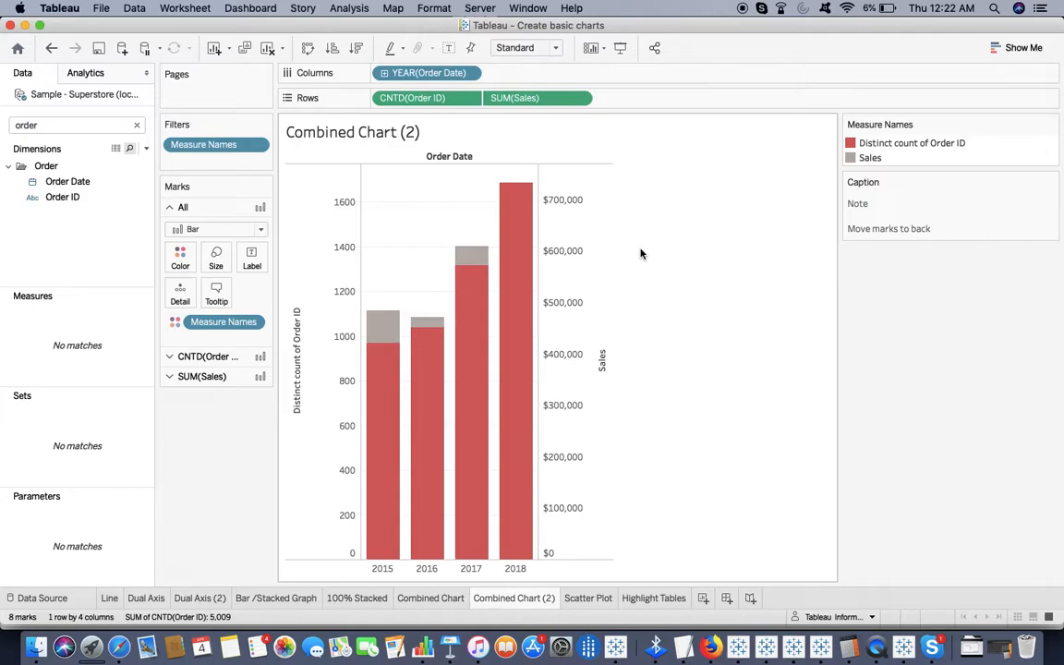
# Step: Change the mark type of the distinct count of Order ID from bars to Line
pyautogui.moveTo(543, 603)
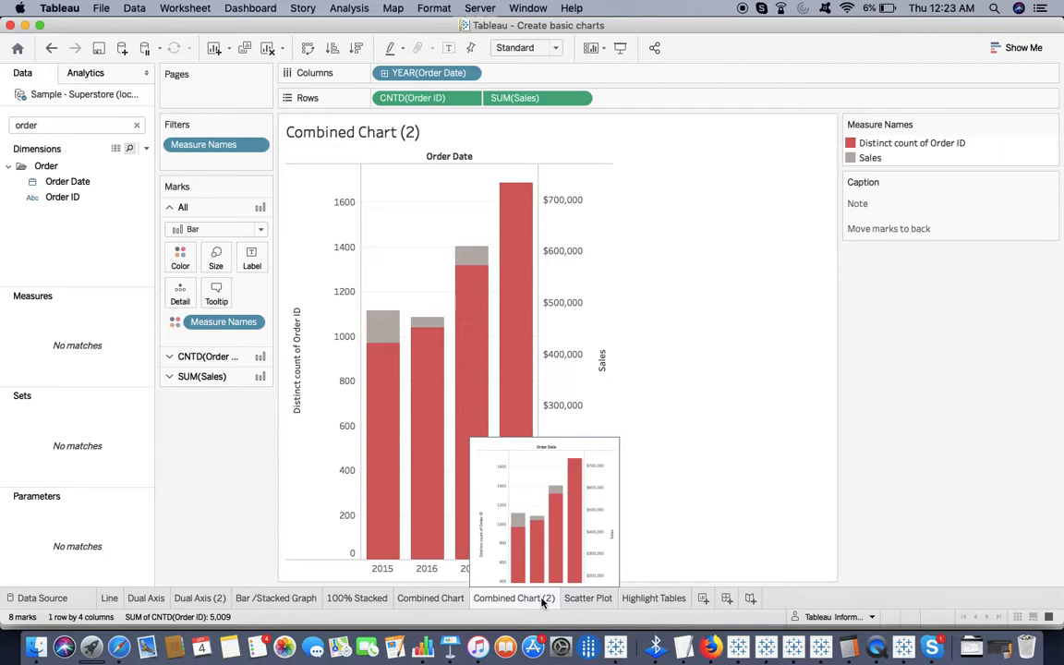
pyautogui.click(384, 326)
pyautogui.click(381, 328)
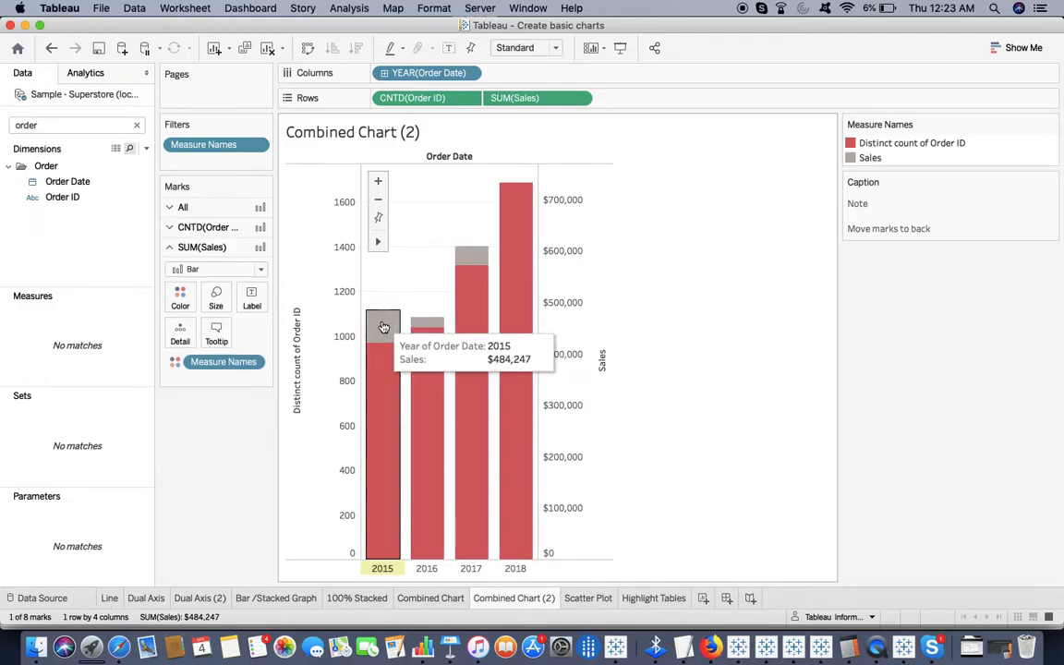
pyautogui.rightClick(390, 396)
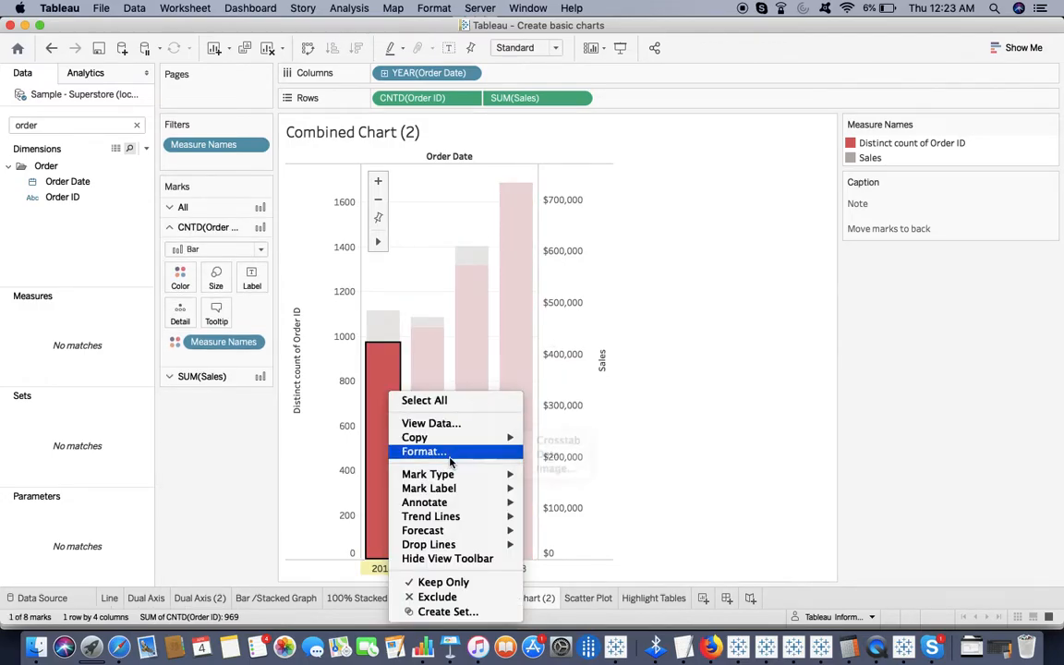
pyautogui.moveTo(453, 474)
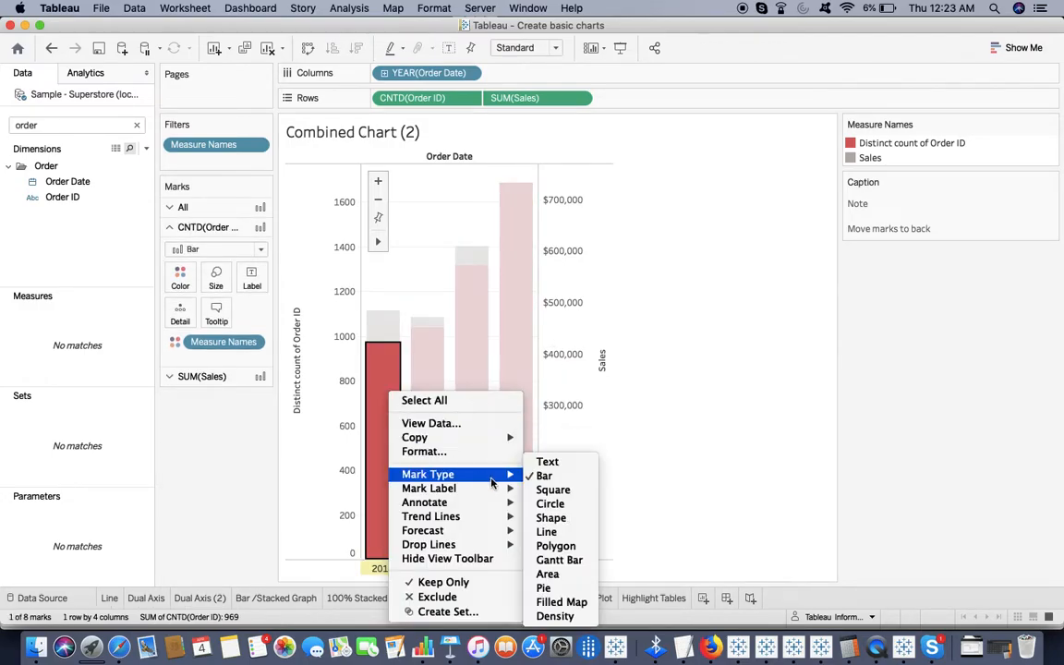
pyautogui.click(559, 533)
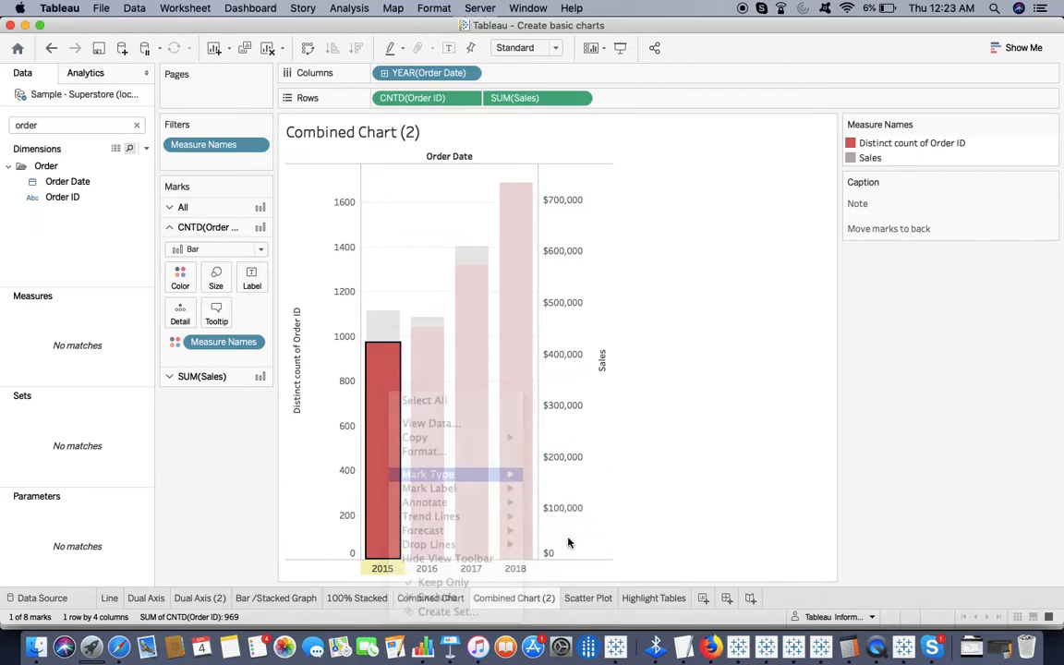
pyautogui.click(669, 489)
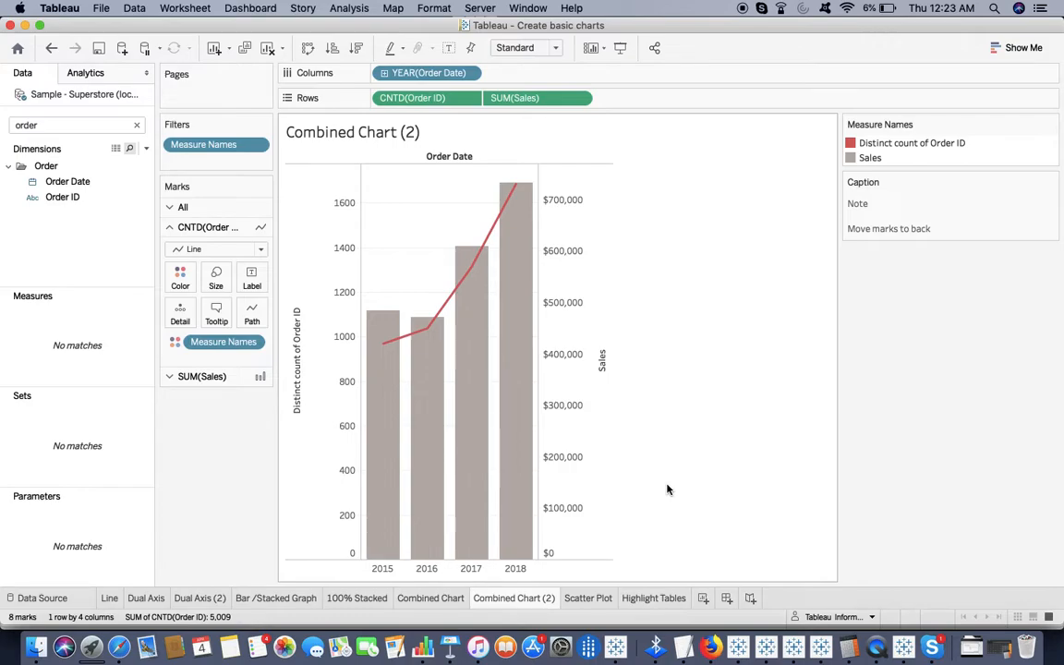
# Step: Move the distinct count of Order ID line behind the sales bars and bring it back to the front
pyautogui.rightClick(310, 327)
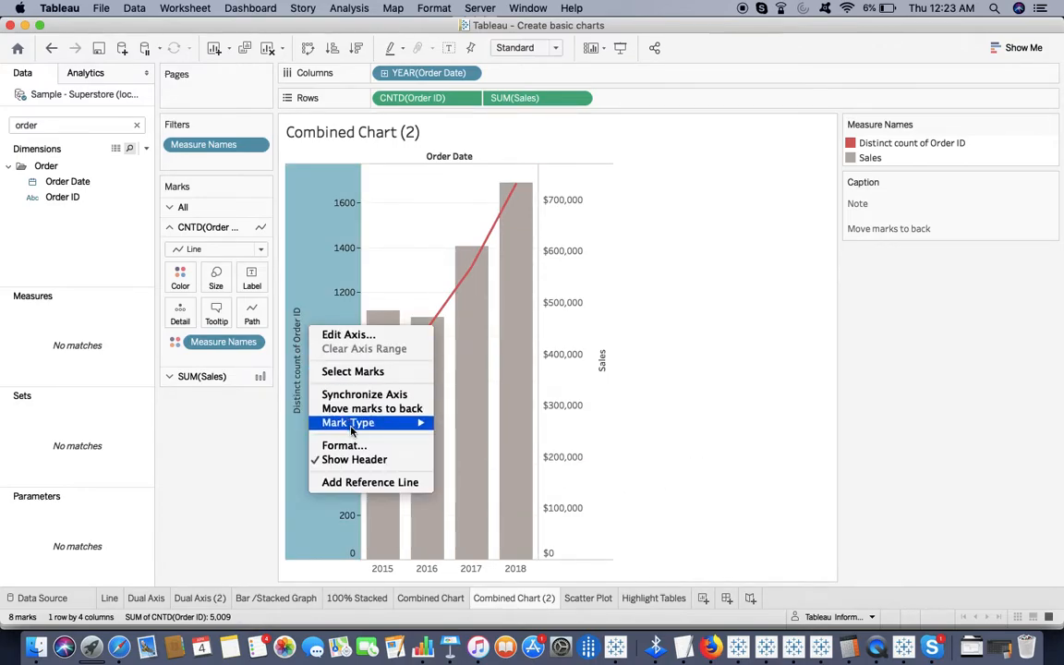
pyautogui.moveTo(388, 423)
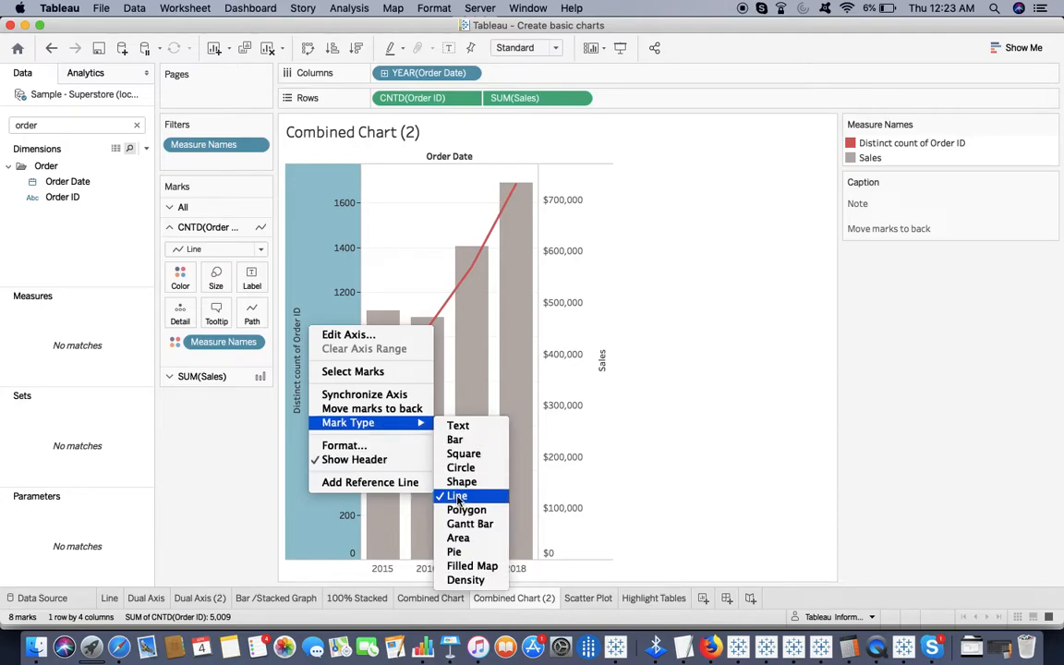
pyautogui.click(394, 412)
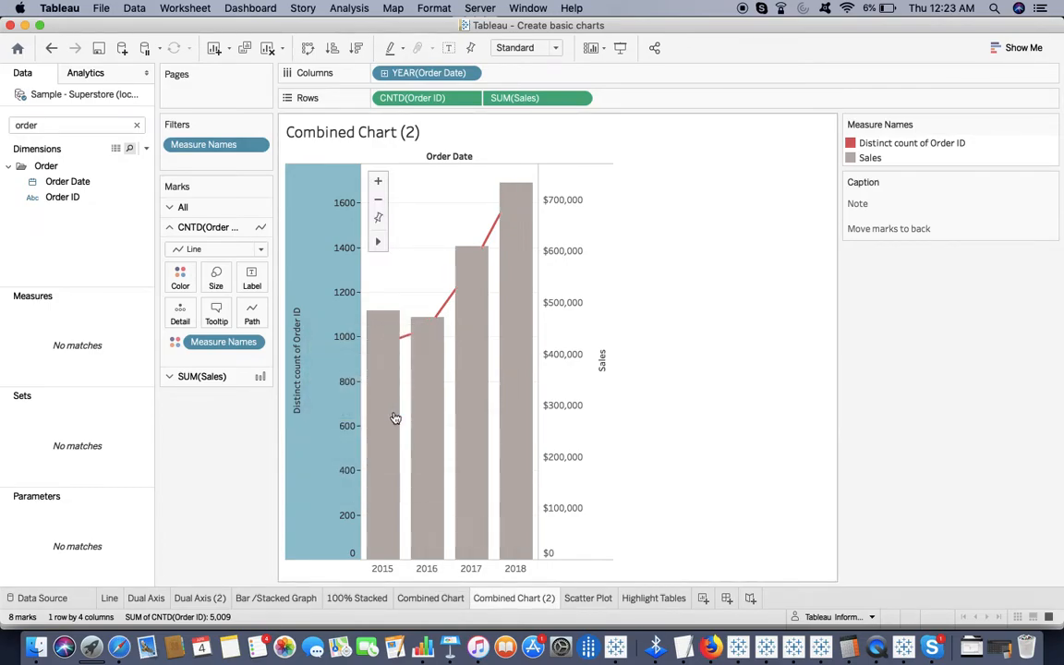
pyautogui.rightClick(311, 297)
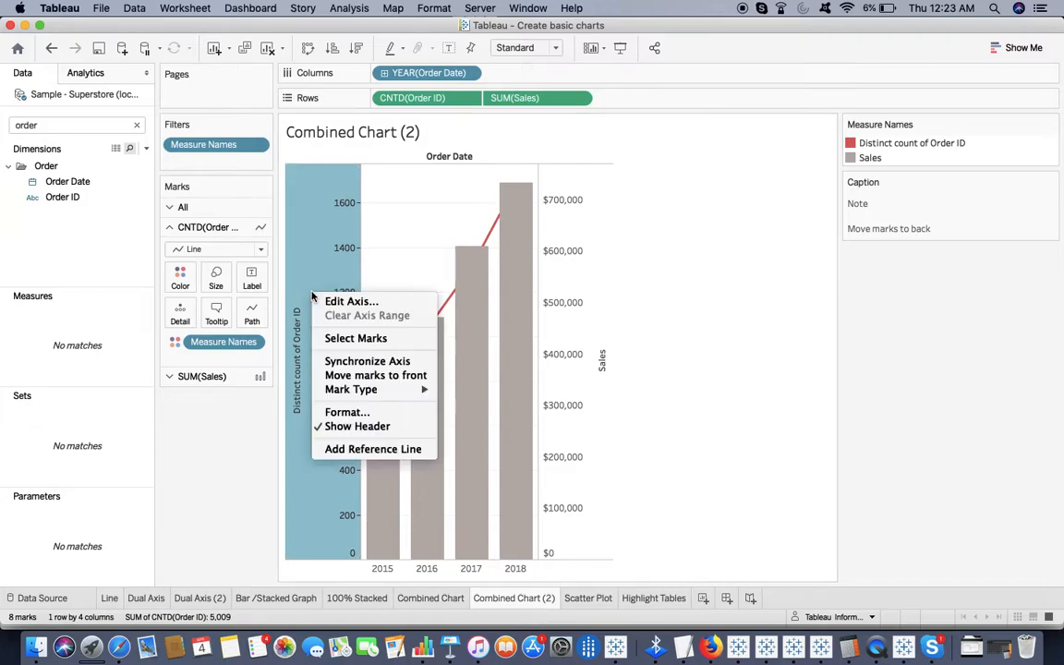
pyautogui.click(346, 377)
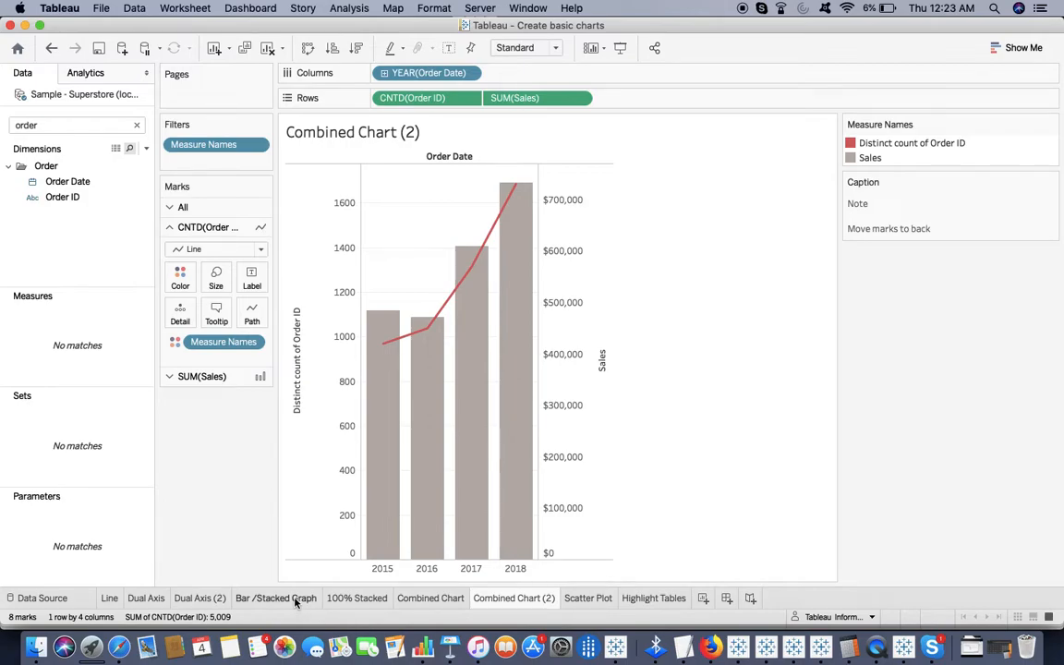
# Step: Duplicate the Bar /Stacked Graph worksheet and remove Ship Mode from the copy's color marks
pyautogui.moveTo(296, 602)
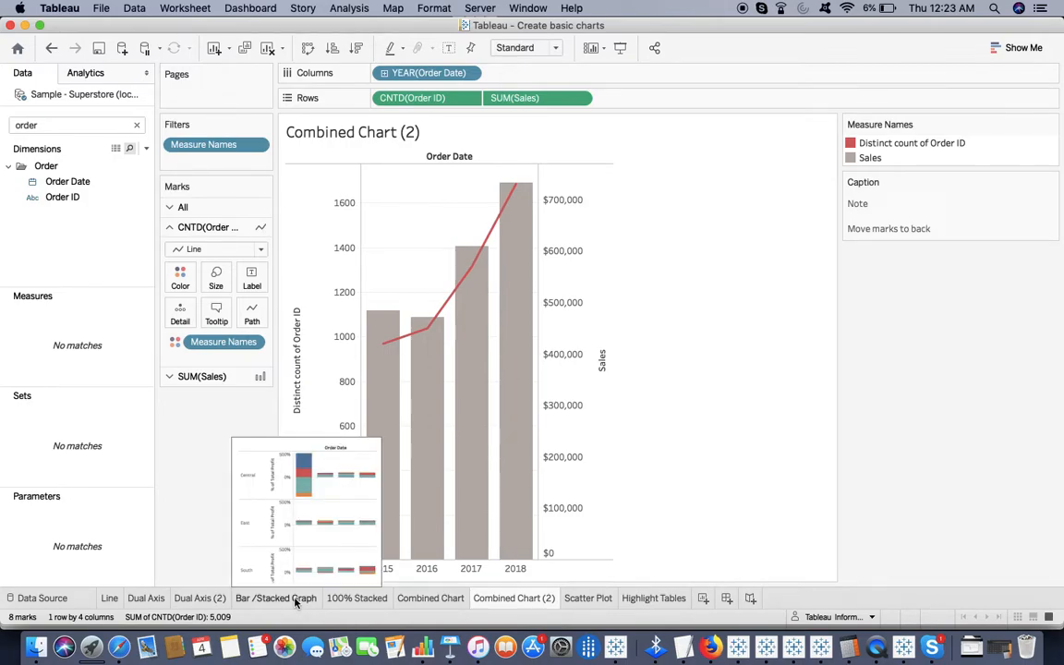
pyautogui.click(296, 600)
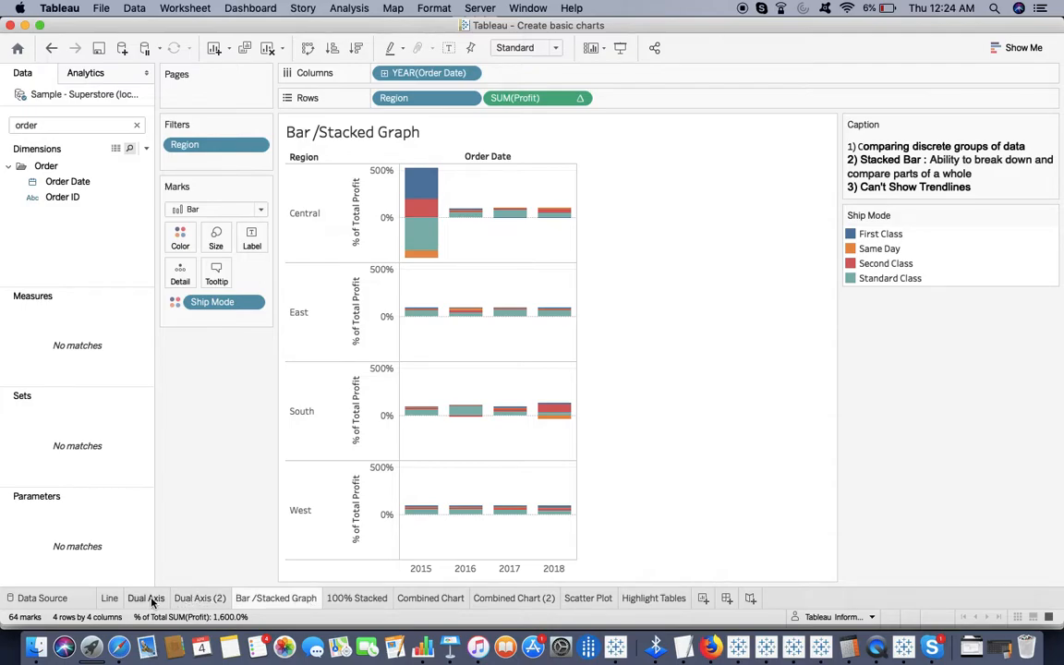
pyautogui.moveTo(152, 602)
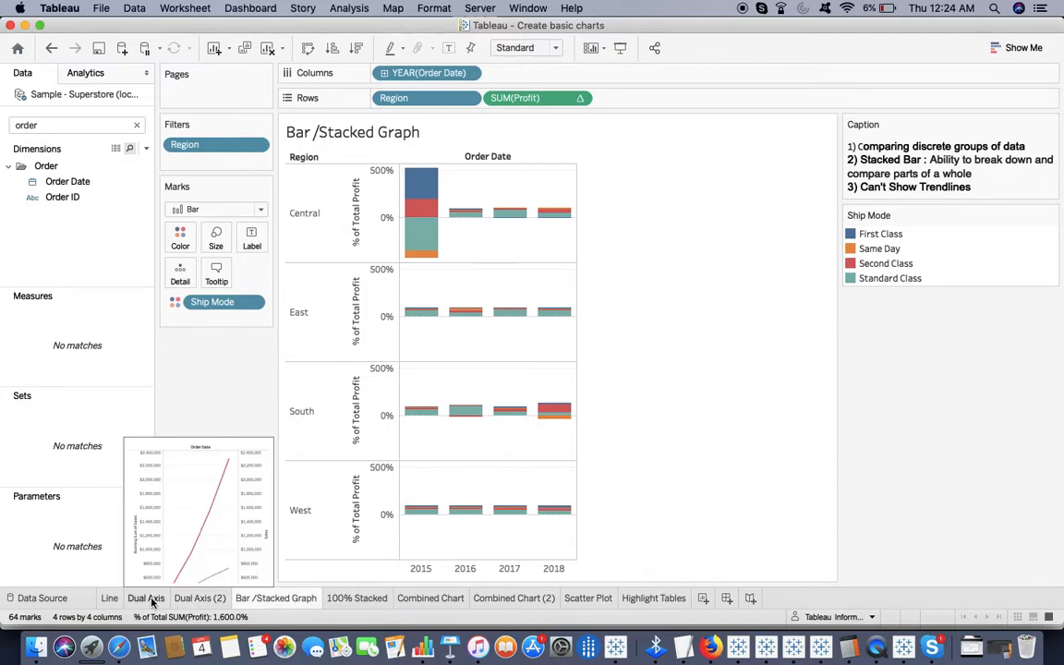
pyautogui.moveTo(273, 601)
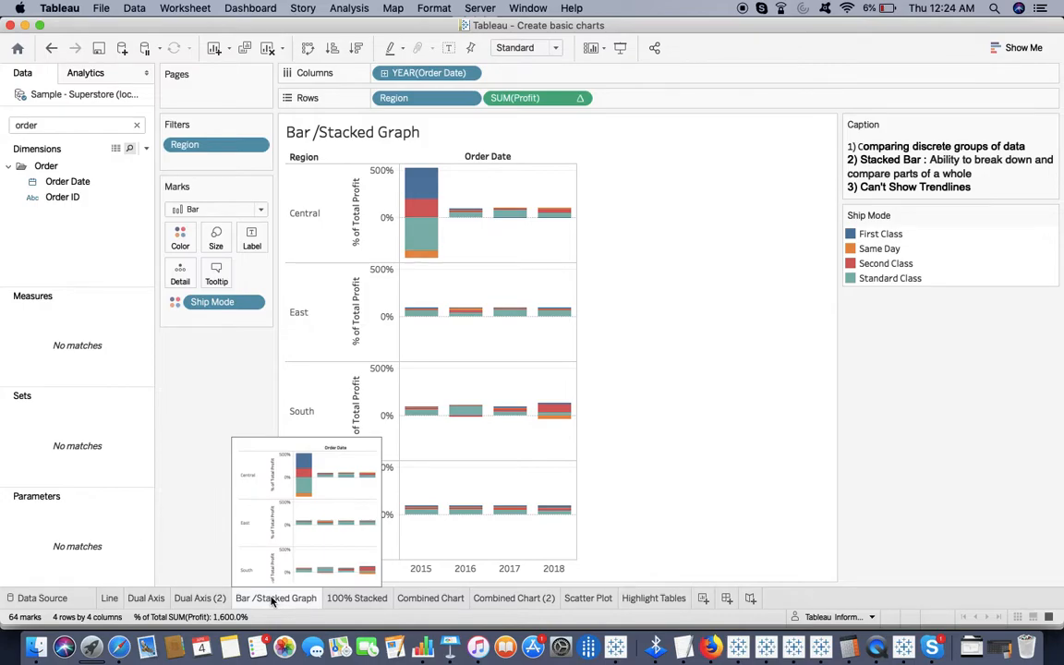
pyautogui.rightClick(272, 600)
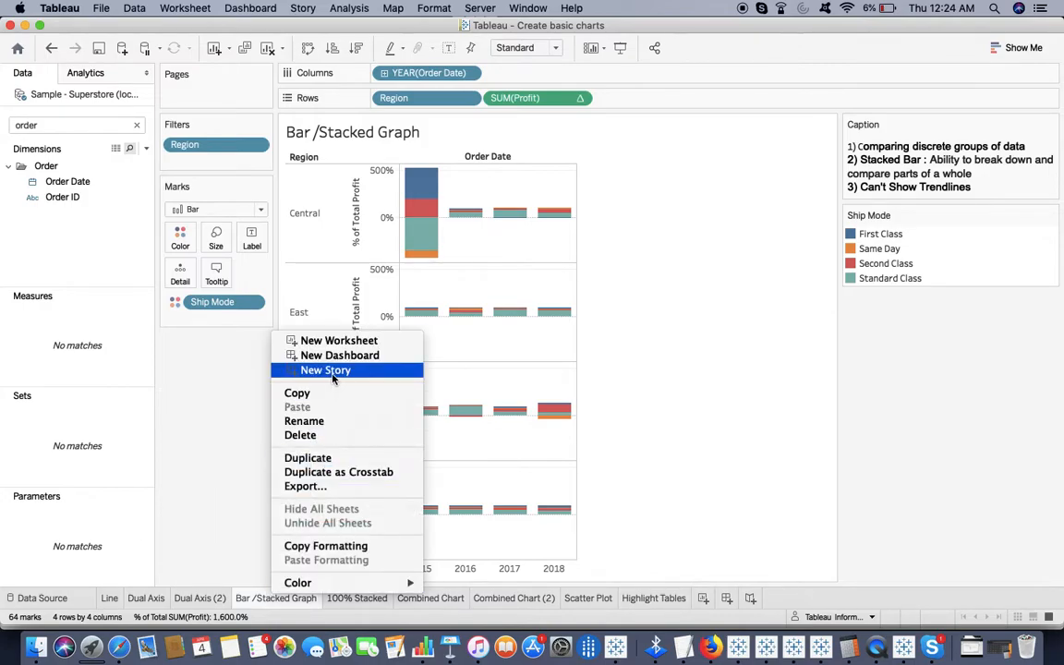
pyautogui.click(328, 460)
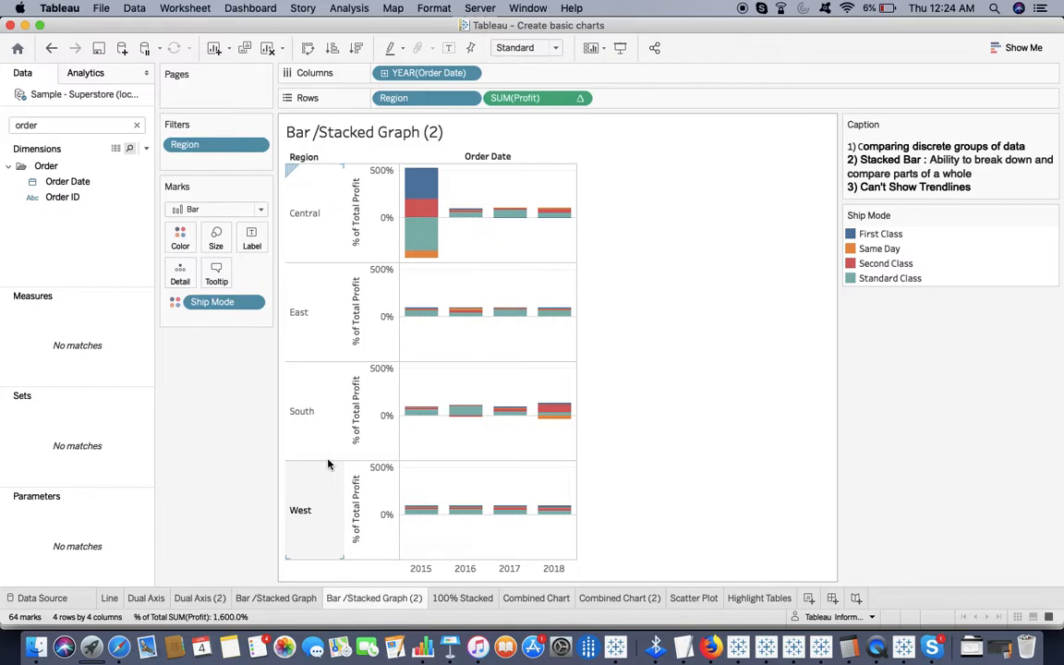
pyautogui.click(255, 302)
pyautogui.click(212, 527)
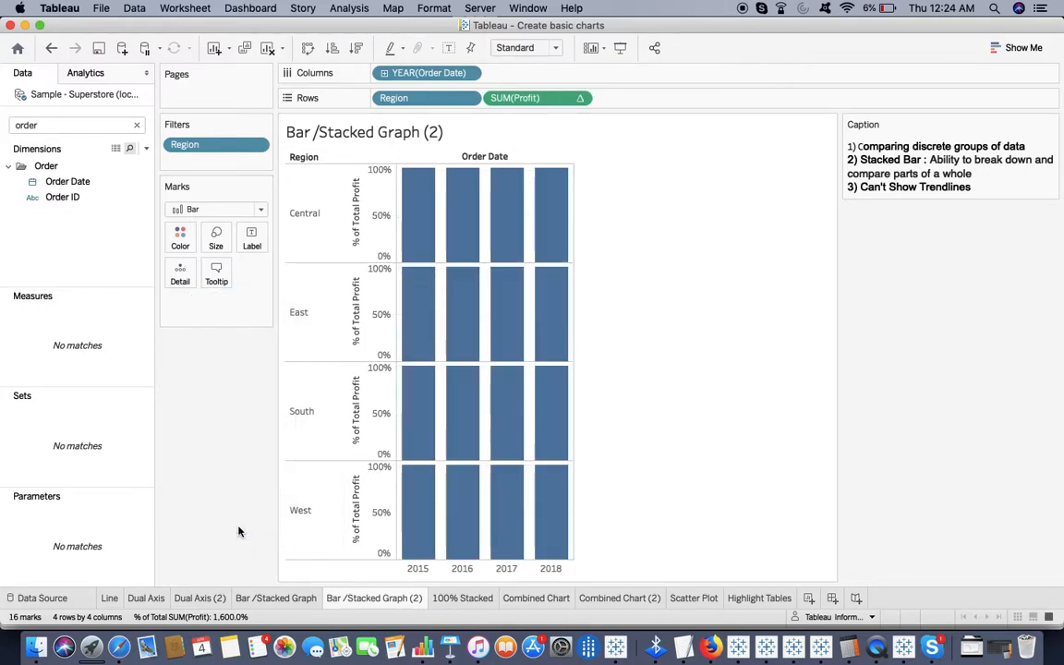
# Step: Show the Region filter in Bar /Stacked Graph (2) and limit it to Central
pyautogui.click(468, 98)
pyautogui.click(495, 129)
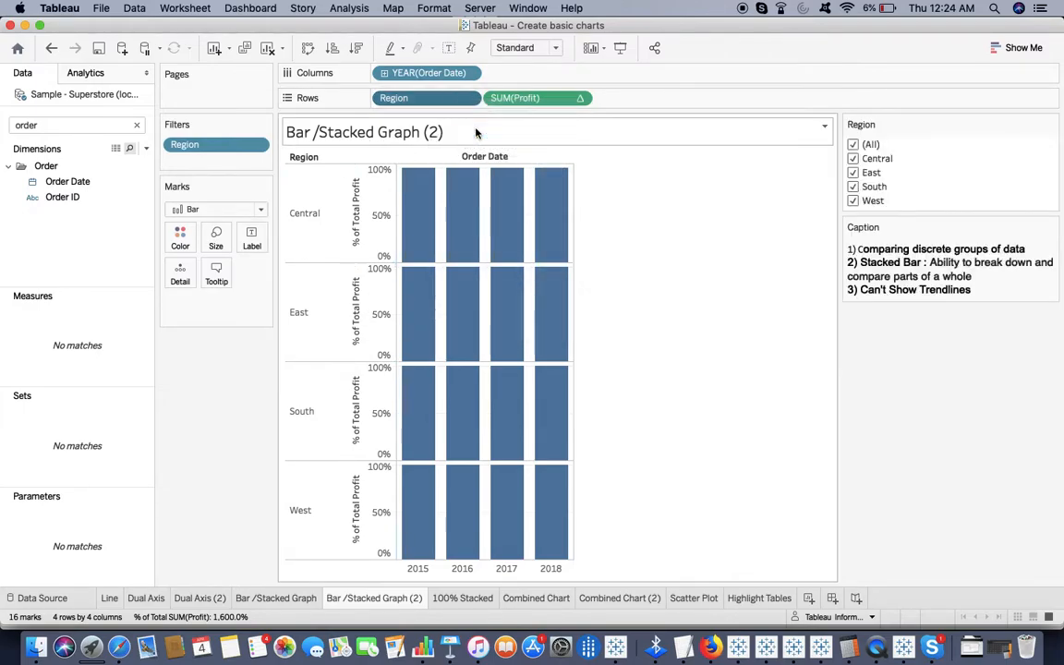
pyautogui.click(853, 144)
pyautogui.click(853, 158)
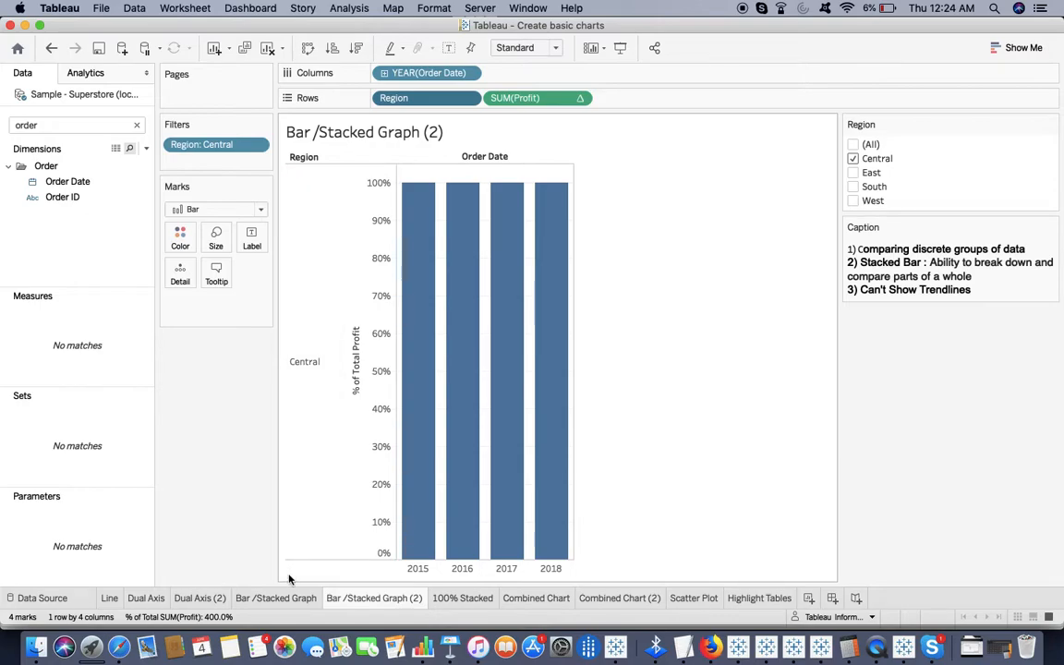
# Step: Clear the table calculation from SUM(Profit) in the rows
pyautogui.click(579, 98)
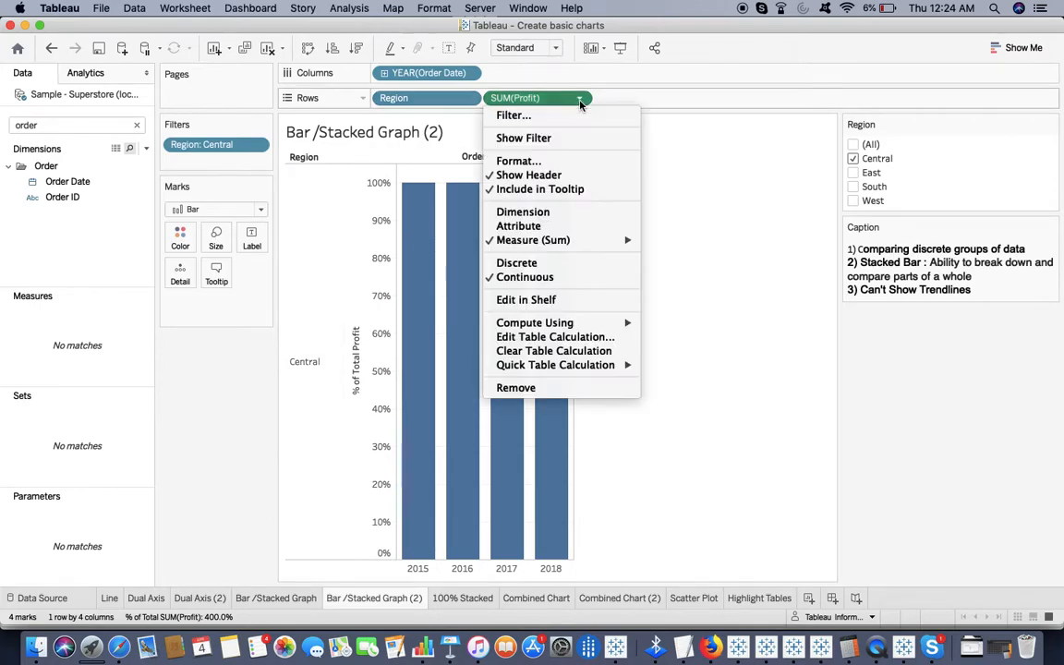
pyautogui.click(581, 351)
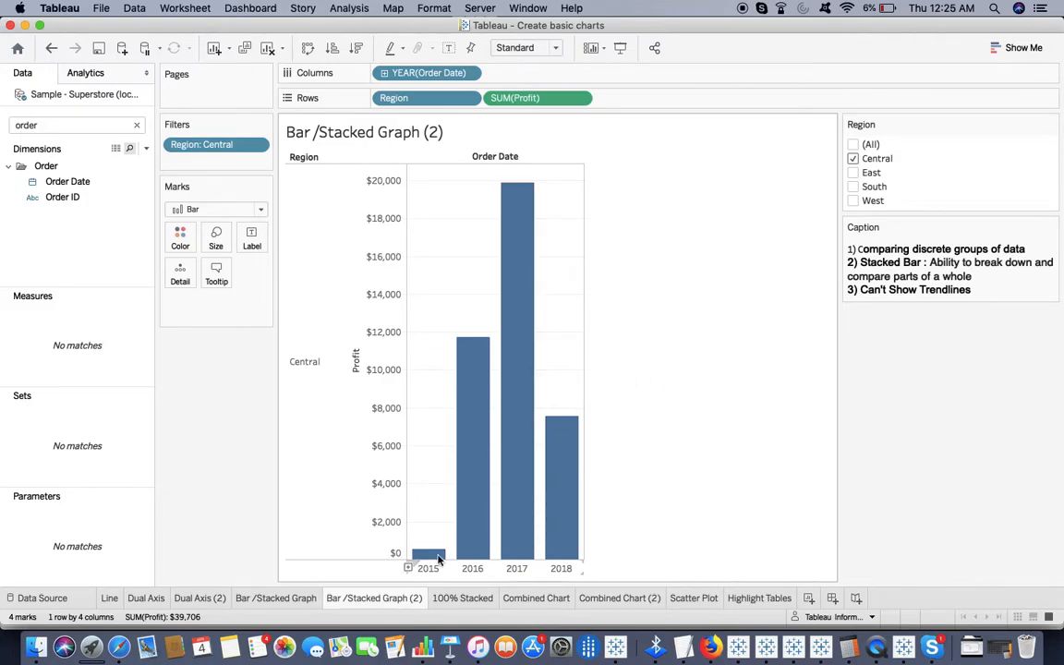
pyautogui.moveTo(473, 536)
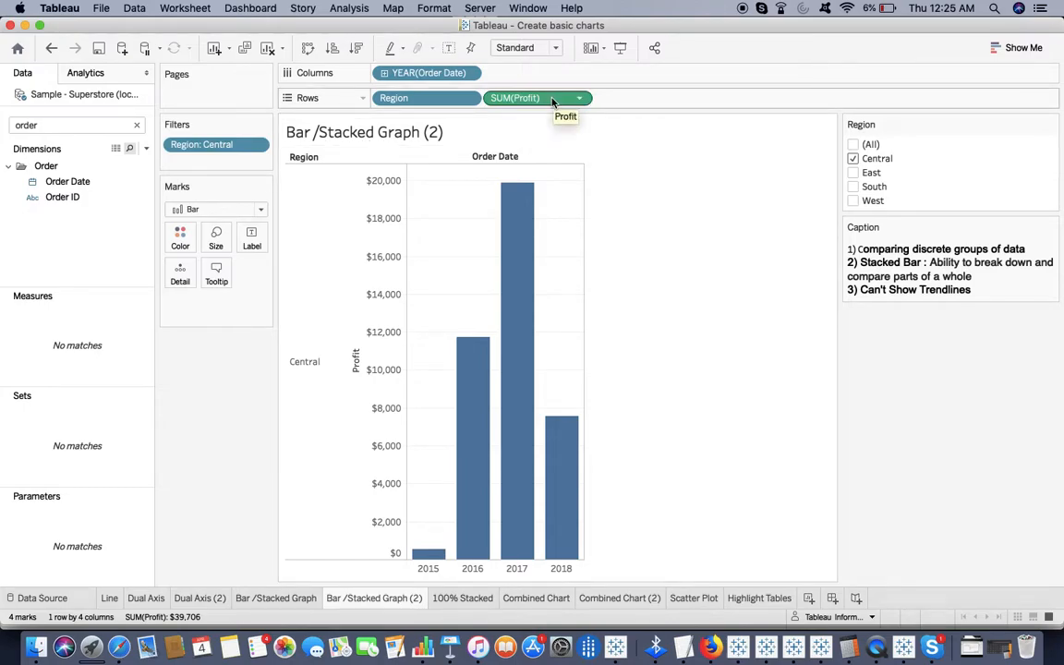
# Step: Color the profit bars by Region and include all regions in the Region filter
pyautogui.click(31, 121)
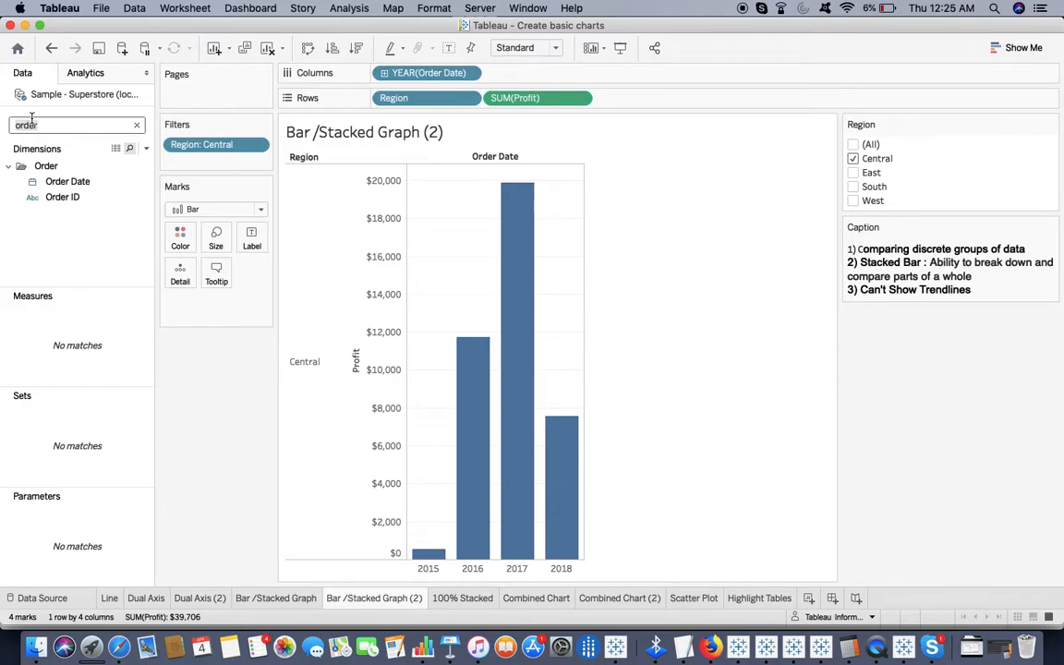
pyautogui.write('reg')
pyautogui.click(44, 168)
pyautogui.moveTo(45, 168); pyautogui.dragTo(181, 245)
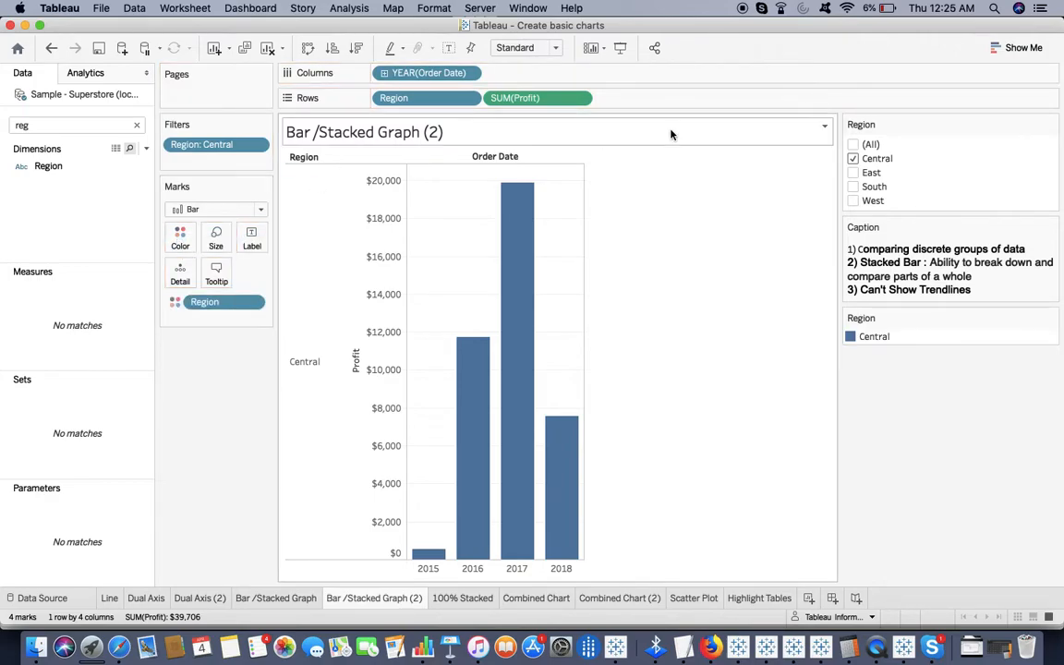
pyautogui.click(854, 145)
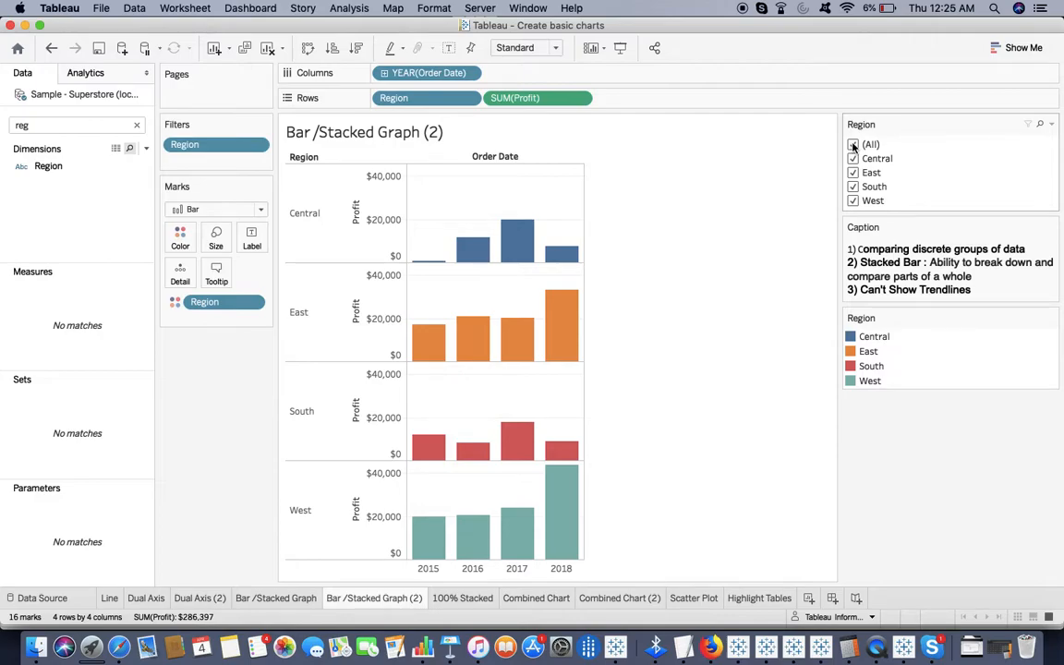
# Step: Remove Region from the rows to stack the bars by year, and put it back ahead of SUM(Profit)
pyautogui.click(421, 97)
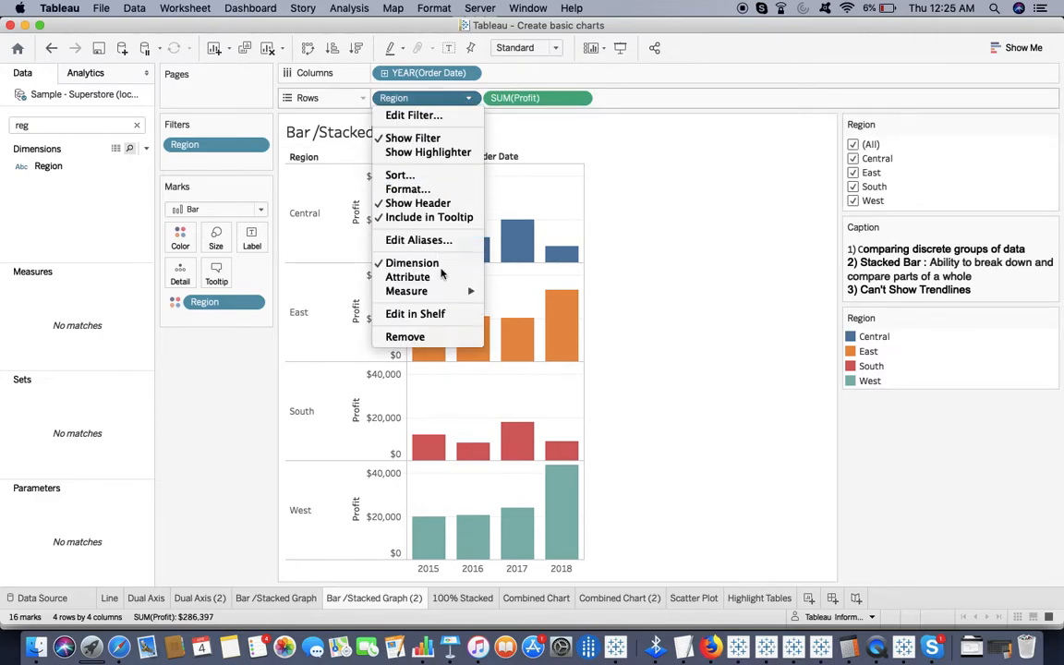
pyautogui.click(448, 338)
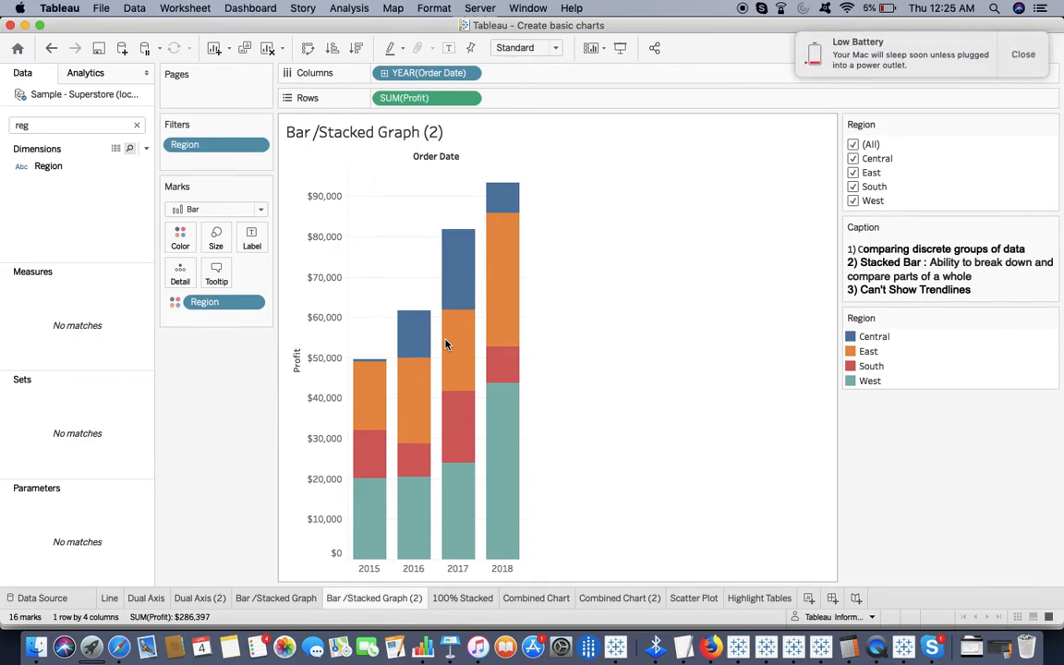
pyautogui.click(1024, 58)
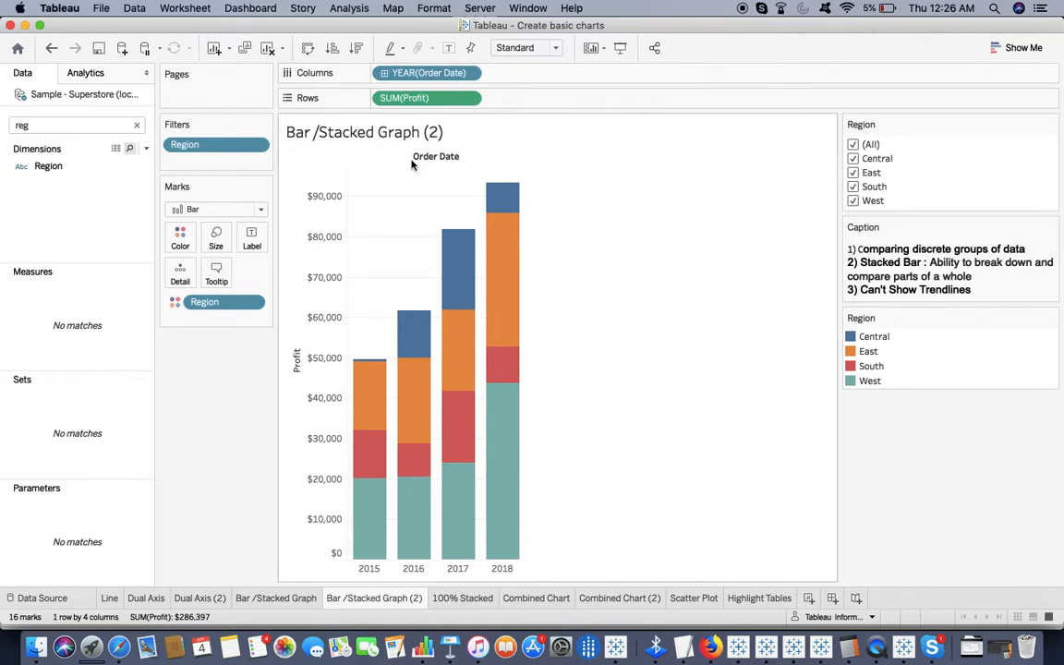
pyautogui.moveTo(53, 166); pyautogui.dragTo(374, 103)
# Step: Find the Ship Mode field and color the profit bars by it instead of Region
pyautogui.click(49, 124)
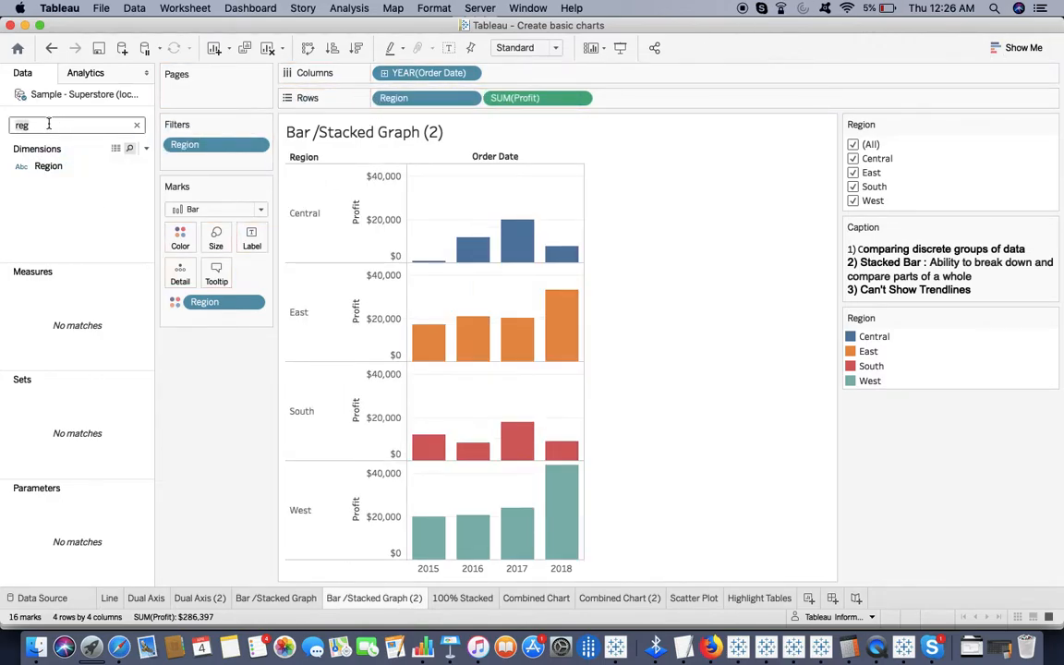
pyautogui.press('BackSpace')
pyautogui.write('shi')
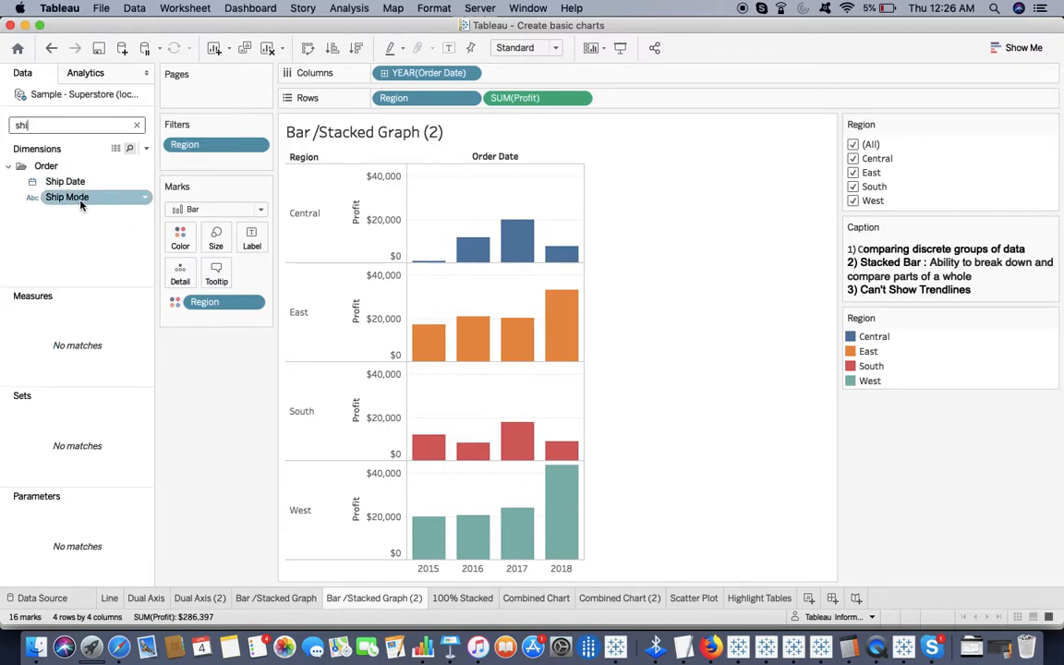
pyautogui.moveTo(81, 205); pyautogui.dragTo(180, 242)
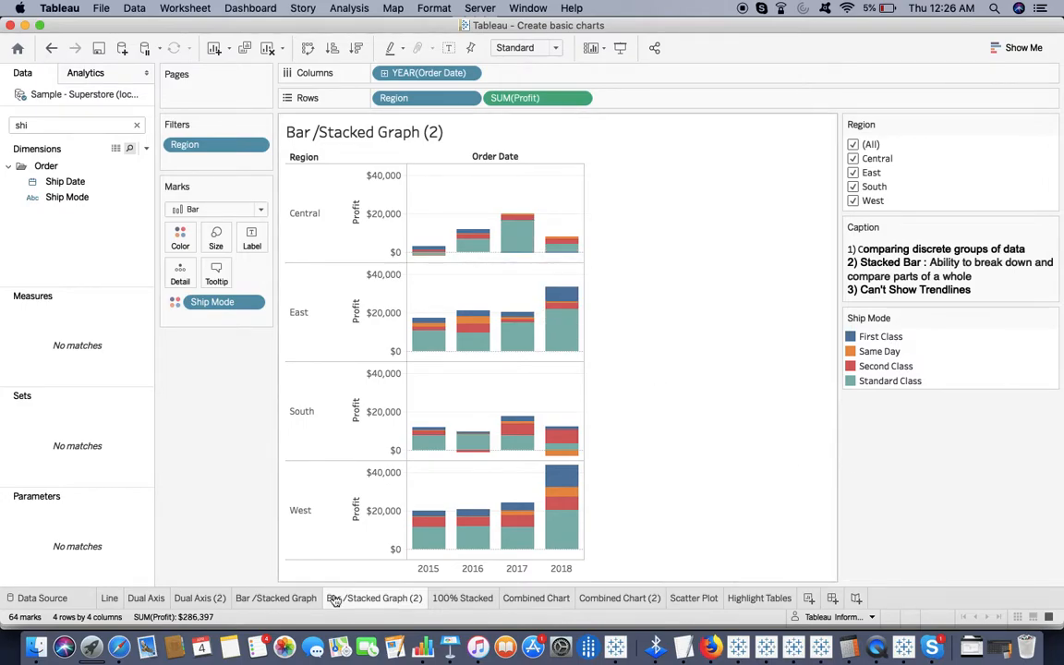
# Step: Compare the two Bar /Stacked Graph sheets and examine the yearly ship mode shares on the 100% Stacked sheet
pyautogui.click(277, 599)
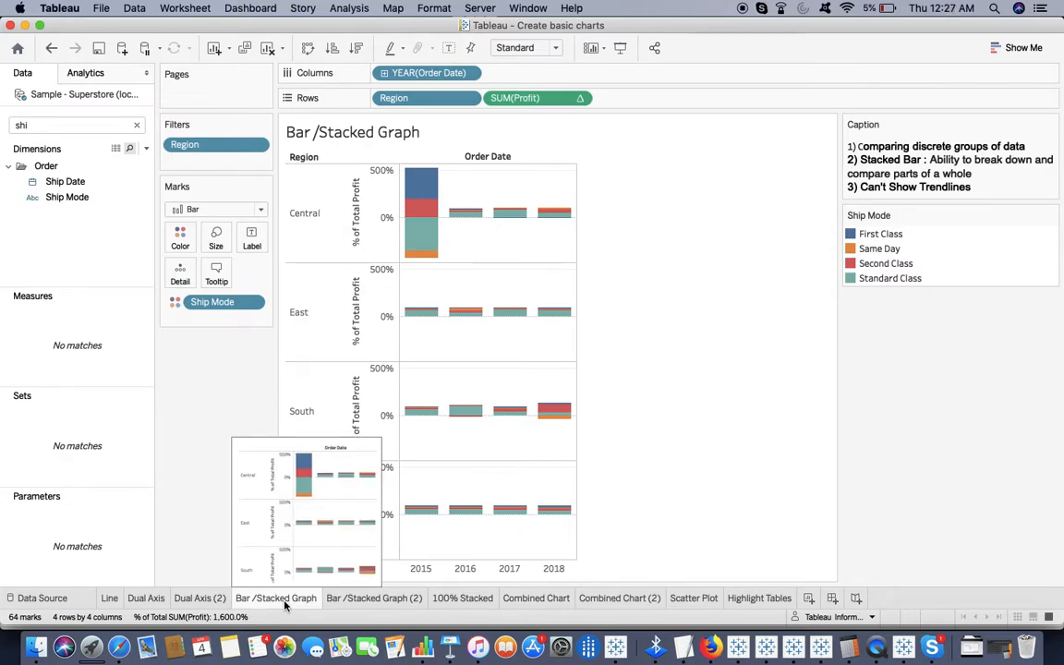
pyautogui.click(359, 599)
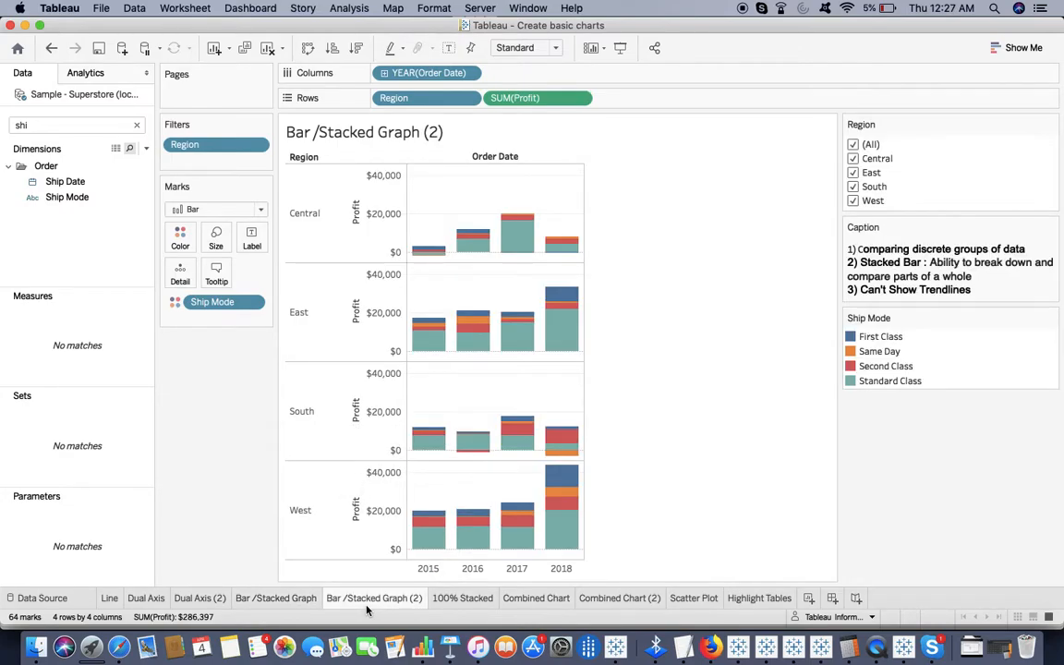
pyautogui.click(447, 602)
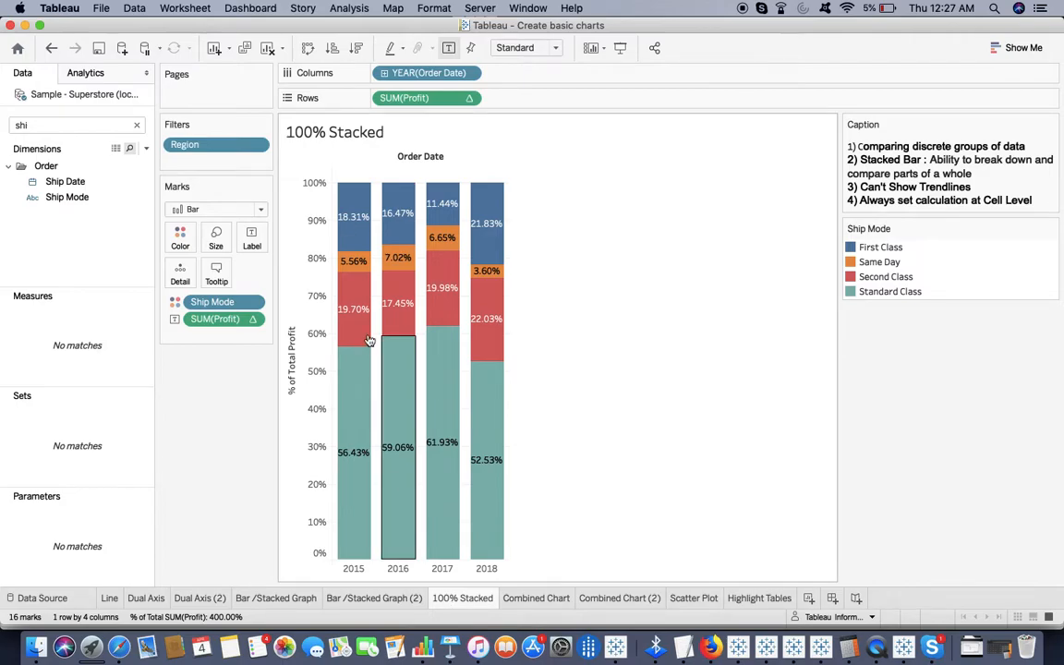
pyautogui.moveTo(343, 194)
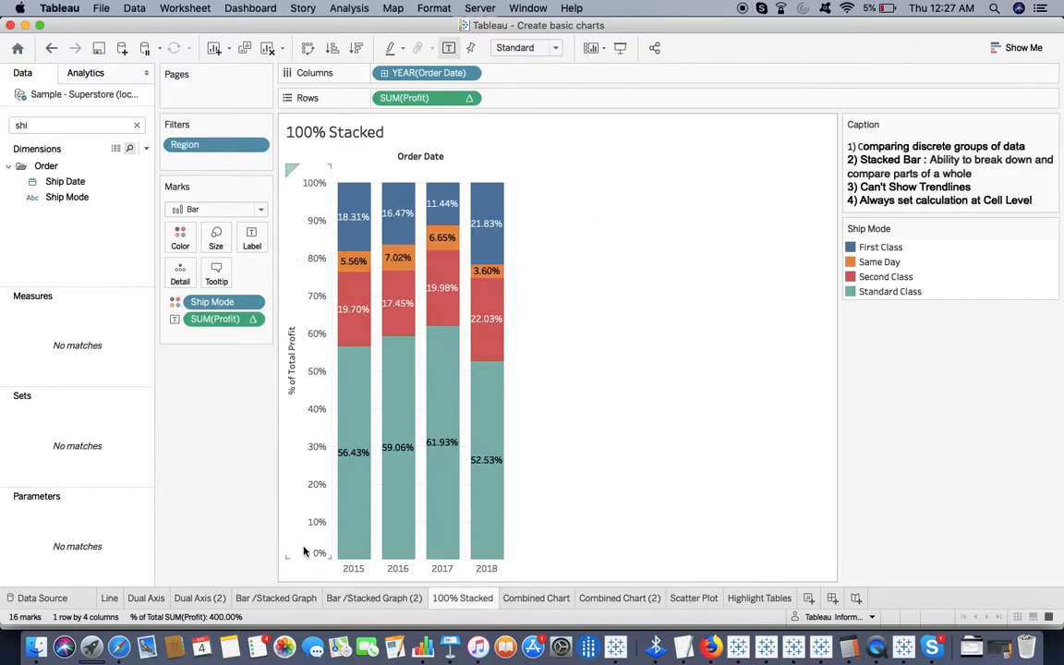
pyautogui.moveTo(352, 215)
pyautogui.moveTo(356, 528)
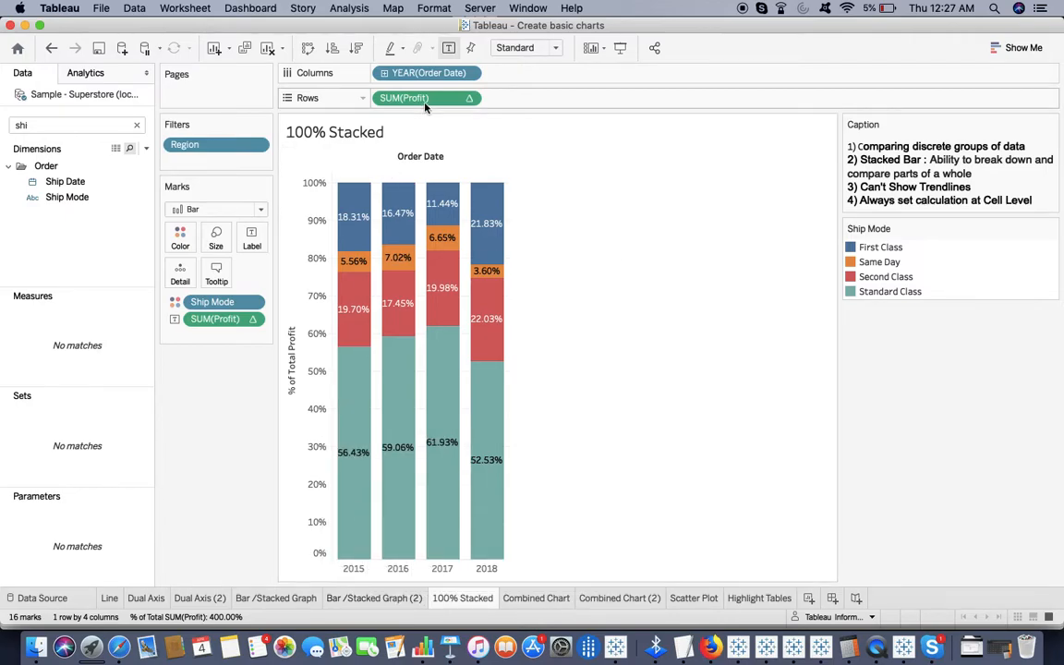
pyautogui.moveTo(362, 517)
# Step: Duplicate the 100% Stacked worksheet and remove SUM(Profit) from the copy's rows
pyautogui.rightClick(486, 599)
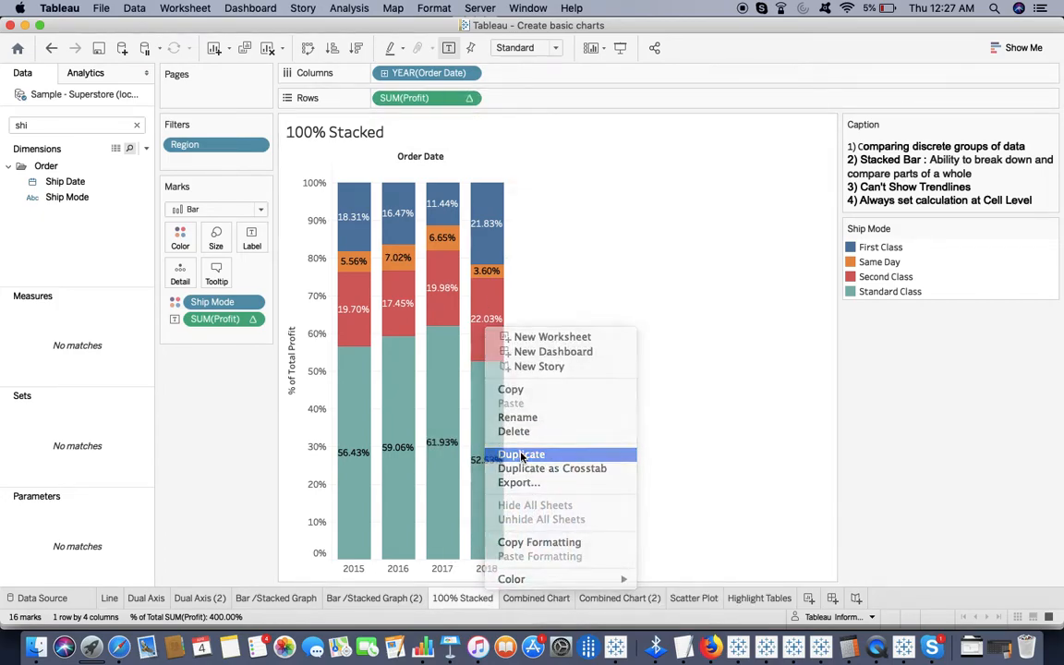
pyautogui.click(521, 455)
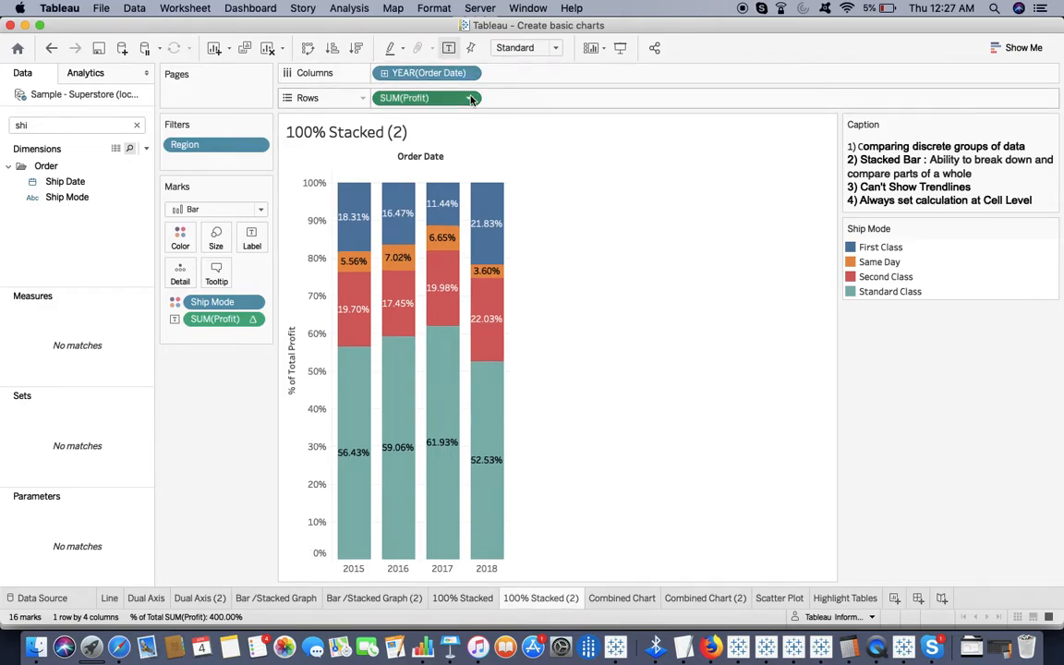
pyautogui.click(472, 99)
pyautogui.click(432, 387)
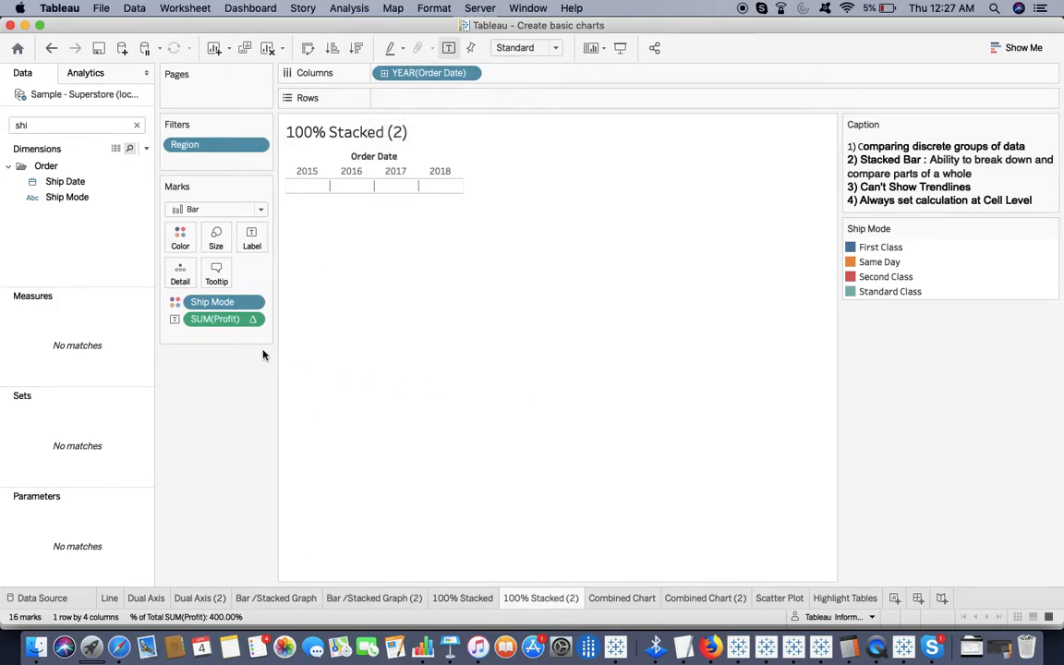
# Step: Remove the SUM(Profit) label from the 100% Stacked (2) bars, and find the Profit measure and add it to the rows
pyautogui.click(251, 319)
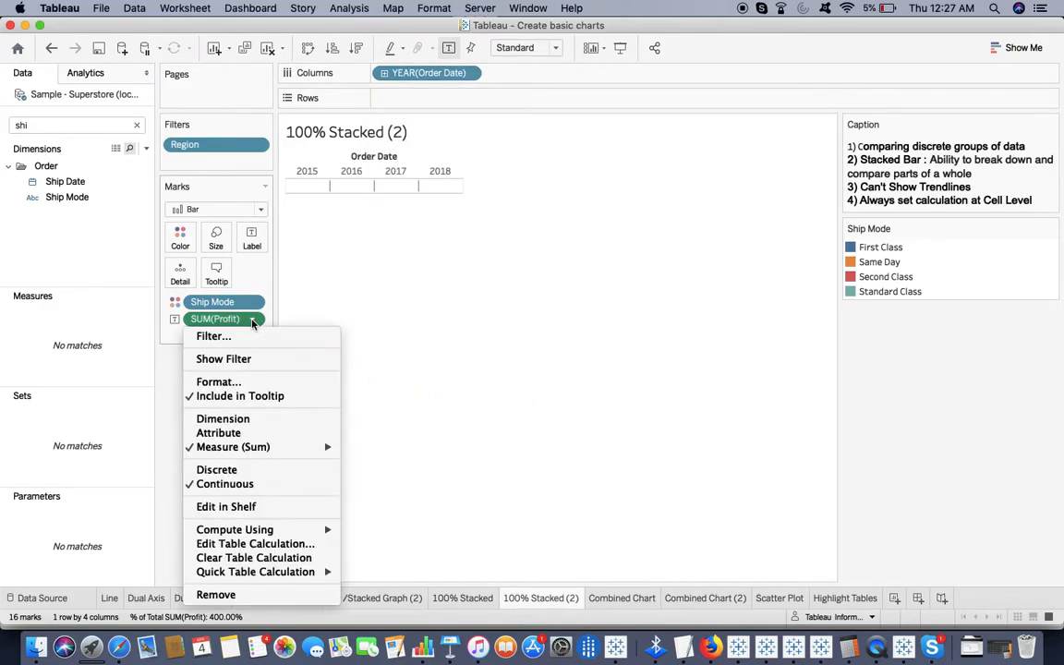
pyautogui.click(252, 596)
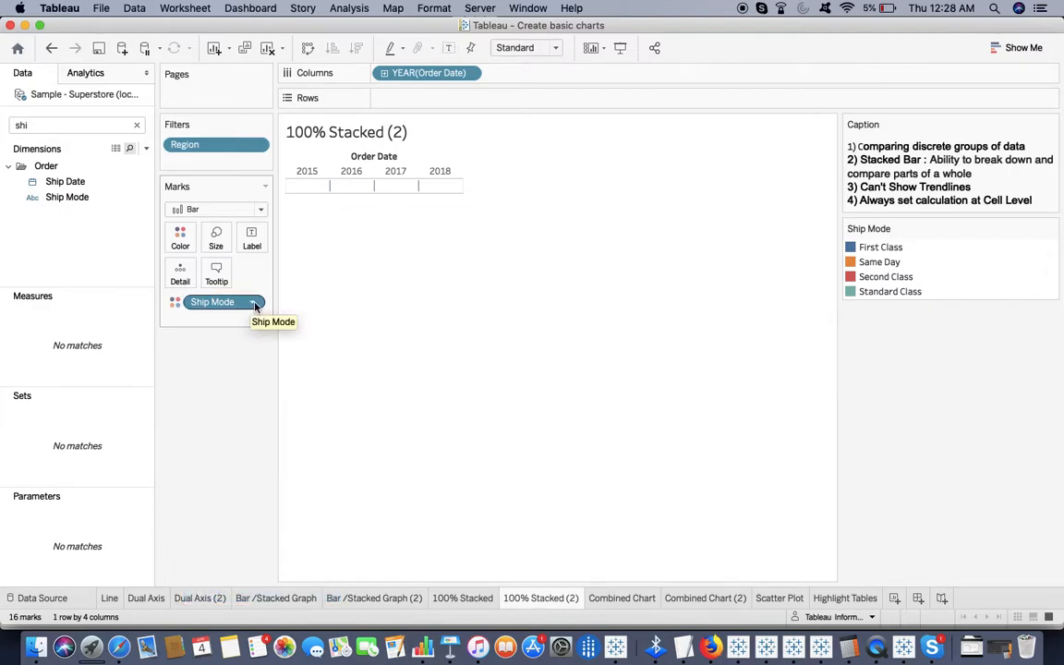
pyautogui.click(43, 127)
pyautogui.press('BackSpace')
pyautogui.press('BackSpace')
pyautogui.press('BackSpace')
pyautogui.write('pr')
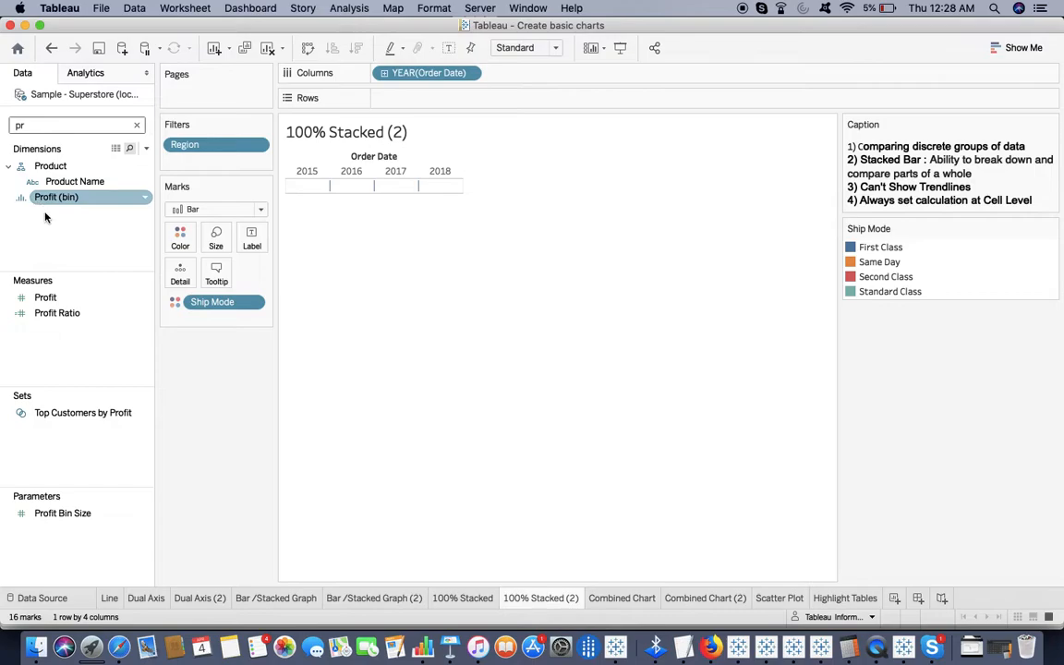
pyautogui.click(48, 296)
pyautogui.moveTo(57, 296); pyautogui.dragTo(413, 96)
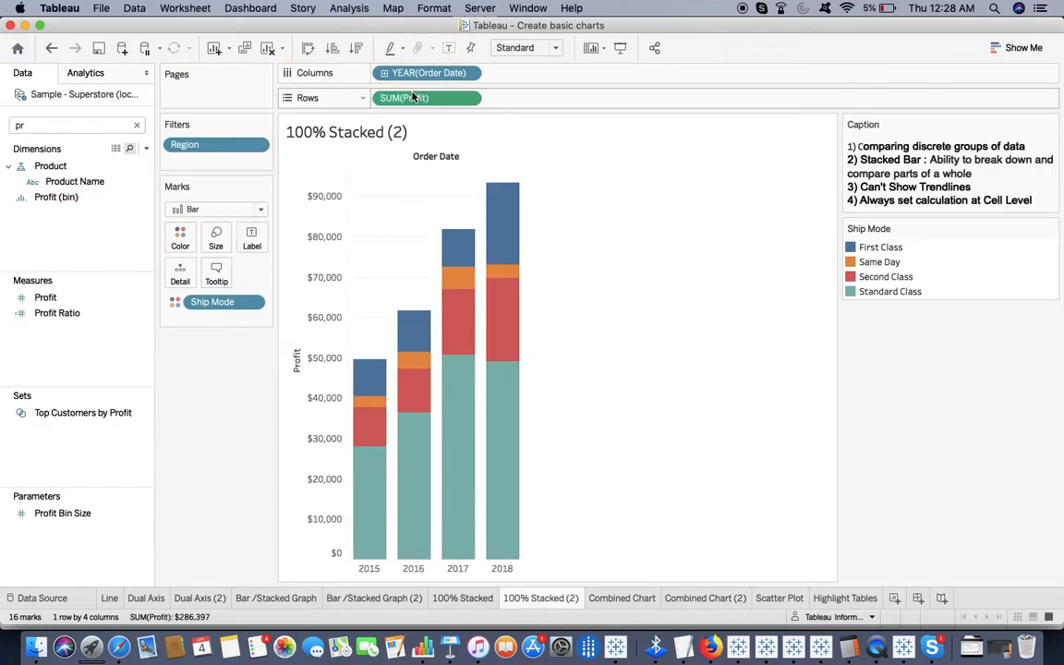
# Step: Apply the Percent of Total quick table calculation to SUM(Profit) on the rows and compute it using Cell
pyautogui.click(468, 98)
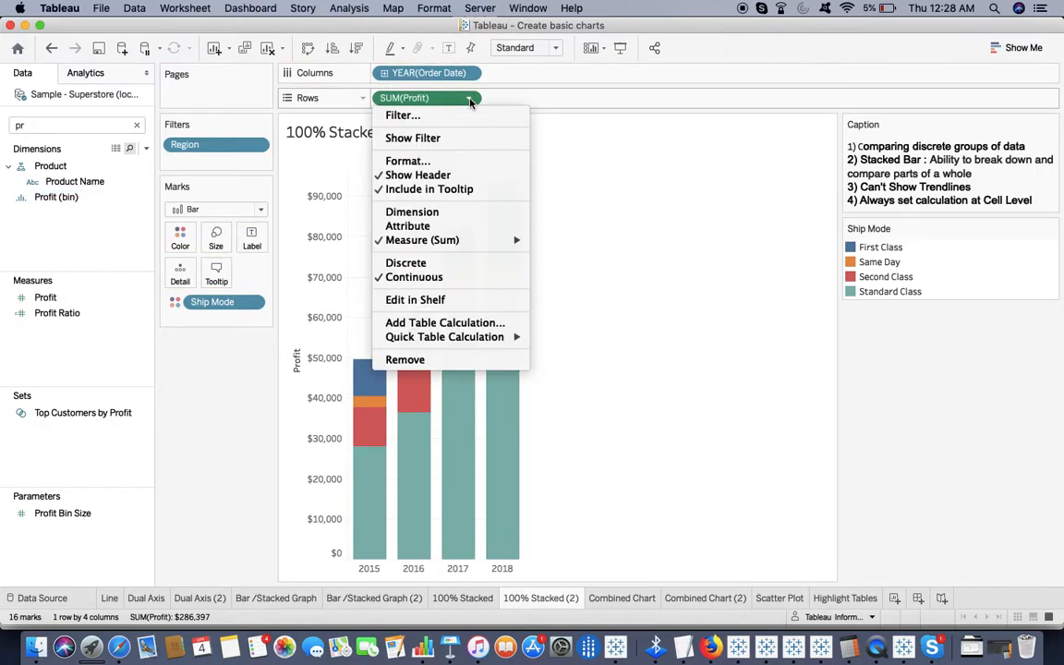
pyautogui.moveTo(490, 337)
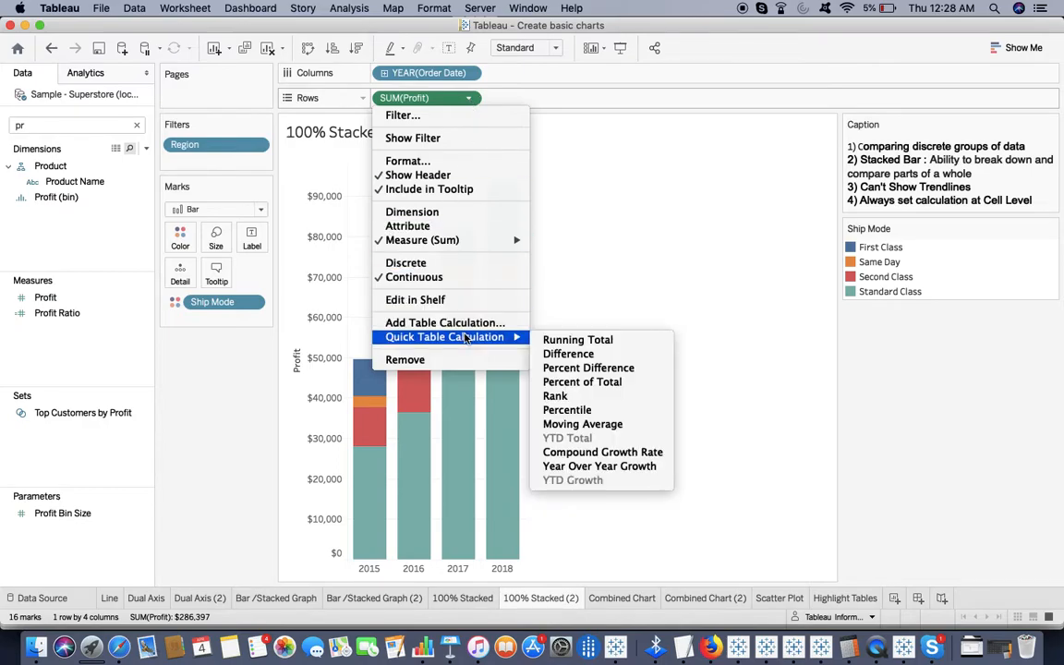
pyautogui.click(584, 382)
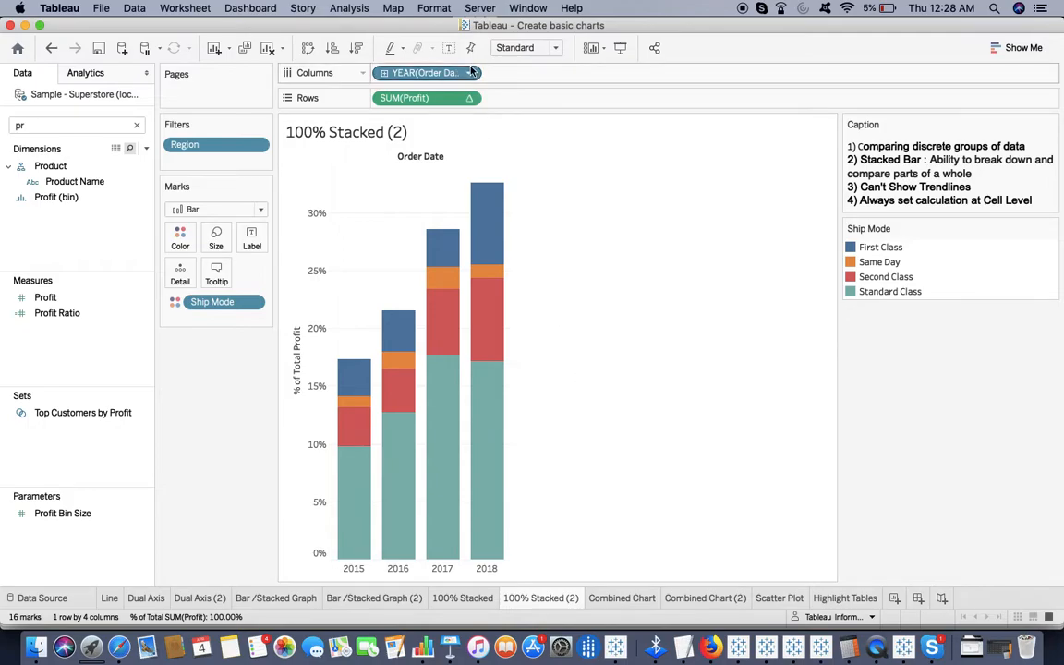
pyautogui.click(469, 98)
pyautogui.moveTo(471, 365)
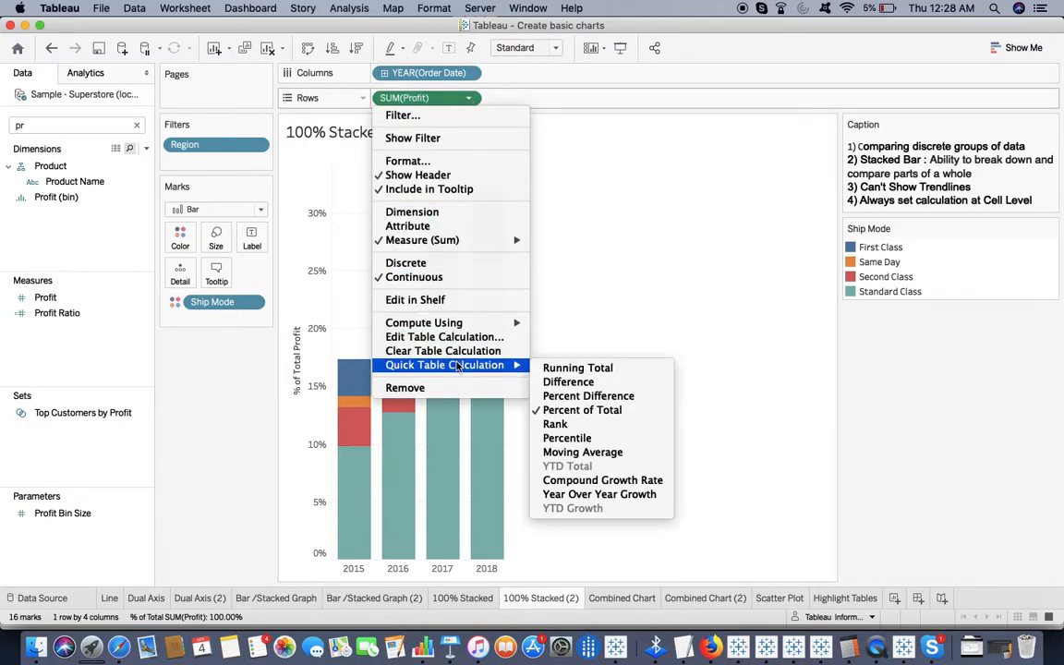
pyautogui.moveTo(507, 324)
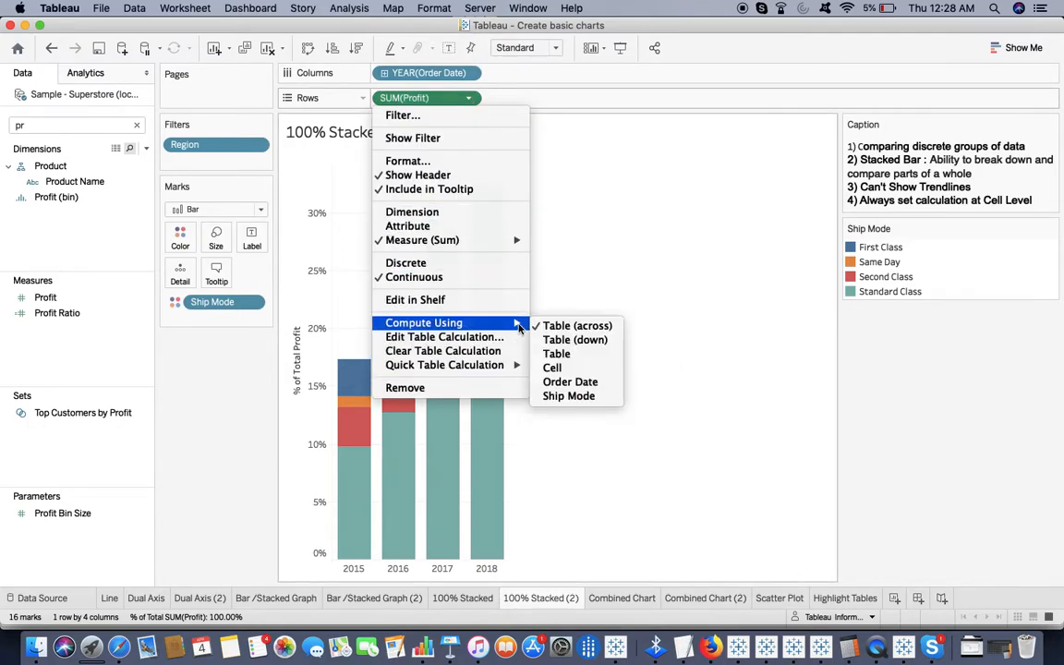
pyautogui.click(552, 368)
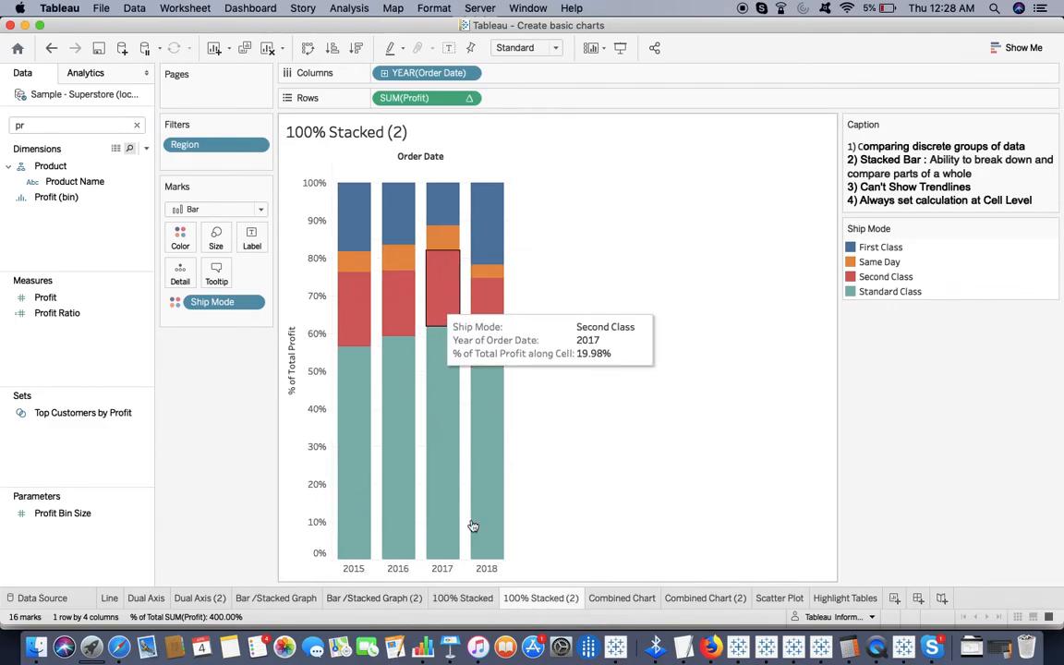
# Step: Copy the percent-of-total formula of SUM(Profit) on the rows, and find Profit and add it as the bars' label
pyautogui.doubleClick(440, 98)
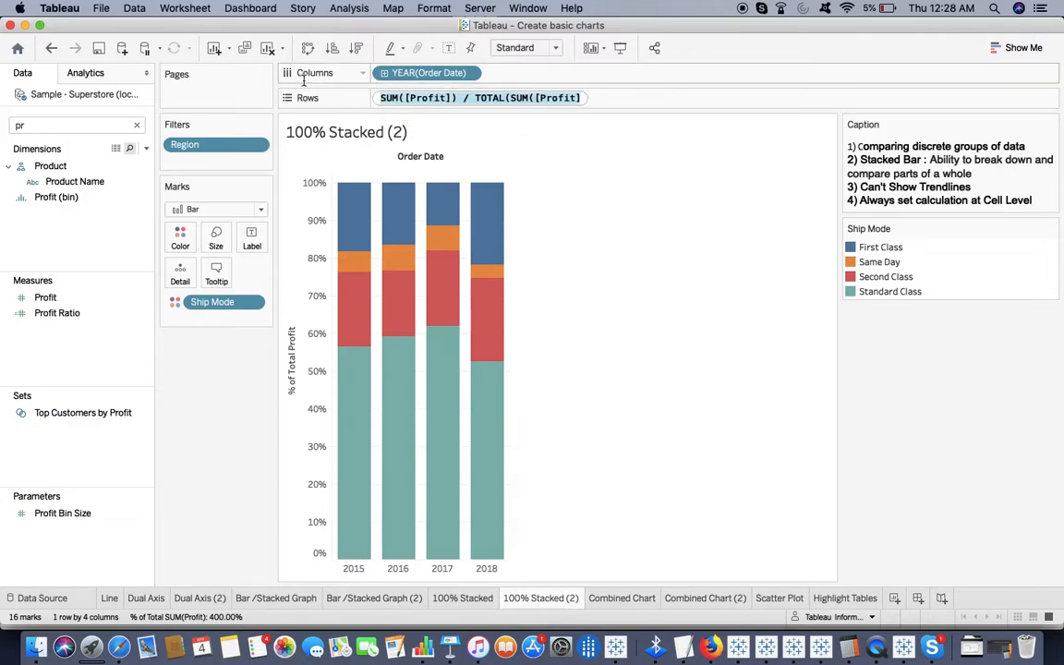
pyautogui.click(185, 347)
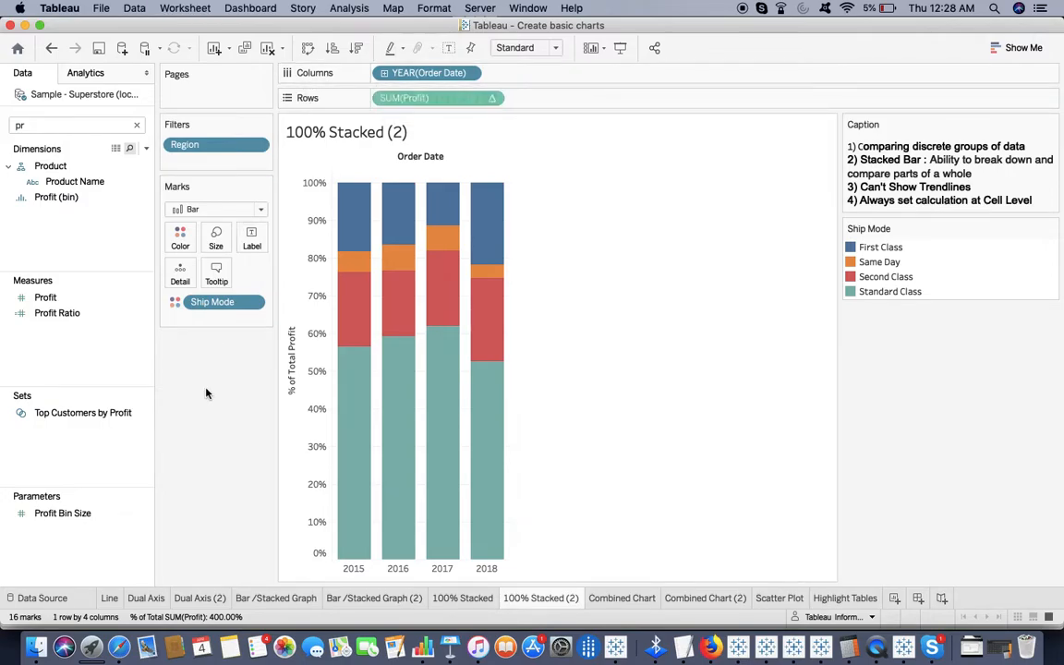
pyautogui.press('BackSpace')
pyautogui.press('BackSpace')
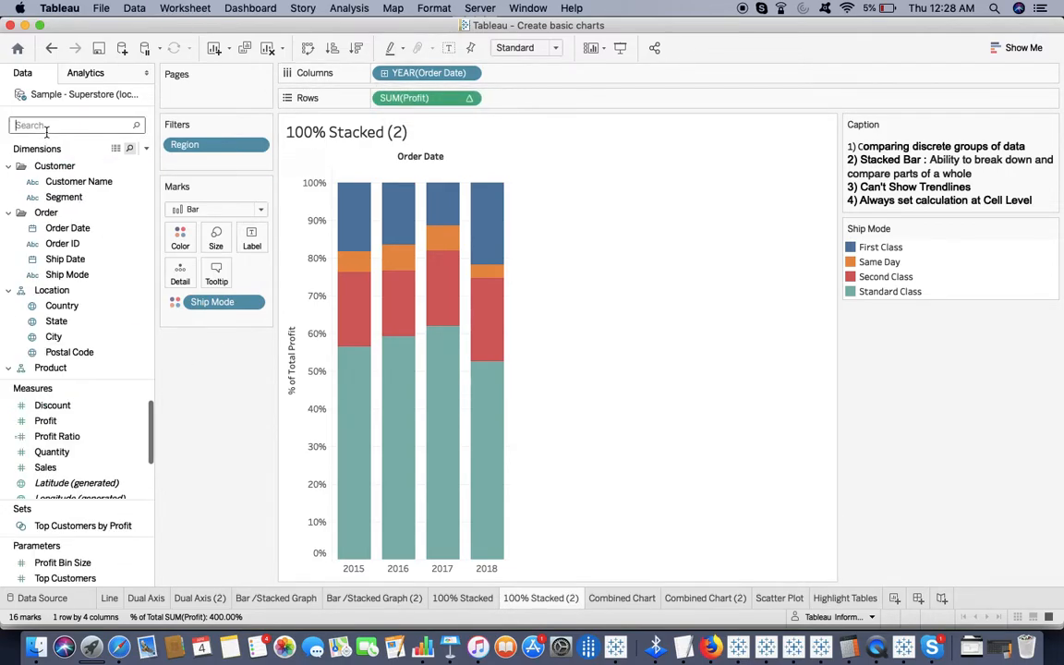
pyautogui.write('pro')
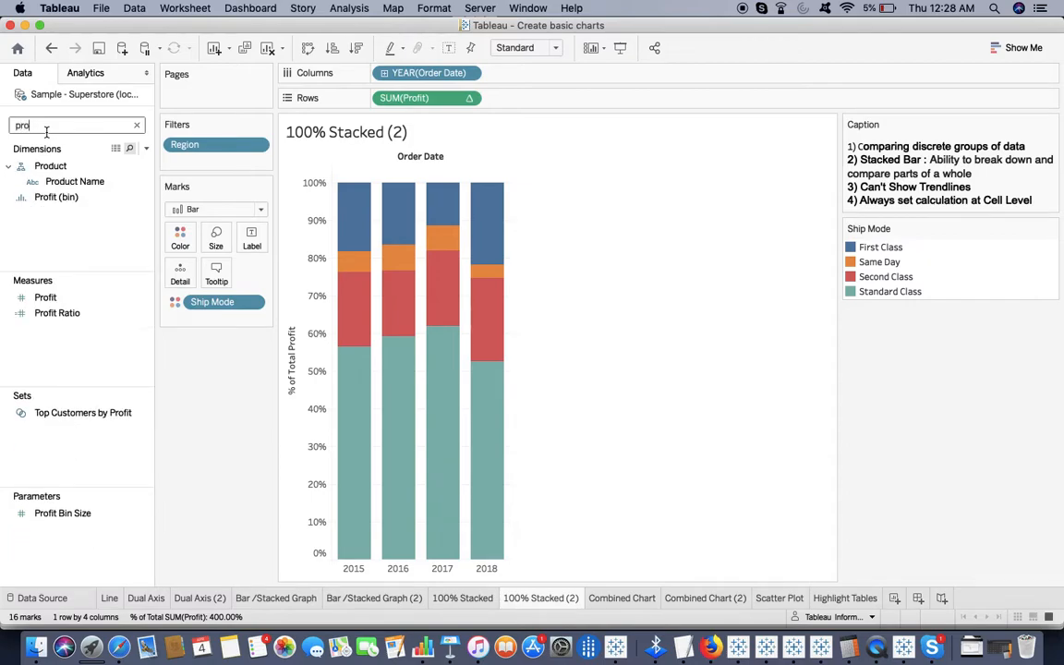
pyautogui.click(52, 298)
pyautogui.moveTo(52, 298); pyautogui.dragTo(252, 238)
# Step: Replace the Profit label's formula with SUM([Profit]) / TOTAL(SUM([Profit])) and multiply it by 100
pyautogui.click(252, 319)
pyautogui.click(242, 321)
pyautogui.moveTo(242, 320)
pyautogui.mouseDown()
pyautogui.moveTo(228, 288)
pyautogui.moveTo(119, 320)
pyautogui.moveTo(253, 319)
pyautogui.mouseUp()
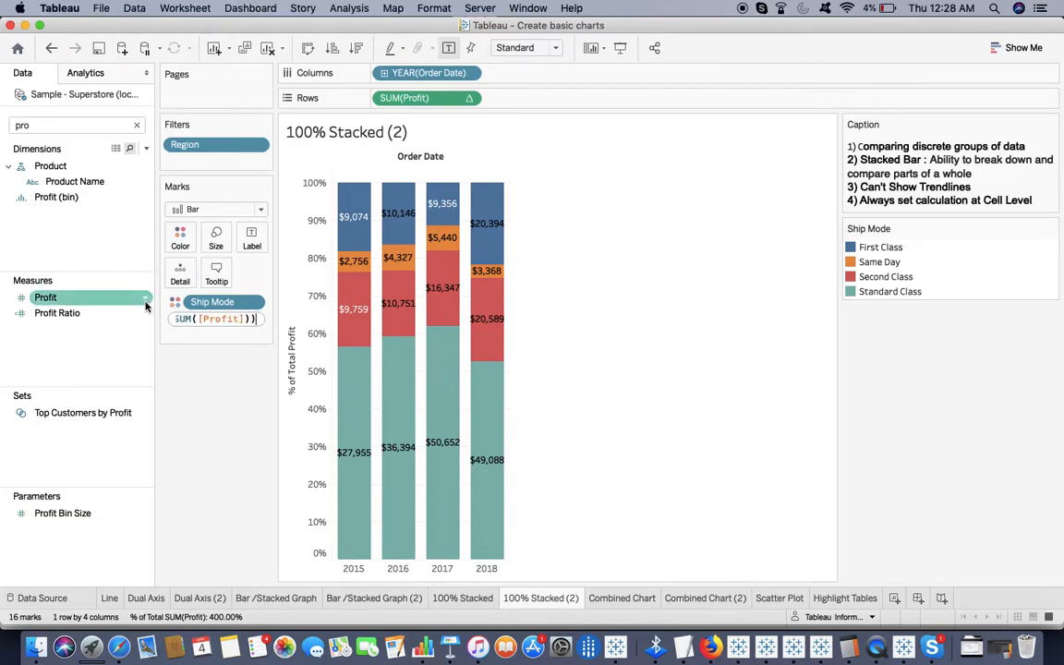
pyautogui.press('Return')
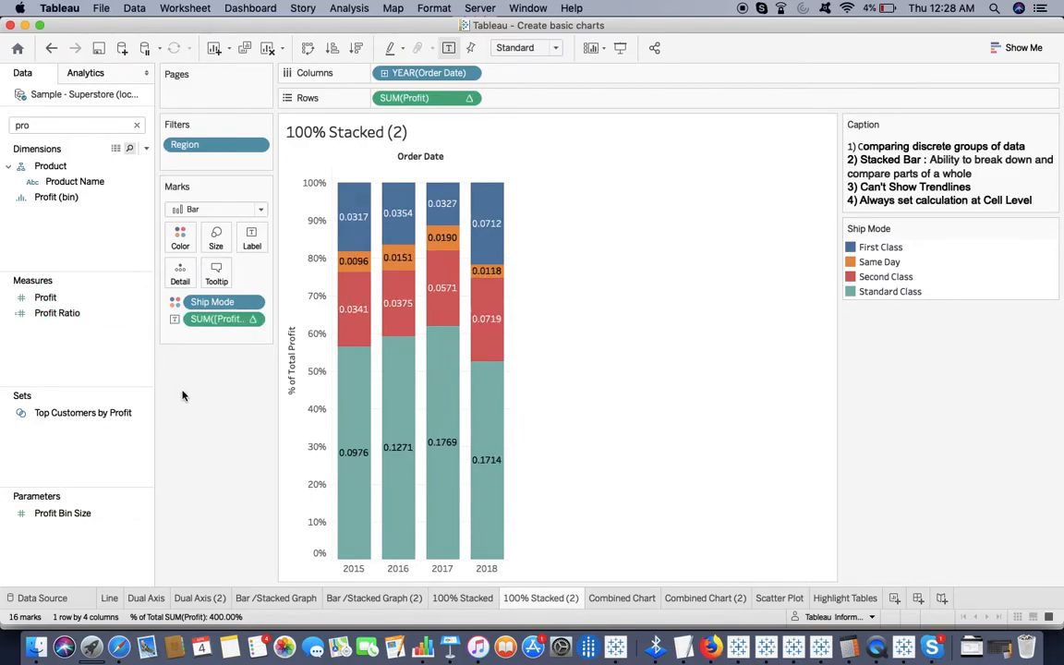
pyautogui.doubleClick(251, 318)
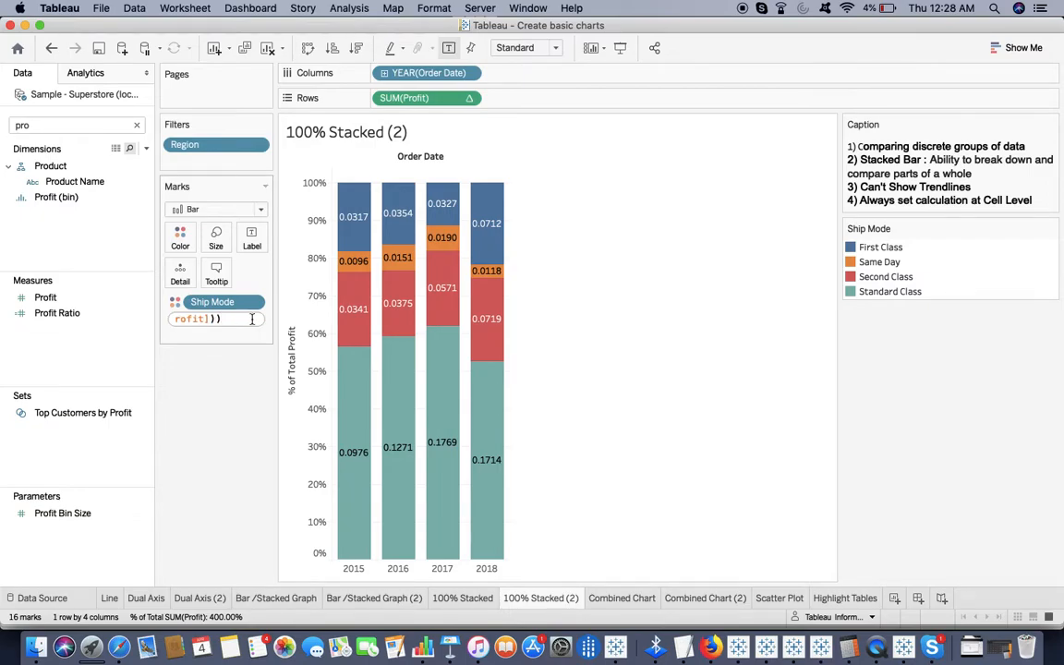
pyautogui.write('*100')
pyautogui.press('Return')
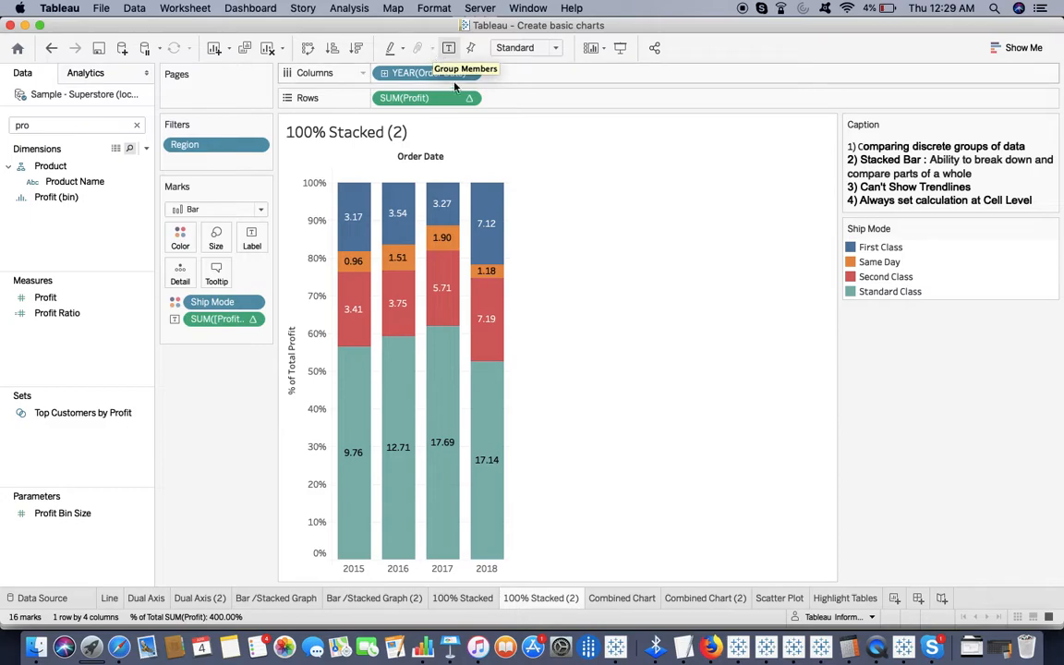
# Step: Compute the label's percent-of-total calculation using Cell
pyautogui.click(255, 319)
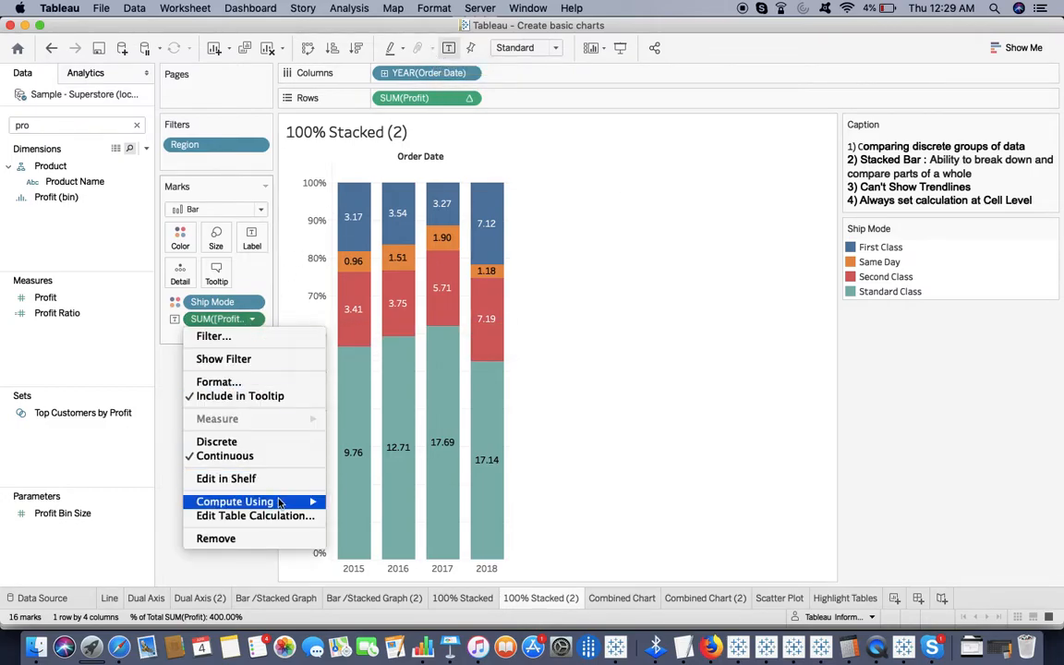
pyautogui.moveTo(268, 501)
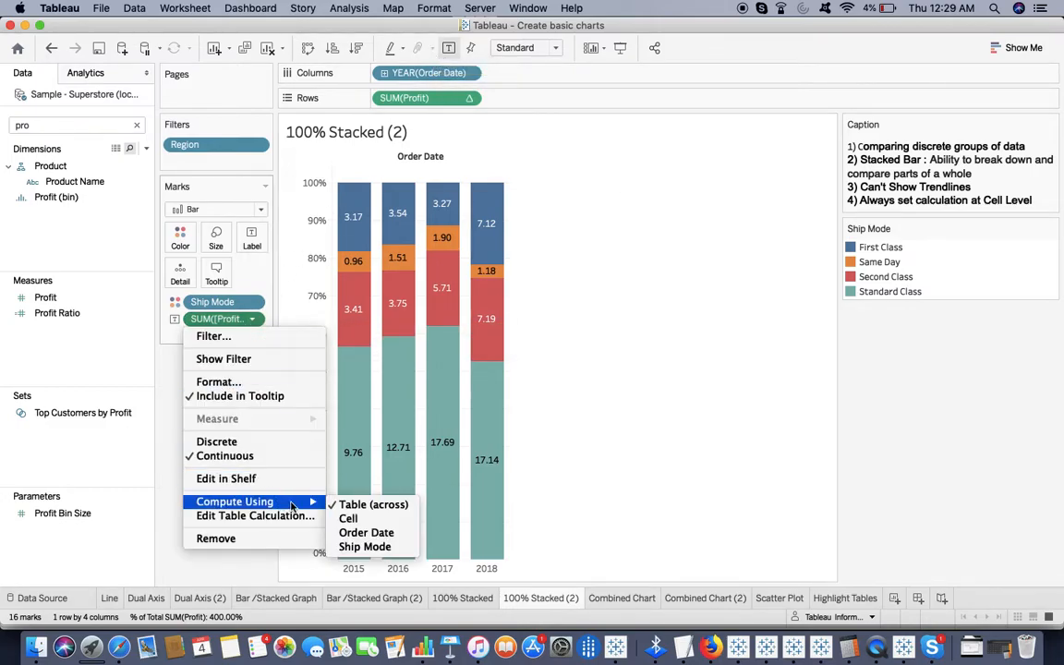
pyautogui.click(368, 520)
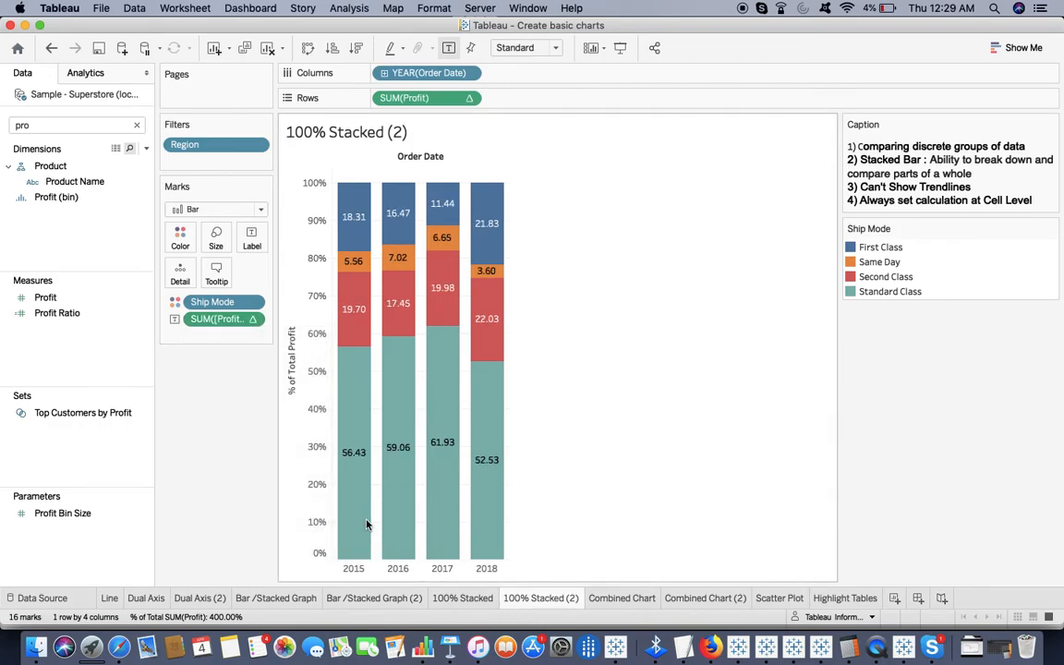
# Step: Compare the bar labels with those on the 100% Stacked sheet and check the label field's available options
pyautogui.click(473, 599)
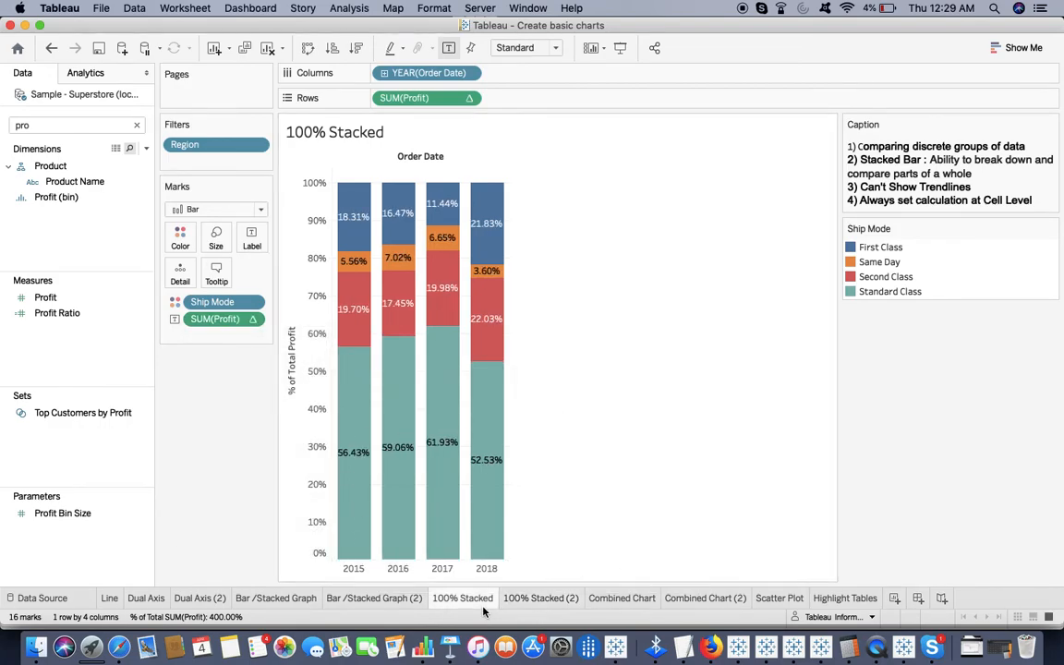
pyautogui.click(539, 601)
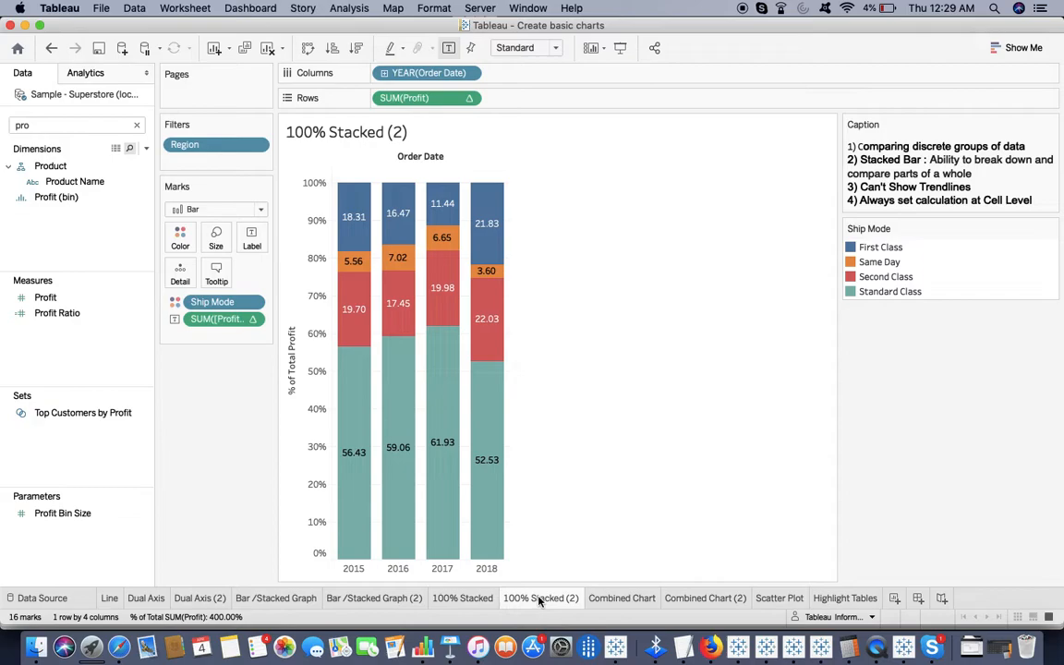
pyautogui.click(253, 320)
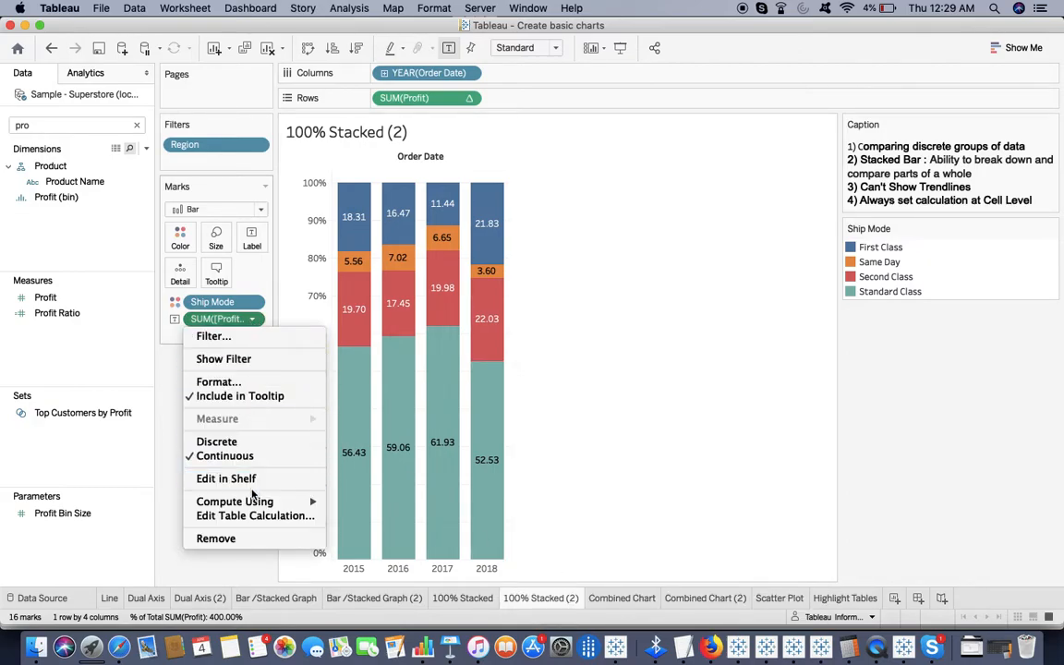
pyautogui.click(235, 565)
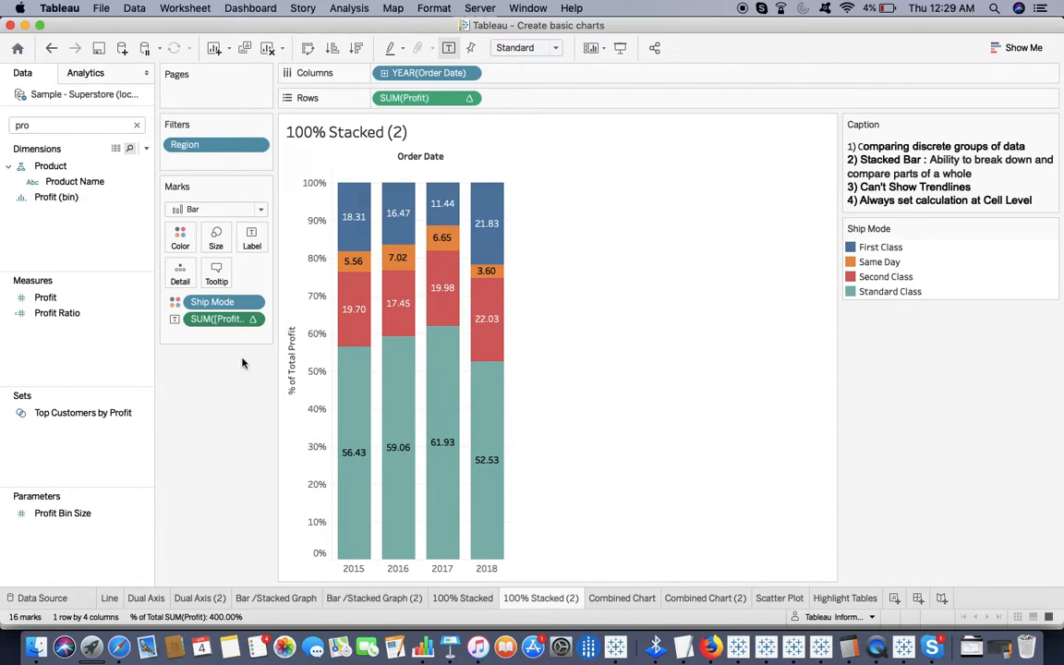
# Step: Duplicate the Scatter Plot worksheet
pyautogui.click(777, 599)
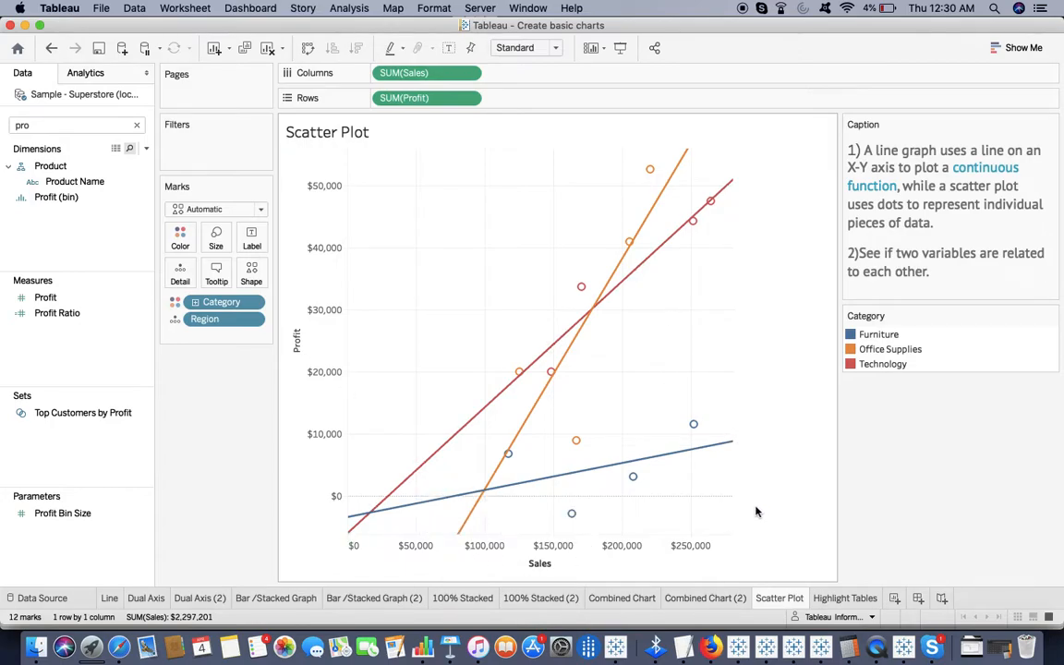
pyautogui.rightClick(793, 599)
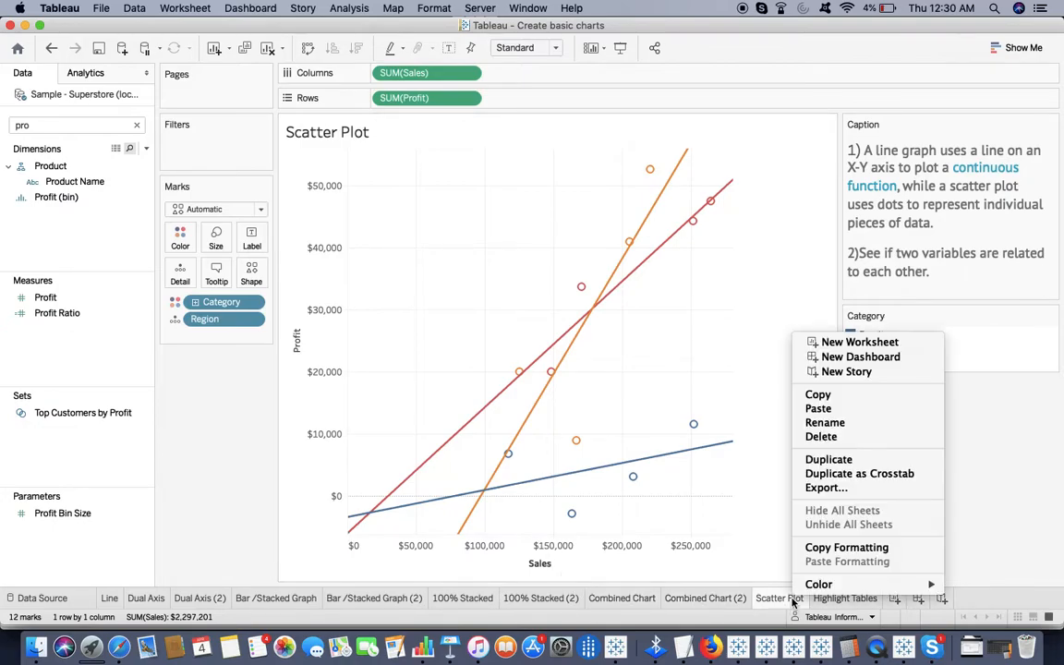
pyautogui.click(831, 461)
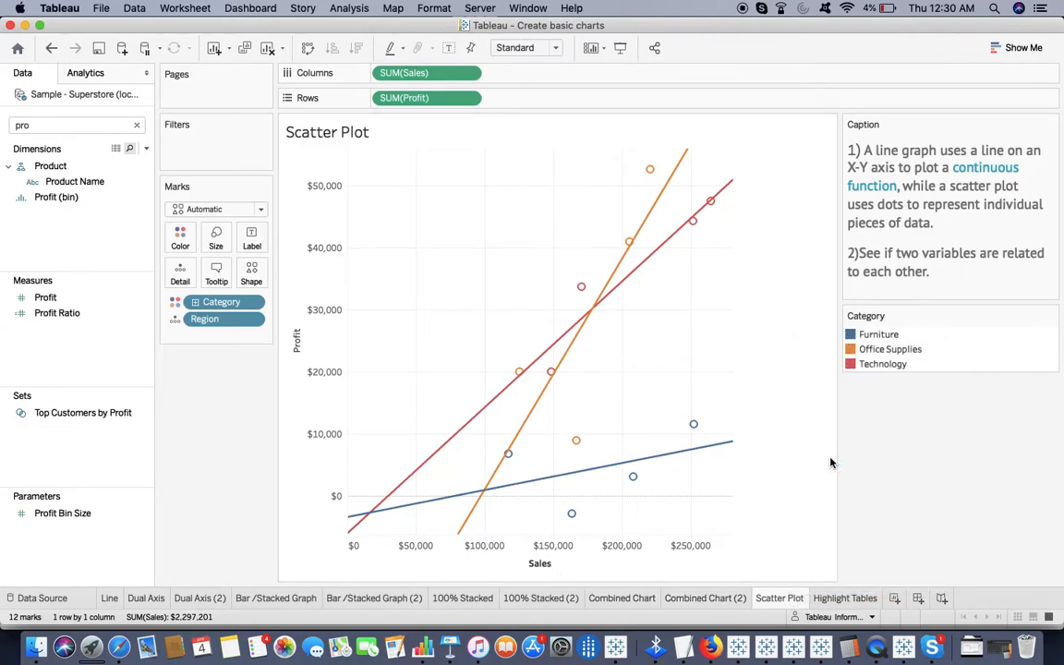
# Step: Remove Region and Category from the marks of the duplicated scatter plot
pyautogui.click(252, 319)
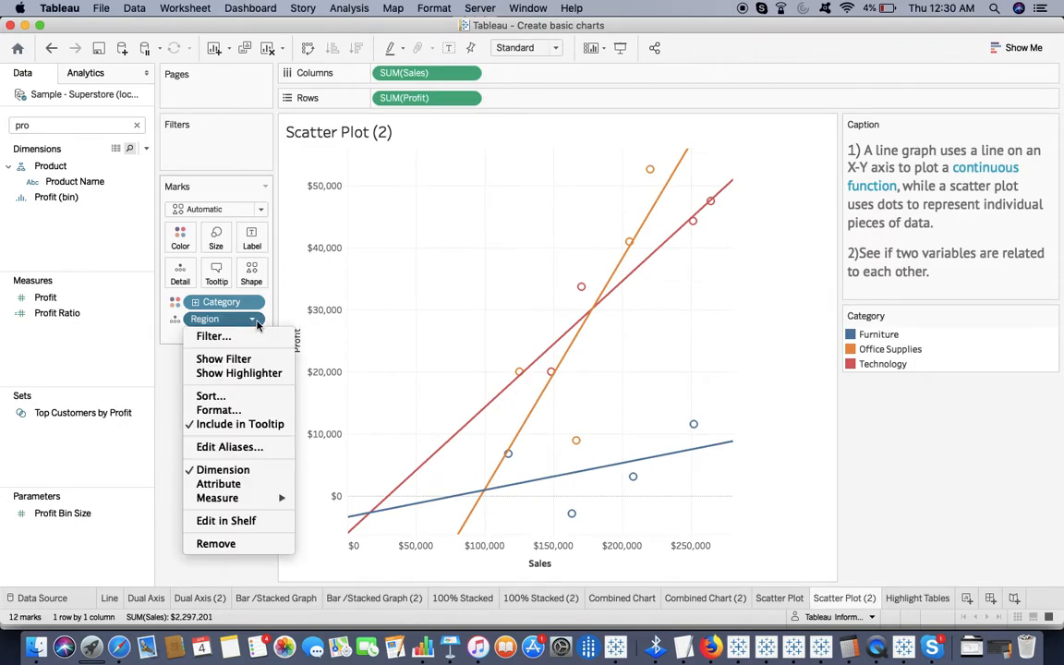
pyautogui.click(216, 544)
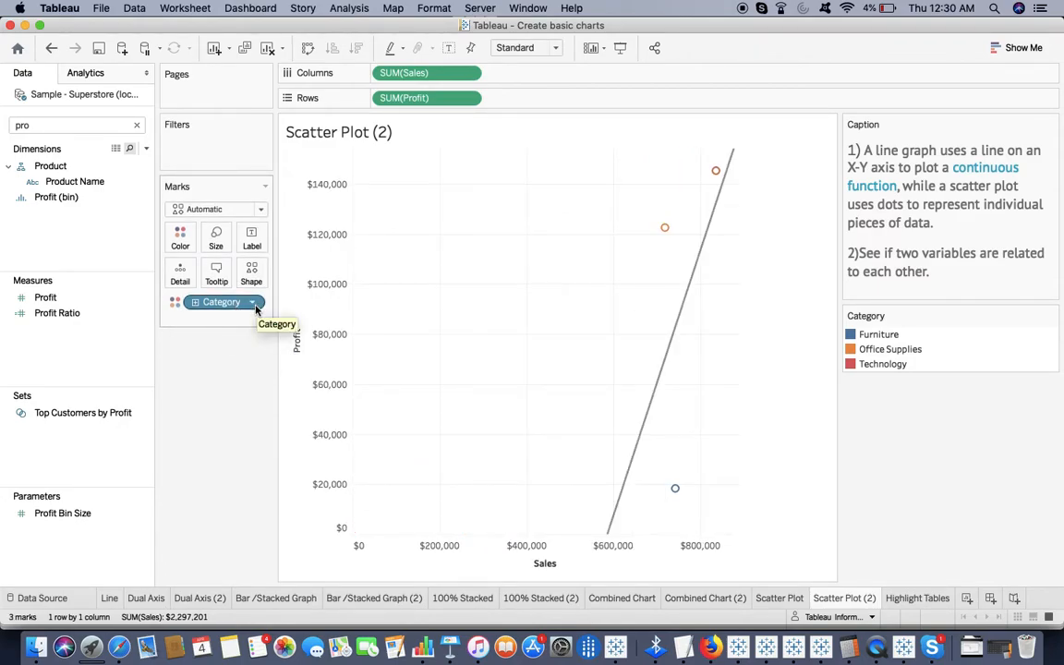
pyautogui.click(252, 304)
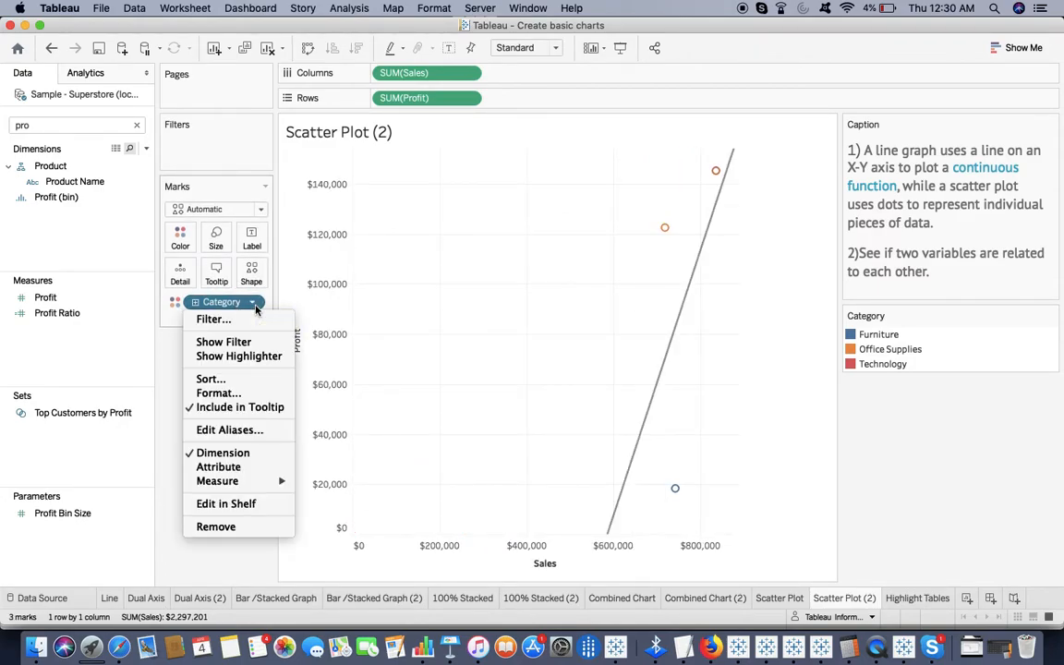
pyautogui.click(245, 529)
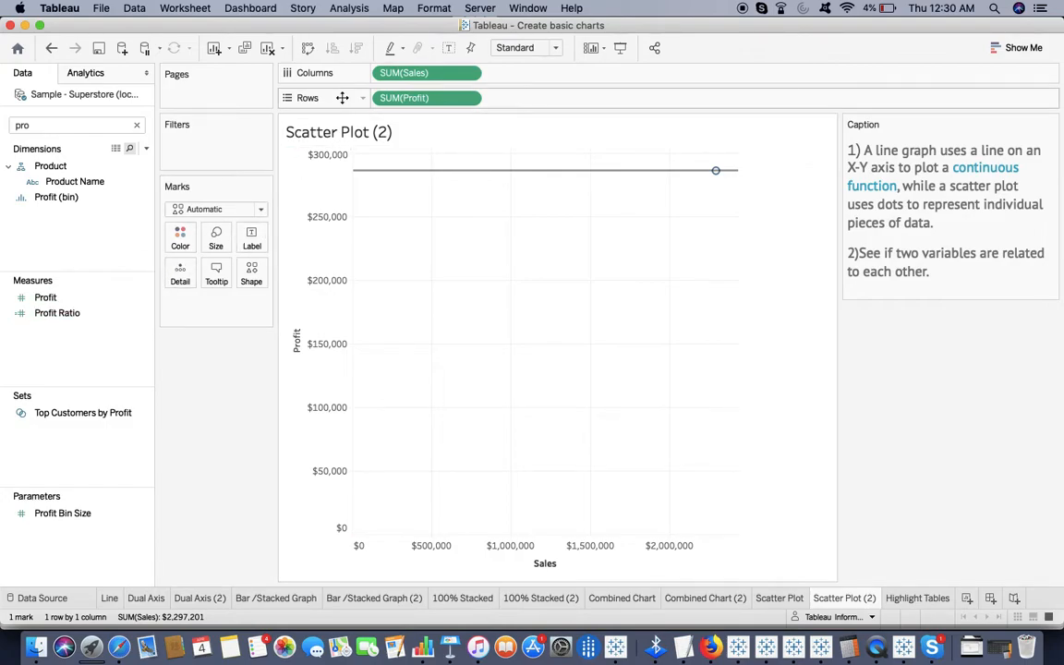
# Step: Find the Region field and color the scatter plot's marks by it
pyautogui.doubleClick(44, 130)
pyautogui.press('BackSpace')
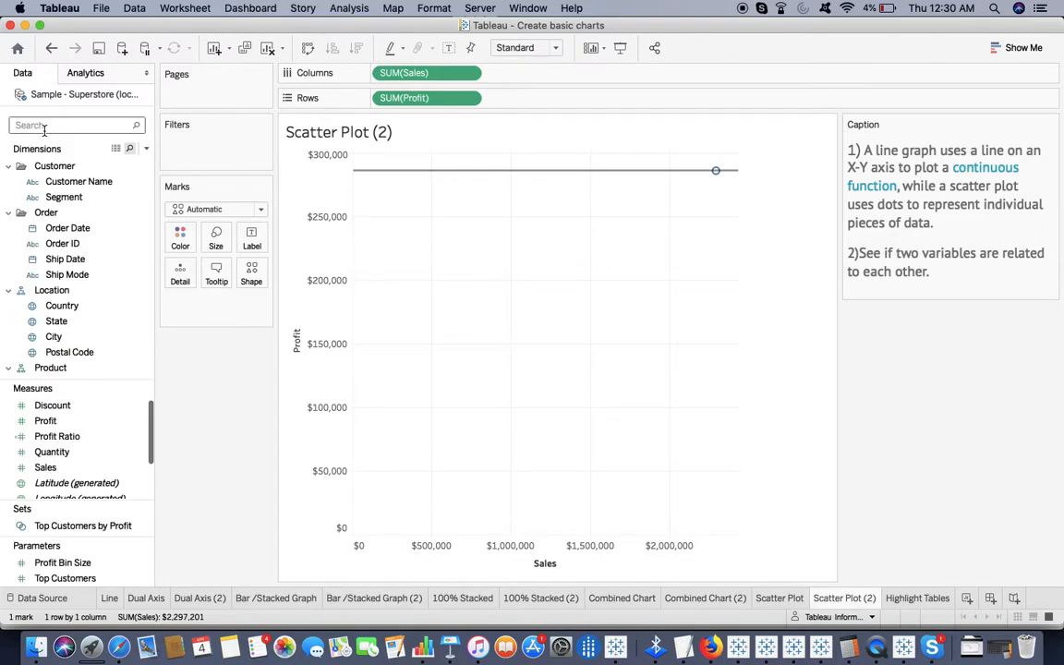
pyautogui.moveTo(717, 174)
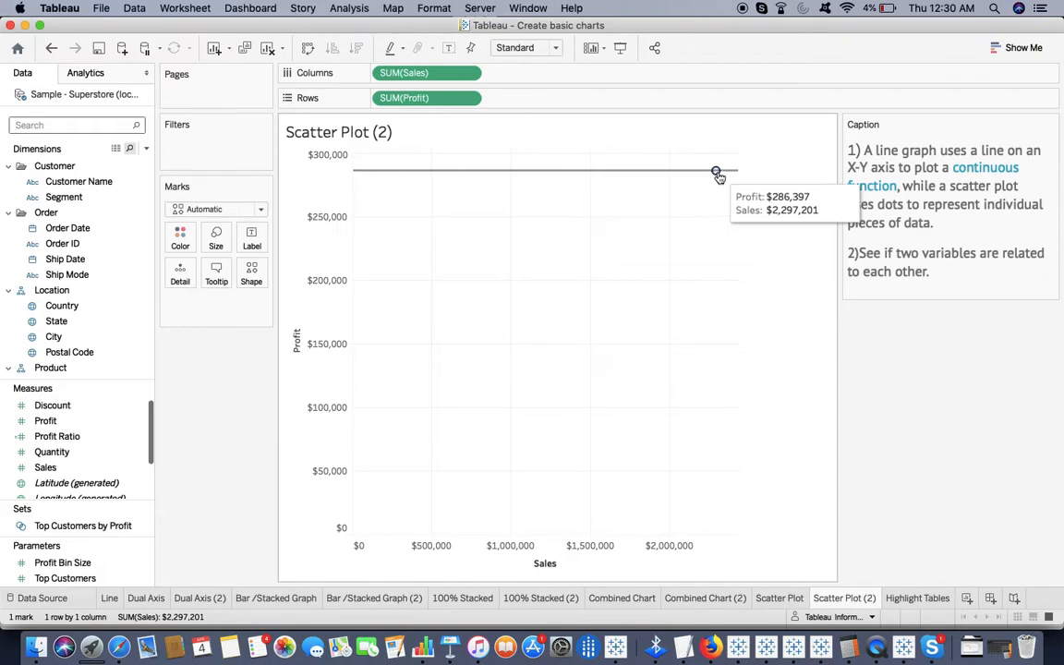
pyautogui.write('reg')
pyautogui.moveTo(58, 166); pyautogui.dragTo(166, 261)
pyautogui.moveTo(177, 250); pyautogui.dragTo(179, 248)
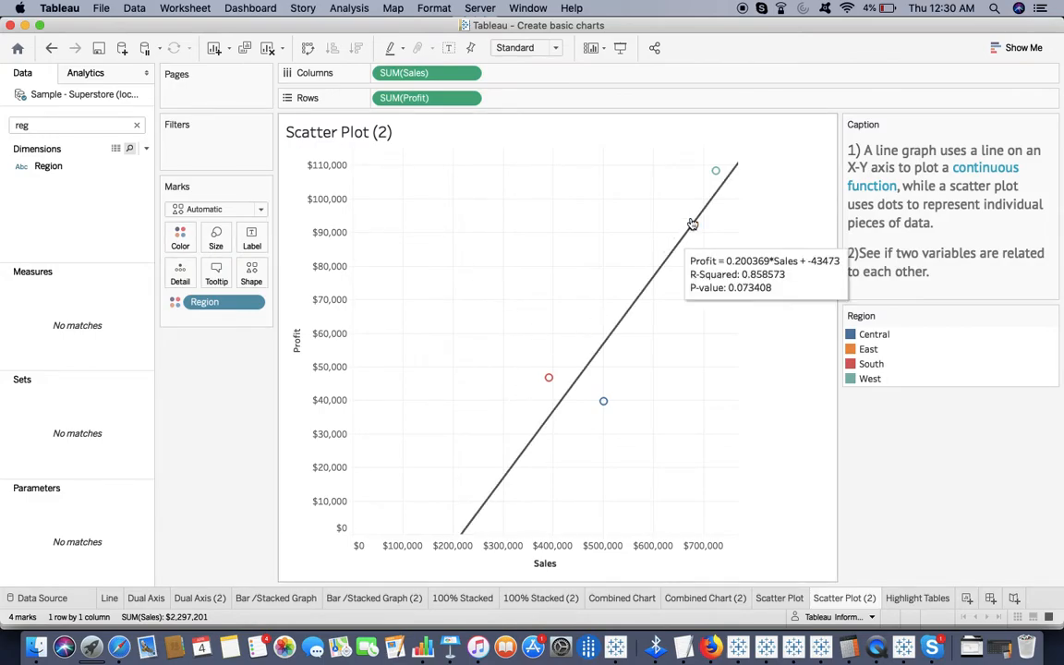
# Step: Clear the field search and add Ship Mode as a detail on the scatter plot's marks
pyautogui.moveTo(724, 182)
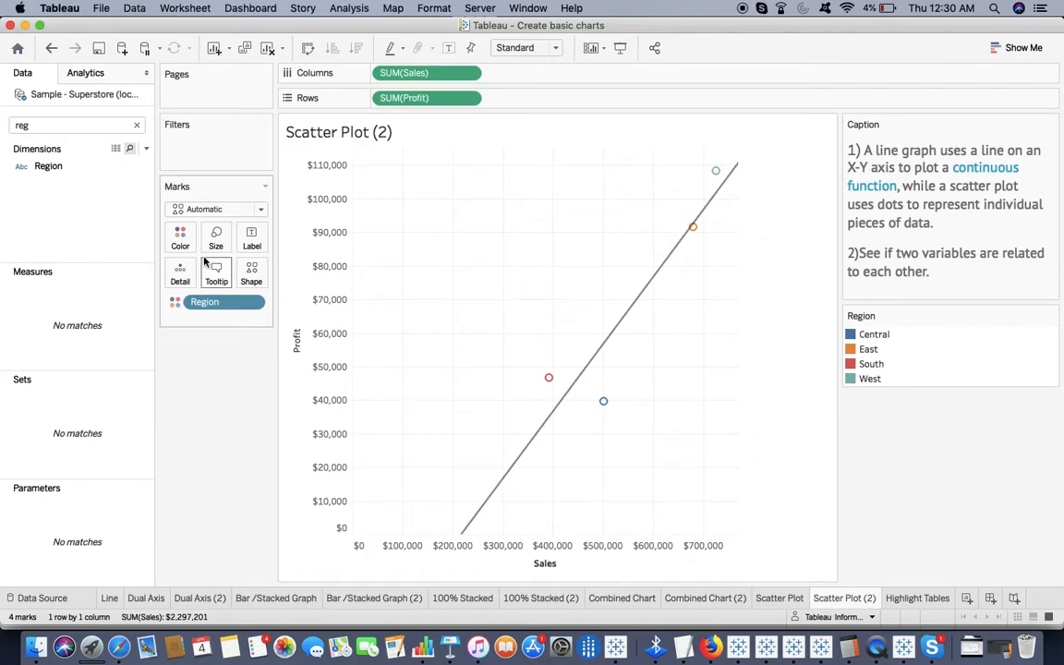
pyautogui.doubleClick(67, 126)
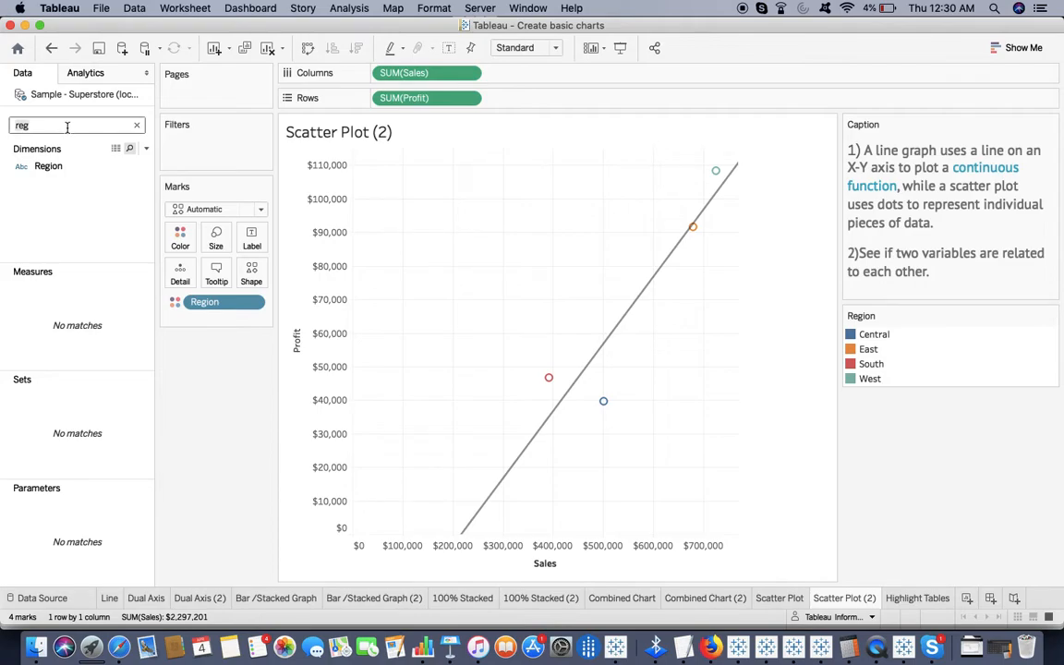
pyautogui.press('BackSpace')
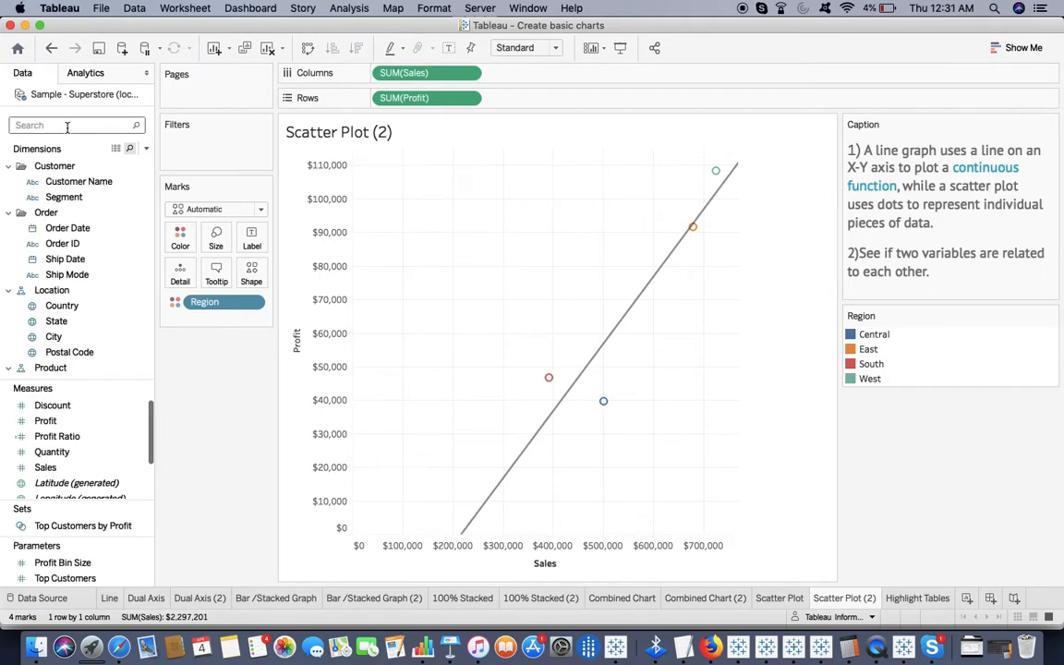
pyautogui.moveTo(80, 276); pyautogui.dragTo(180, 274)
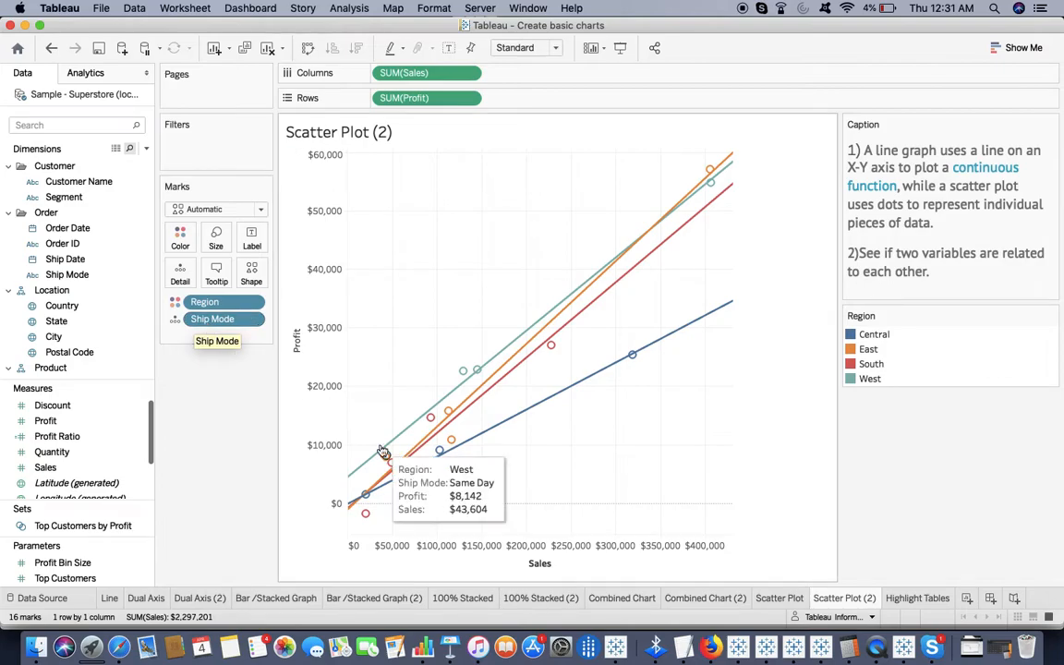
# Step: Switch to the Keynote presentation and show the Stacked bar graph slide
pyautogui.moveTo(565, 397)
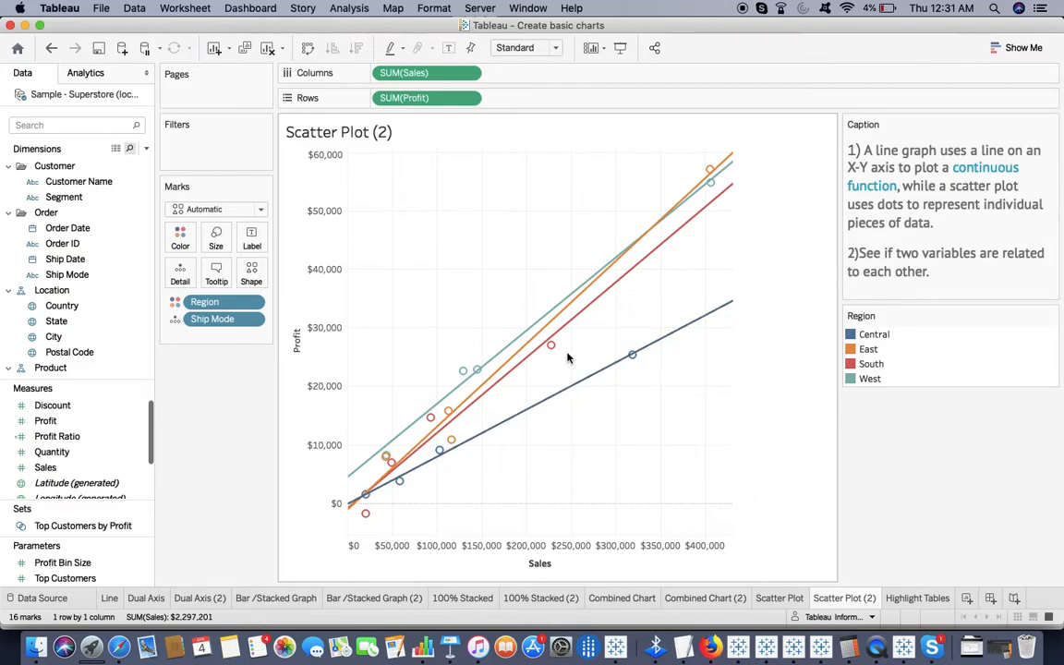
pyautogui.moveTo(564, 322)
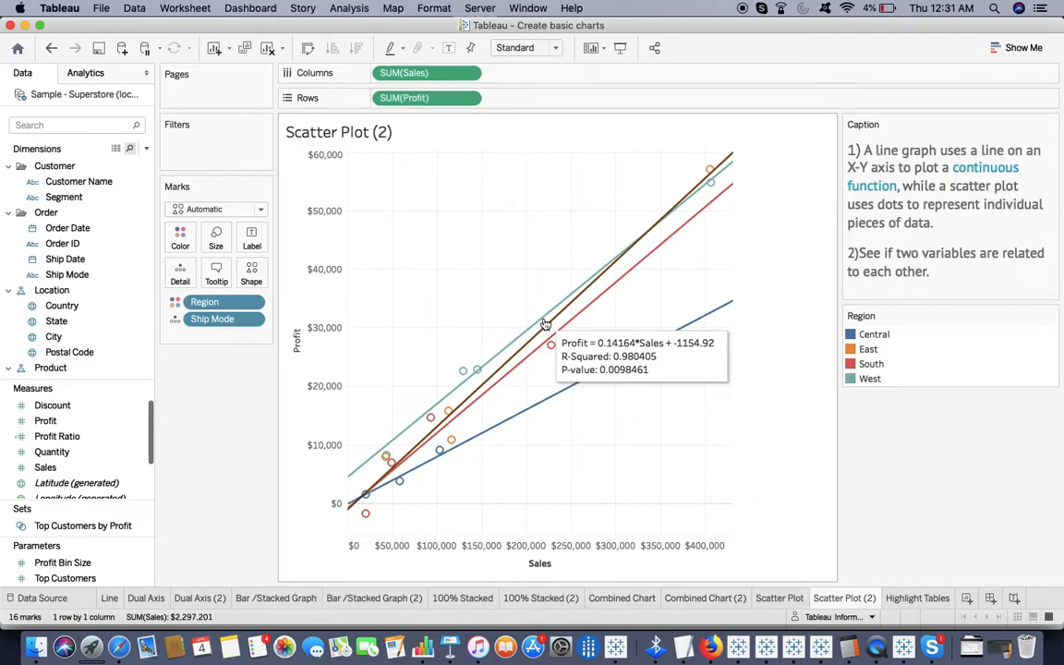
pyautogui.press('super+Tab')
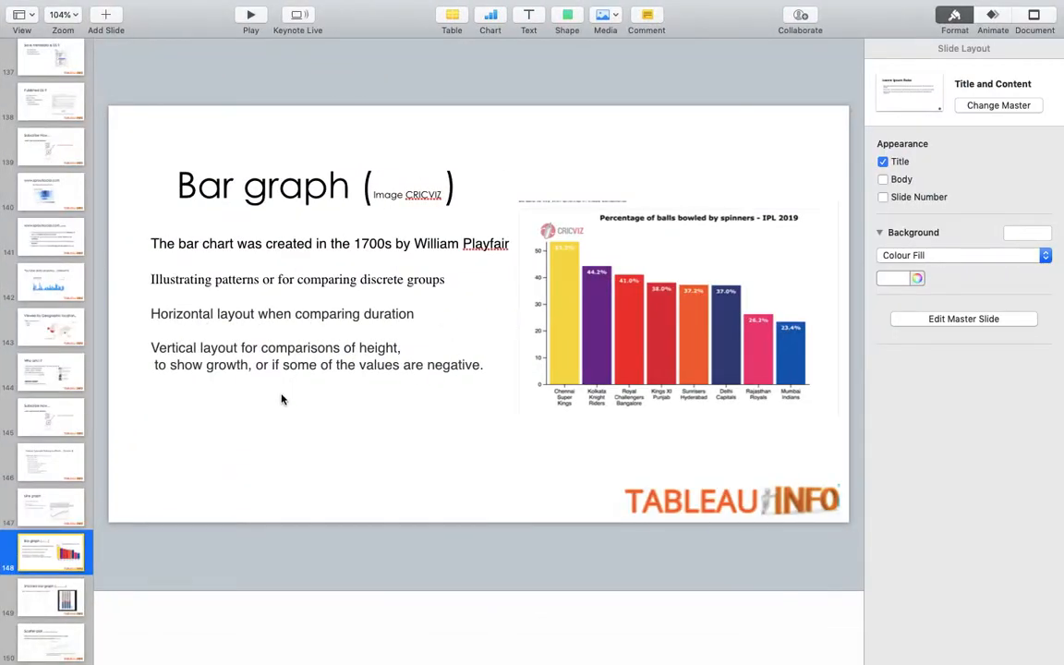
pyautogui.click(72, 602)
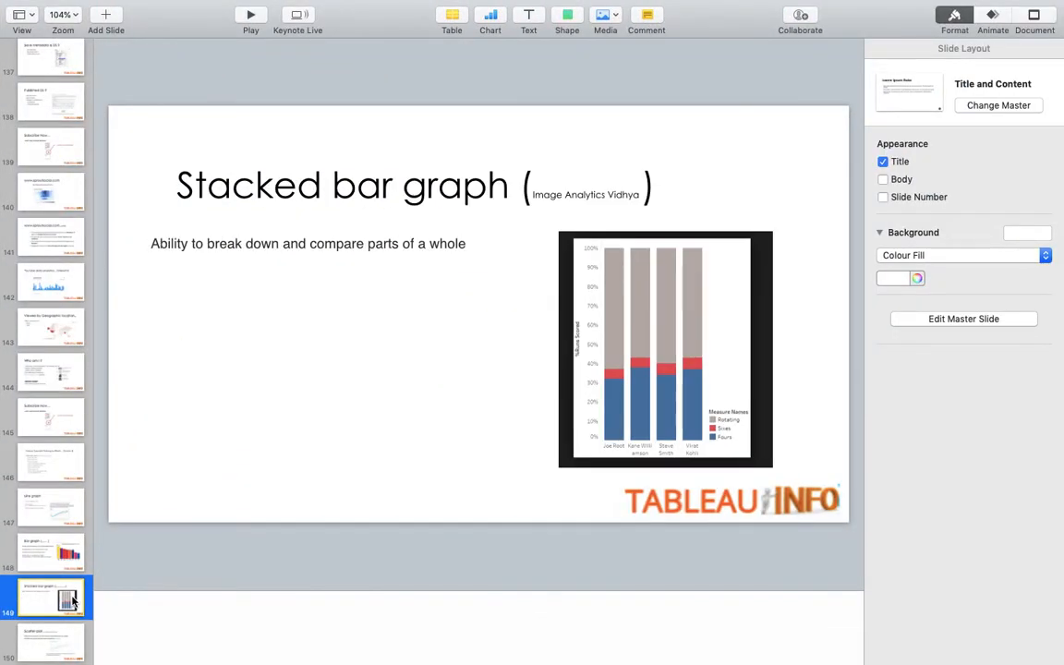